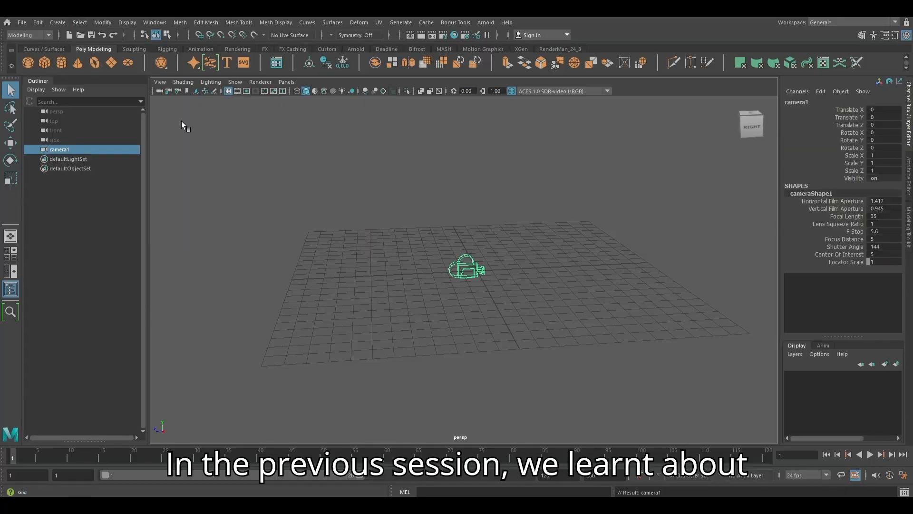
# - Create an image plane for camera1 from its environment attributes
pyautogui.keyDown('alt'); pyautogui.moveTo(184, 127); pyautogui.dragTo(439, 297); pyautogui.keyUp('alt')
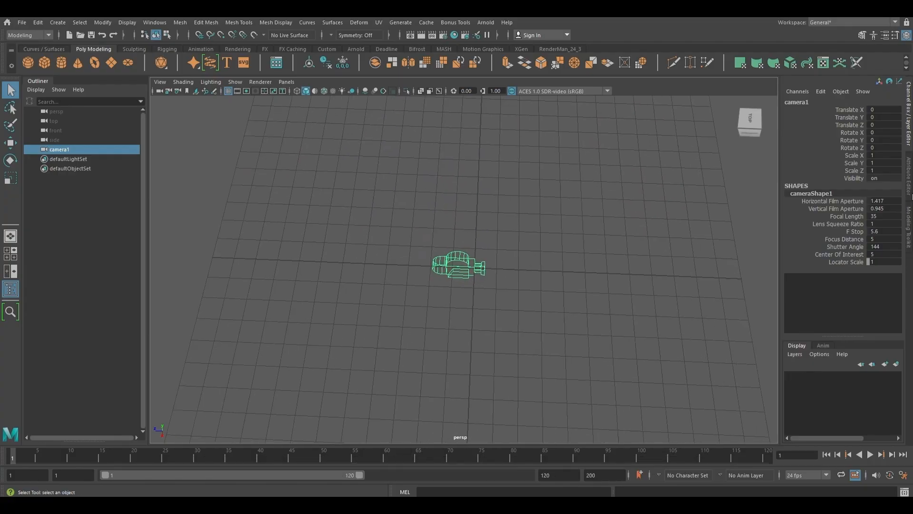
pyautogui.hotkey('ctrl', 'a')
pyautogui.click(424, 298)
pyautogui.click(412, 265)
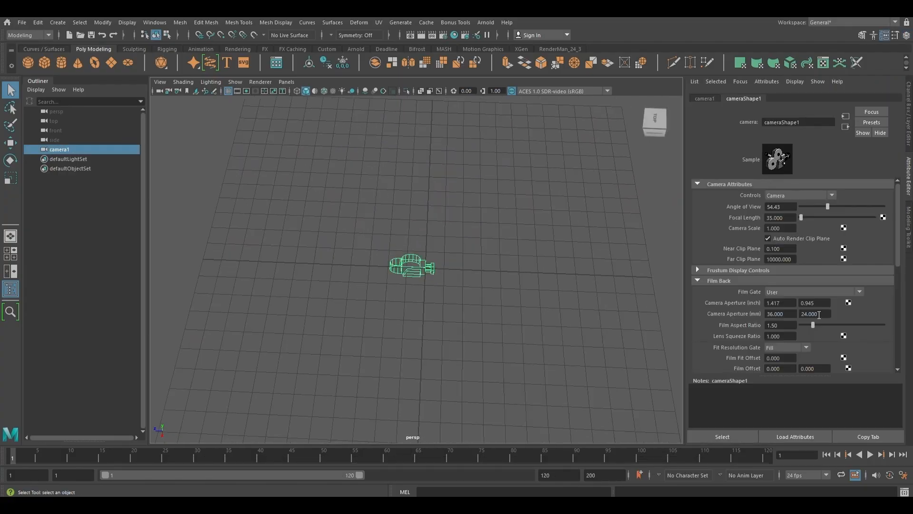
pyautogui.scroll(-10, 819, 315)
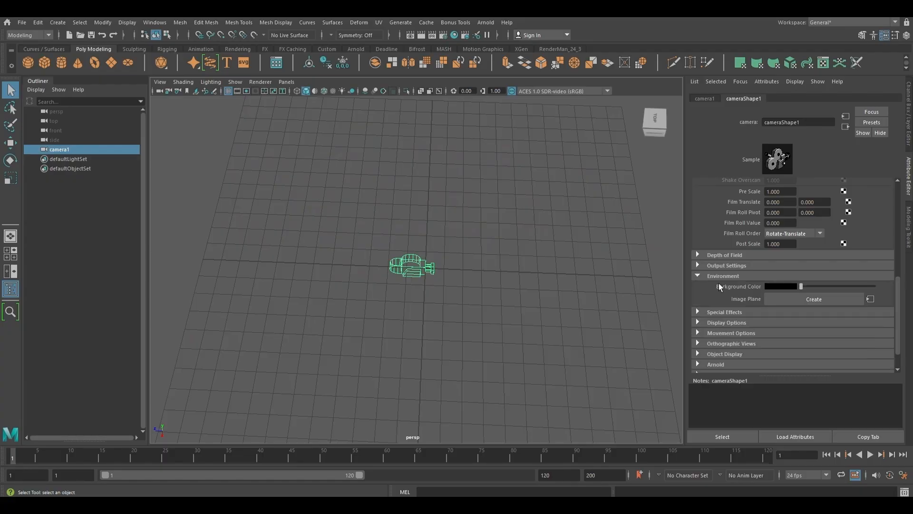
pyautogui.click(806, 299)
# - Load Bycycle_side_view_02.png from the Reference_Image_AI\Bycycle folder as the image plane's picture
pyautogui.click(871, 280)
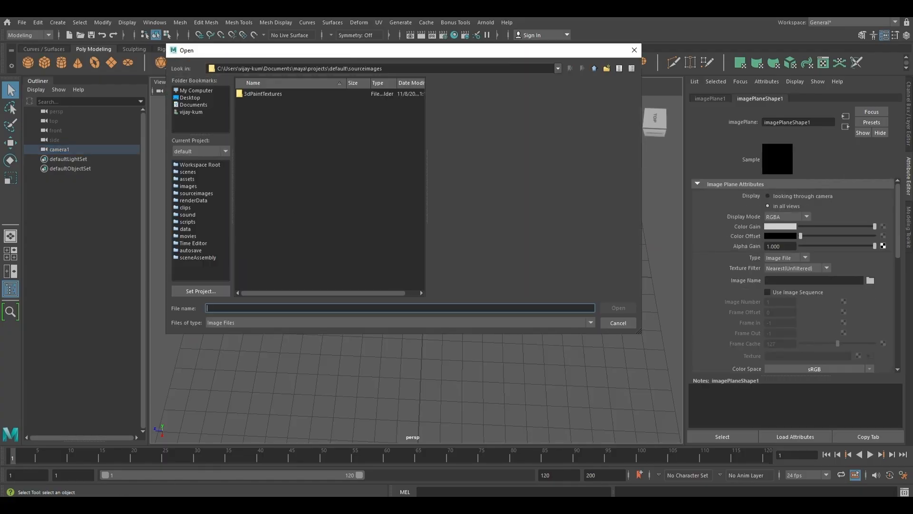
pyautogui.click(145, 468)
pyautogui.click(449, 36)
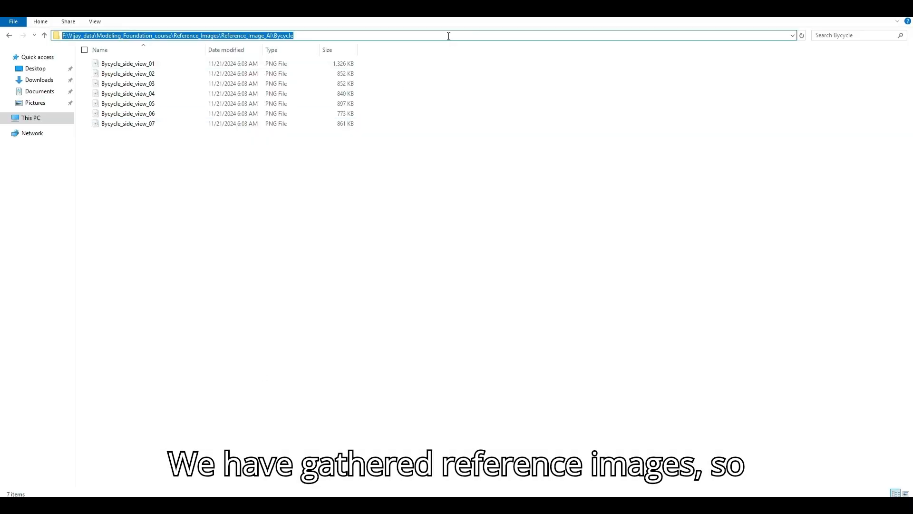
pyautogui.click(848, 17)
pyautogui.press('Return')
pyautogui.click(301, 103)
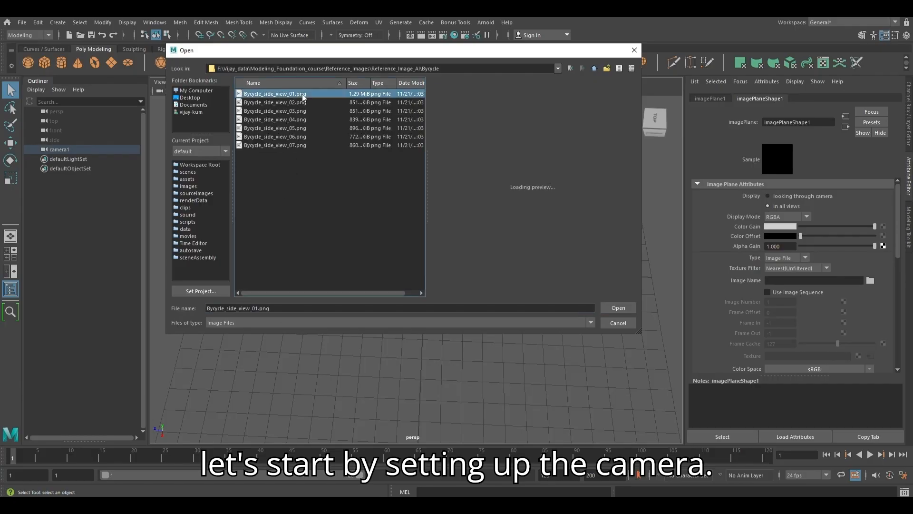
pyautogui.click(618, 307)
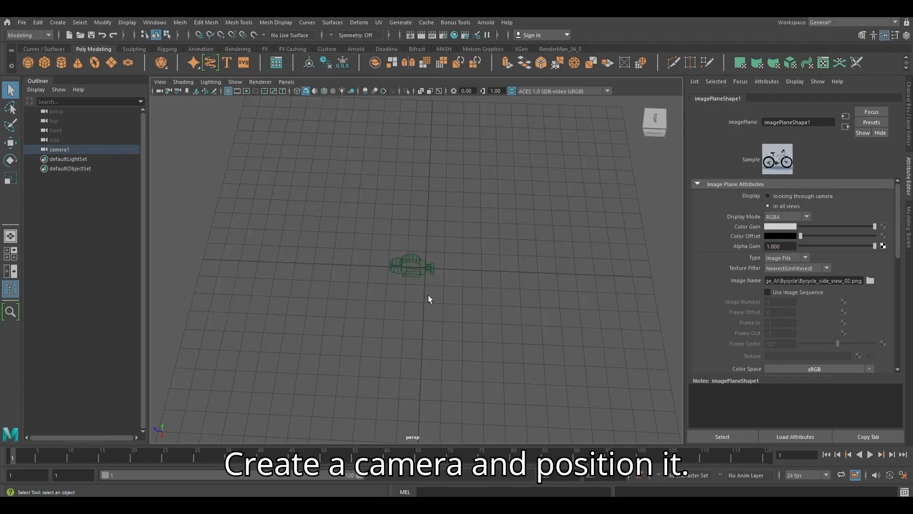
# - Move camera1 away from the image plane along Z and set its Translate Z to 80
pyautogui.keyDown('alt'); pyautogui.moveTo(429, 300); pyautogui.dragTo(471, 297); pyautogui.keyUp('alt')
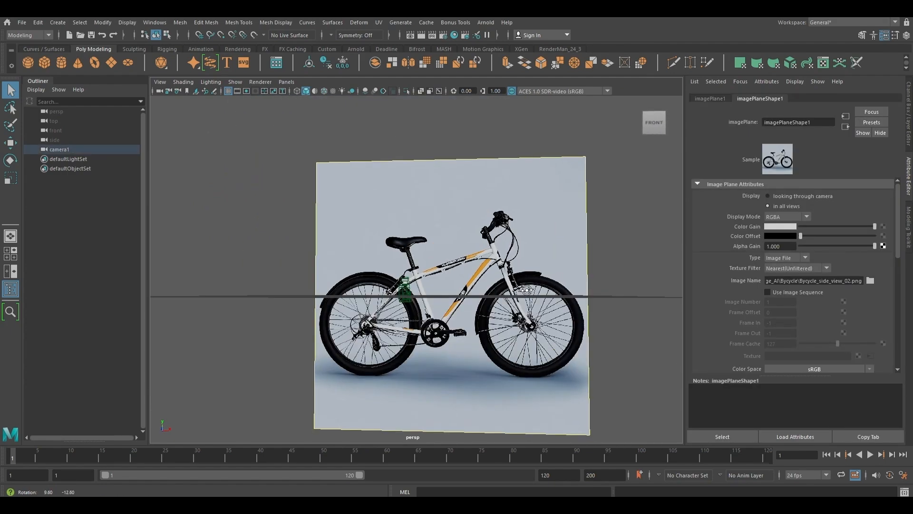
pyautogui.keyDown('alt'); pyautogui.moveTo(476, 305); pyautogui.dragTo(373, 309); pyautogui.keyUp('alt')
pyautogui.click(294, 86)
pyautogui.moveTo(333, 91)
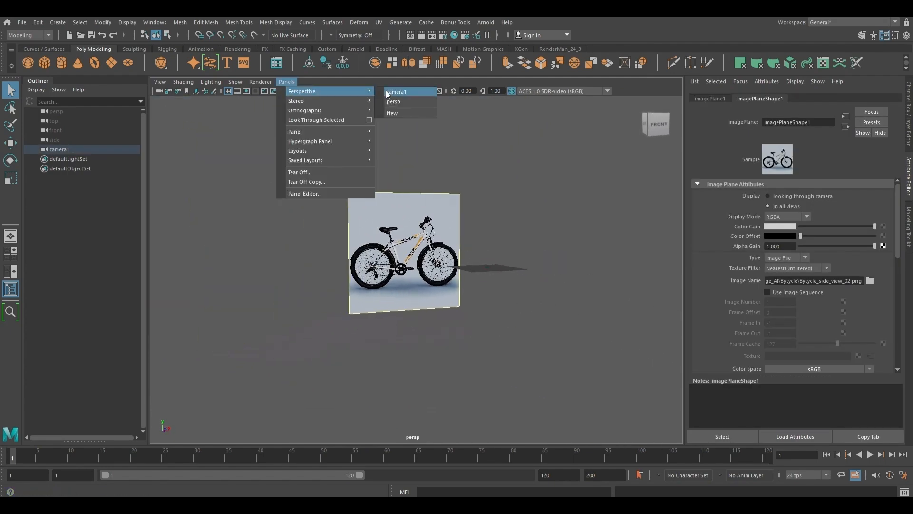
pyautogui.keyDown('alt'); pyautogui.moveTo(524, 328); pyautogui.dragTo(438, 237); pyautogui.keyUp('alt')
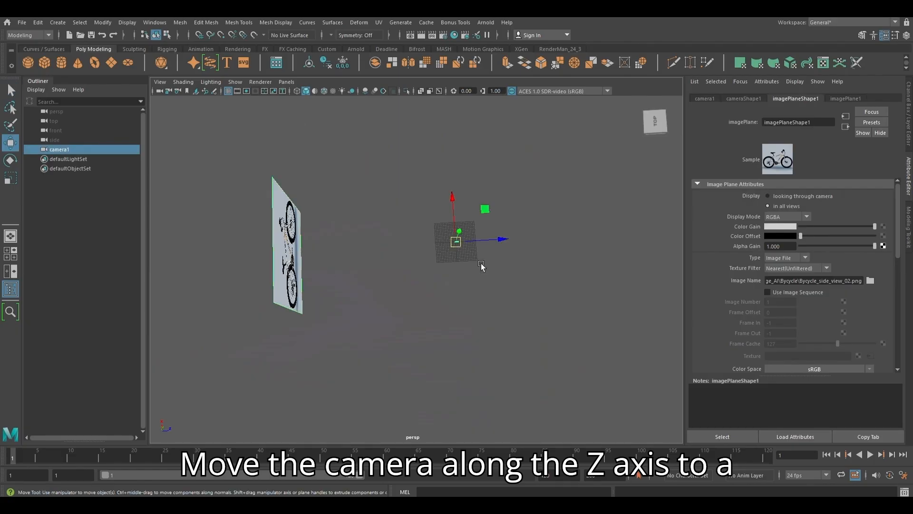
pyautogui.moveTo(508, 243); pyautogui.dragTo(627, 243)
pyautogui.hotkey('ctrl', 'a')
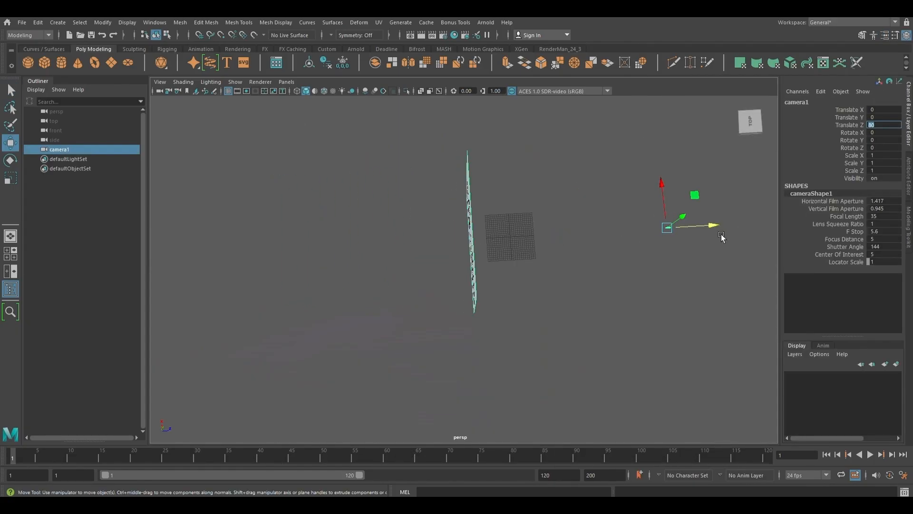
# - Look through camera1, tear its view off into a separate window, and place that smaller window beside the perspective view
pyautogui.keyDown('alt'); pyautogui.moveTo(722, 238); pyautogui.dragTo(541, 287); pyautogui.keyUp('alt')
pyautogui.click(286, 82)
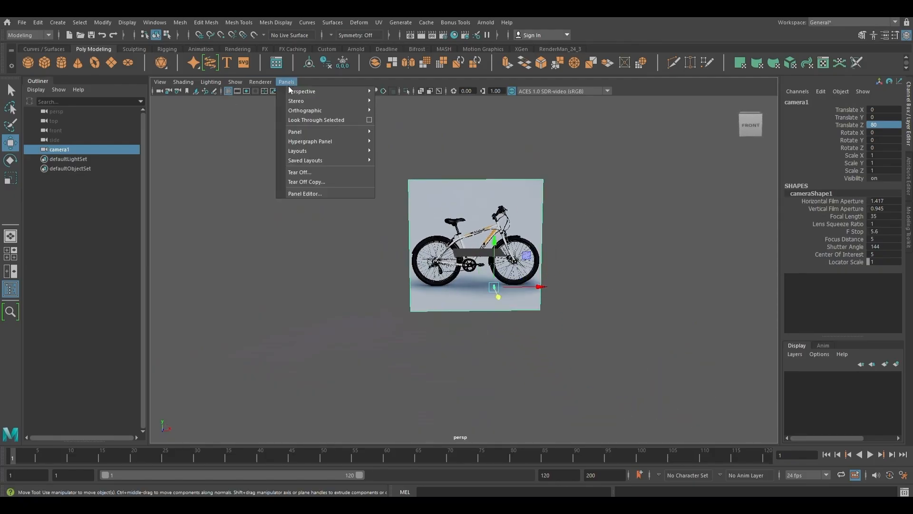
pyautogui.moveTo(309, 92)
pyautogui.click(421, 89)
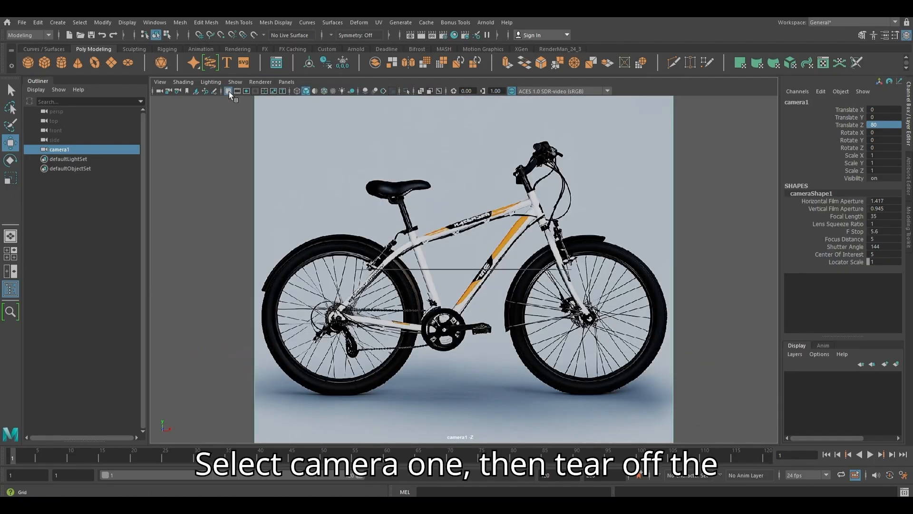
pyautogui.click(286, 82)
pyautogui.click(310, 167)
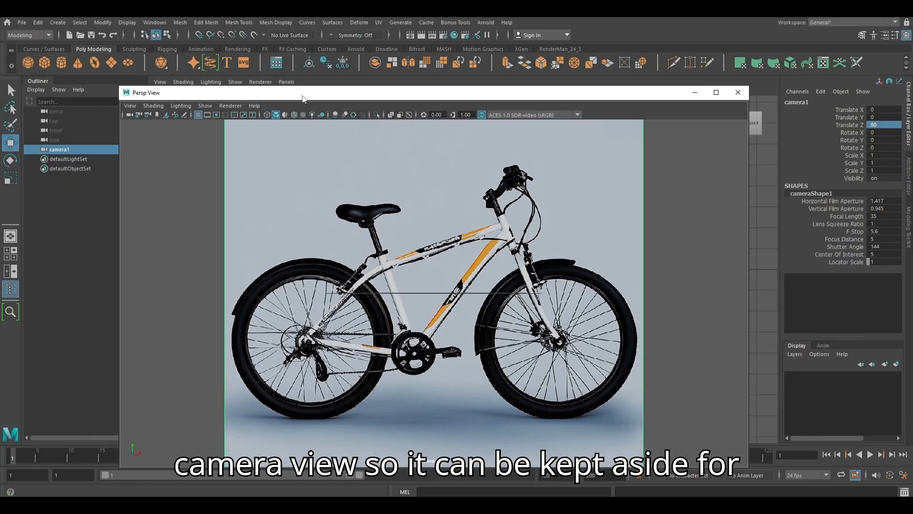
pyautogui.moveTo(123, 93); pyautogui.dragTo(426, 97)
pyautogui.moveTo(636, 151); pyautogui.dragTo(535, 84)
pyautogui.moveTo(411, 85); pyautogui.dragTo(410, 112)
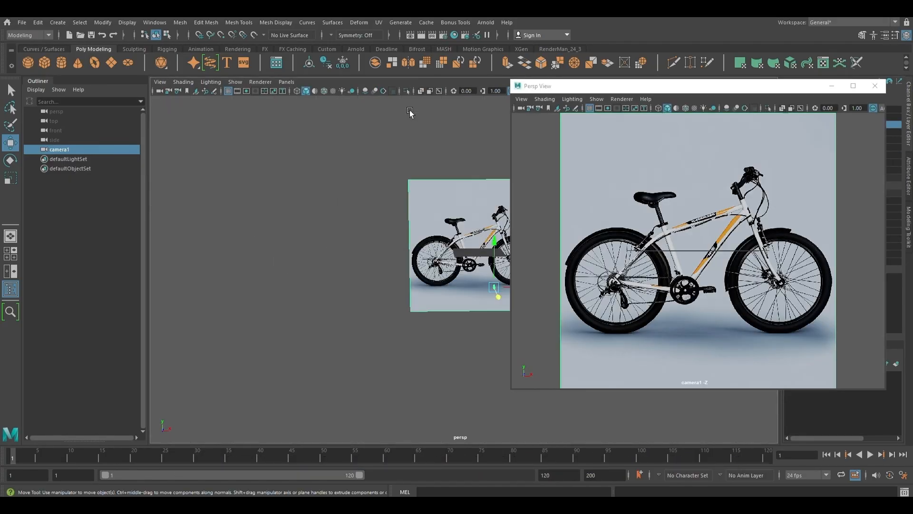
# - Raise camera1 with its image plane about 18 units along Y so the bicycle stands above the grid
pyautogui.moveTo(418, 204); pyautogui.dragTo(423, 164)
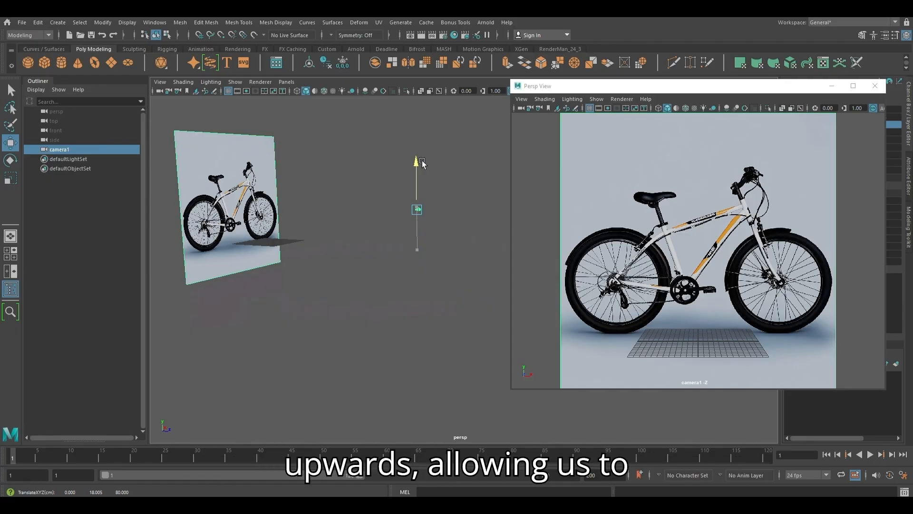
pyautogui.keyDown('alt'); pyautogui.moveTo(400, 224); pyautogui.dragTo(337, 222); pyautogui.keyUp('alt')
pyautogui.moveTo(352, 166); pyautogui.dragTo(430, 270)
pyautogui.moveTo(719, 91); pyautogui.dragTo(623, 90)
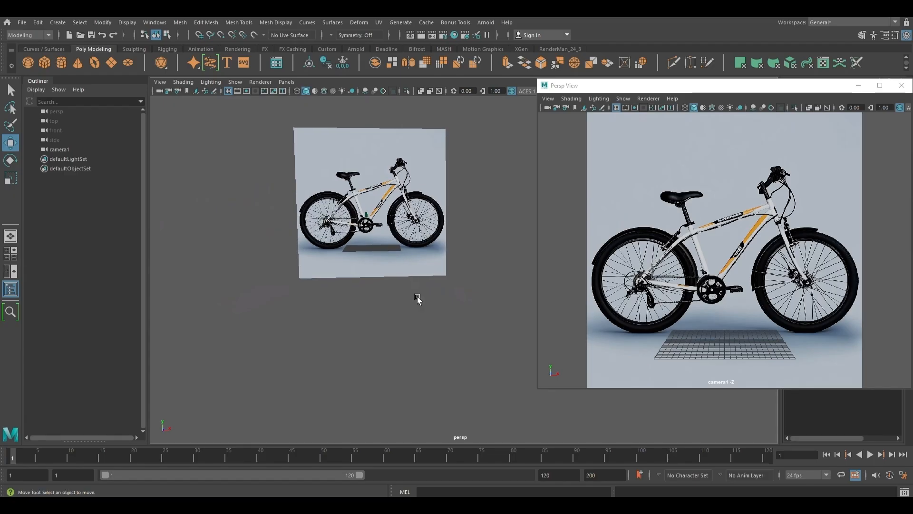
# - Create a polygon cylinder at the origin and reduce its axis subdivisions
pyautogui.keyDown('alt'); pyautogui.moveTo(417, 298); pyautogui.dragTo(470, 357, button='right'); pyautogui.keyUp('alt')
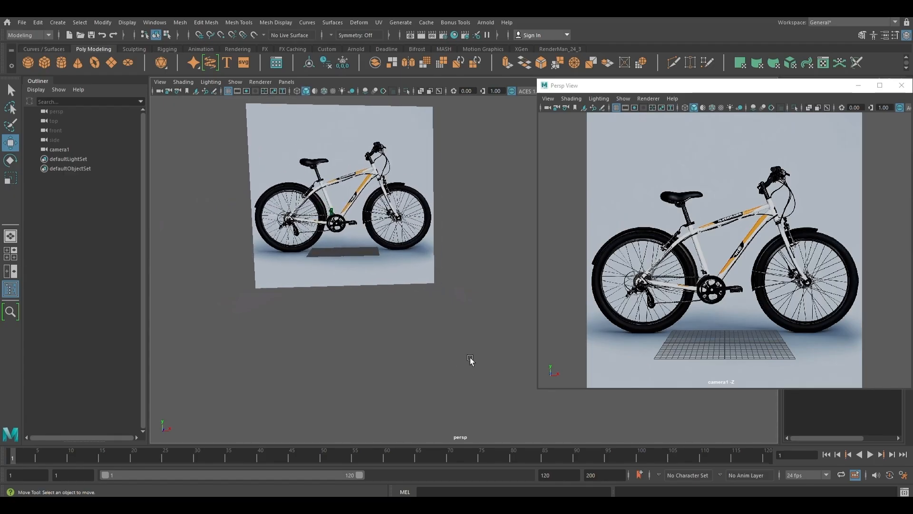
pyautogui.click(62, 63)
pyautogui.moveTo(784, 90); pyautogui.dragTo(651, 295)
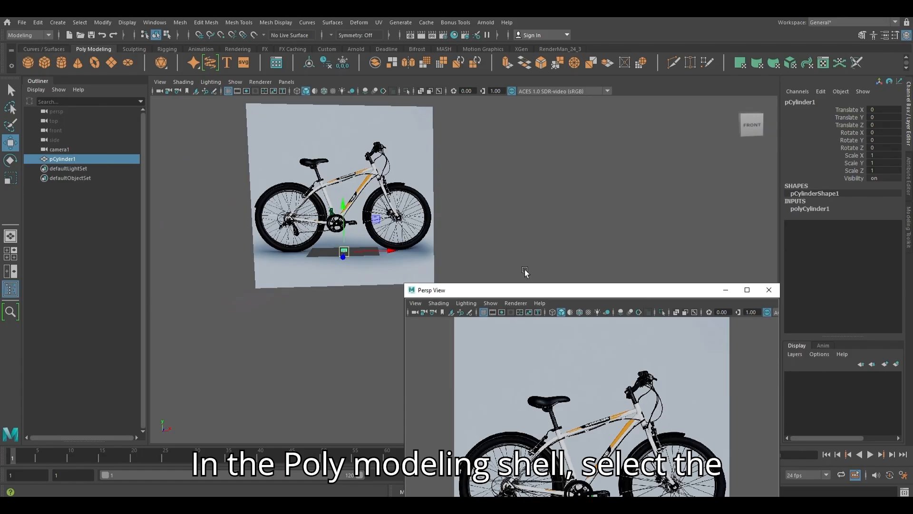
pyautogui.press('f')
pyautogui.keyDown('alt'); pyautogui.moveTo(633, 229); pyautogui.dragTo(577, 161, button='right'); pyautogui.keyUp('alt')
pyautogui.keyDown('alt'); pyautogui.moveTo(577, 162); pyautogui.dragTo(595, 209); pyautogui.keyUp('alt')
pyautogui.click(821, 208)
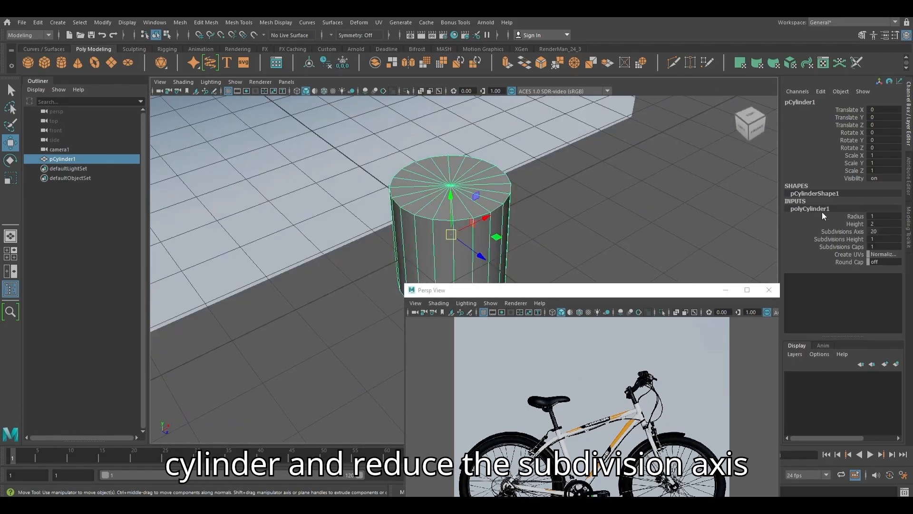
pyautogui.keyDown('alt'); pyautogui.moveTo(624, 241); pyautogui.dragTo(483, 208); pyautogui.keyUp('alt')
pyautogui.click(879, 231)
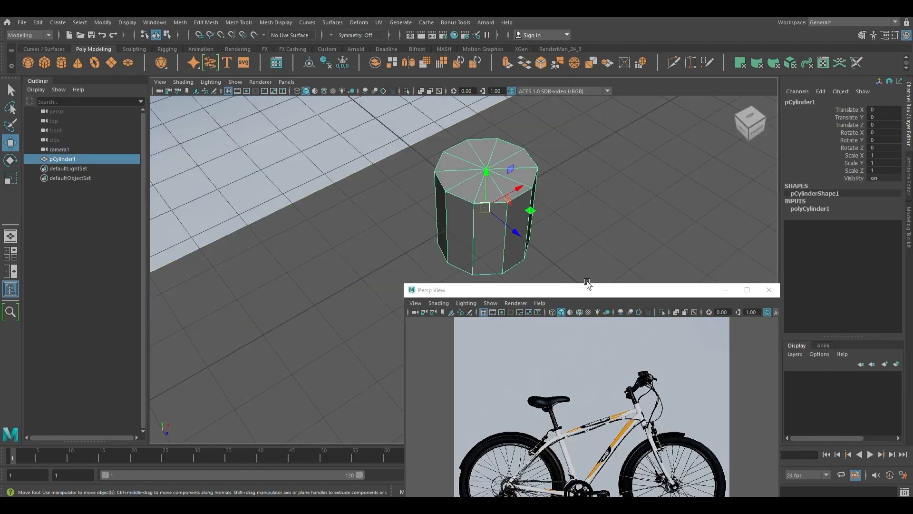
# - Raise the cylinder along Y to the height of the bicycle's top tube
pyautogui.moveTo(584, 290); pyautogui.dragTo(731, 155)
pyautogui.scroll(-12, 520, 295)
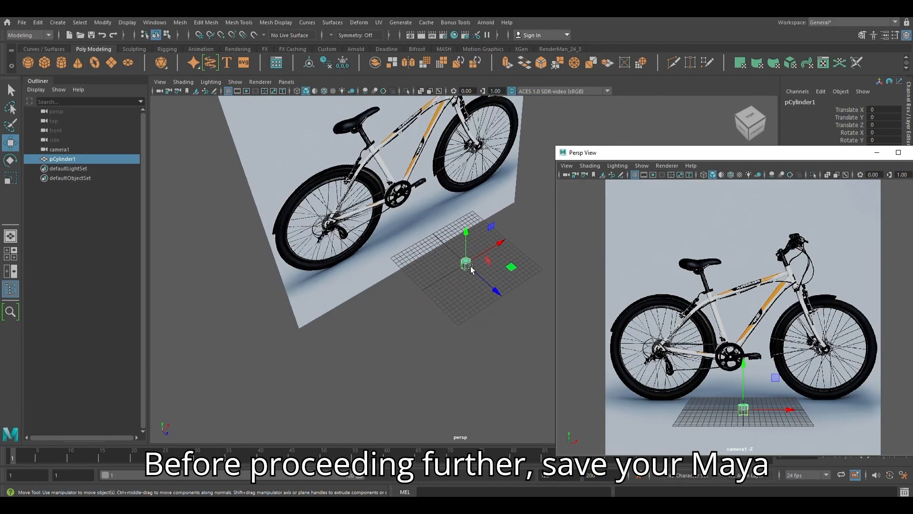
pyautogui.keyDown('alt'); pyautogui.moveTo(471, 267); pyautogui.dragTo(435, 283); pyautogui.keyUp('alt')
pyautogui.keyDown('alt'); pyautogui.moveTo(435, 283); pyautogui.dragTo(379, 281, button='middle'); pyautogui.keyUp('alt')
pyautogui.moveTo(739, 157); pyautogui.dragTo(733, 129)
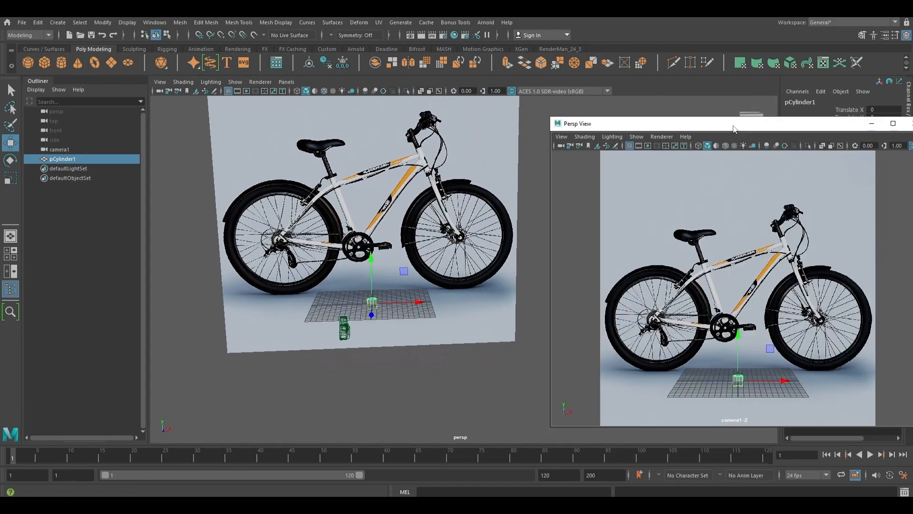
pyautogui.scroll(5, 408, 300)
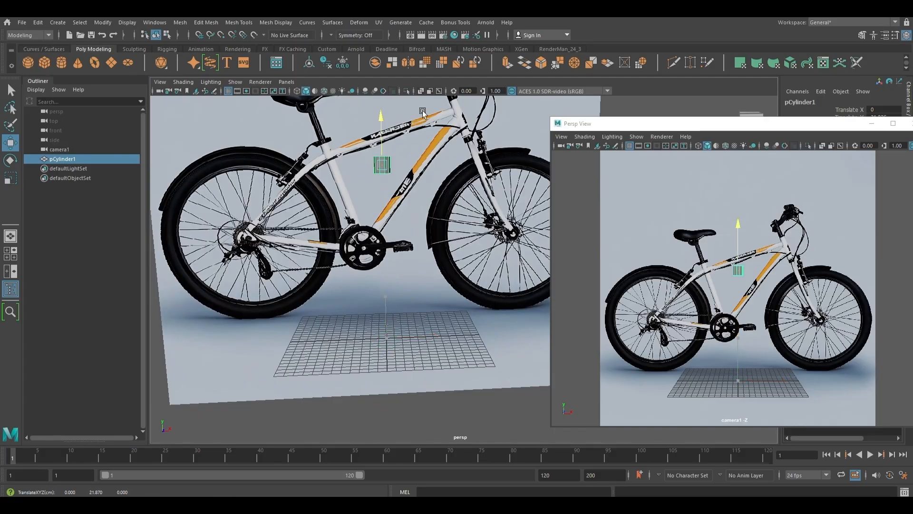
# - Save the scene as a Maya ASCII file in the Modeling_Foundation_course\bicycle folder
pyautogui.moveTo(780, 126); pyautogui.dragTo(733, 124)
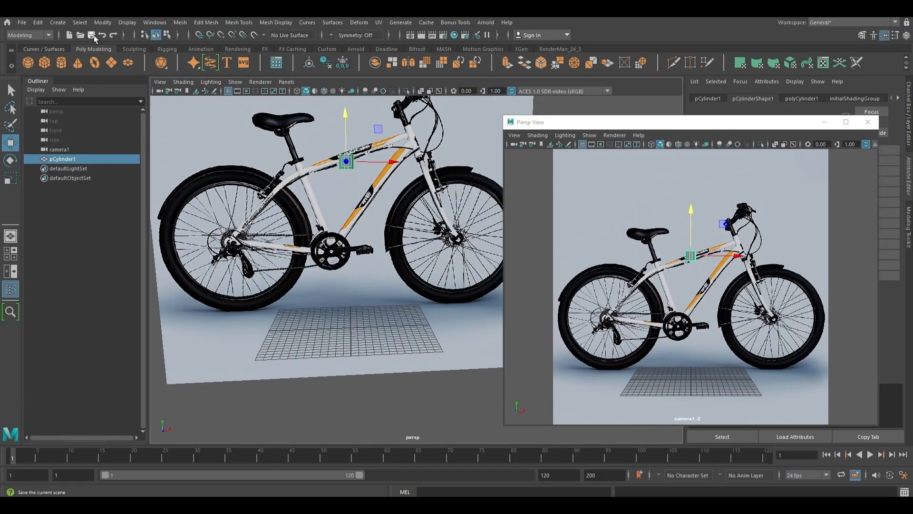
pyautogui.click(93, 35)
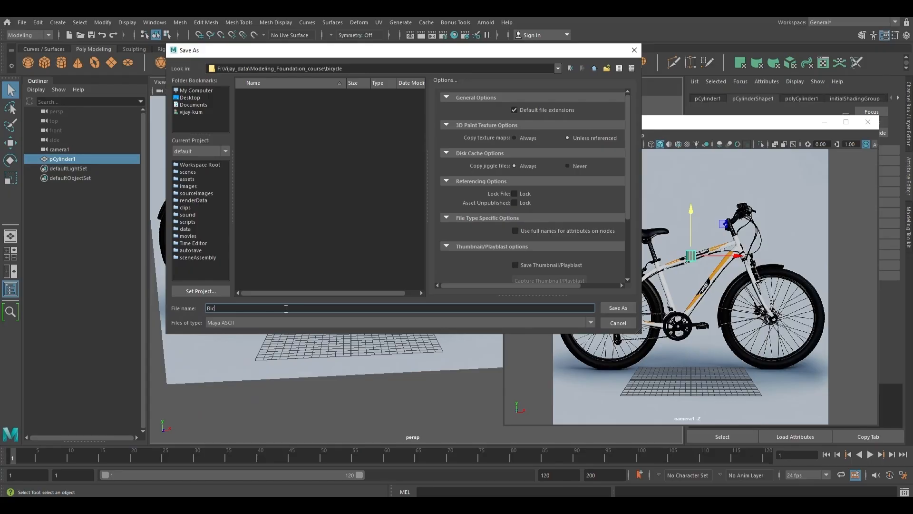
pyautogui.click(618, 308)
# - Tear off the camera1 view again as a large floating window beside the main viewport
pyautogui.click(286, 82)
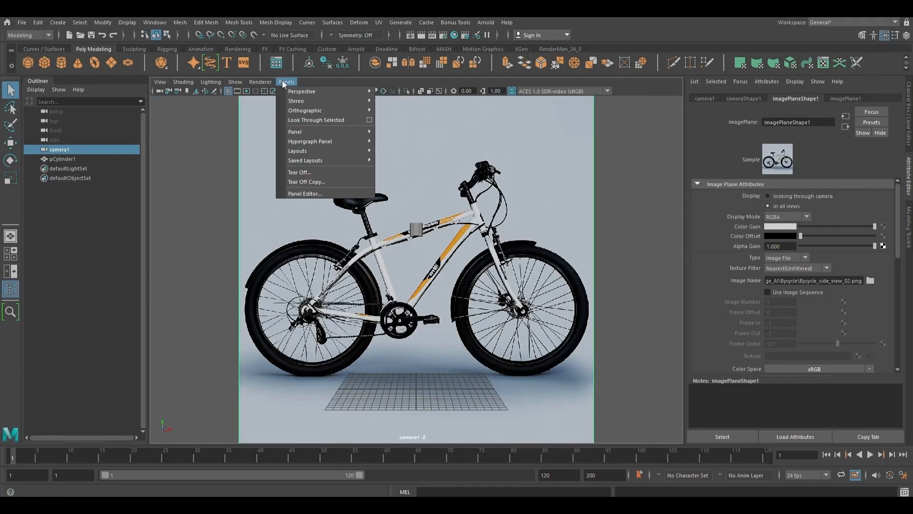
pyautogui.click(303, 169)
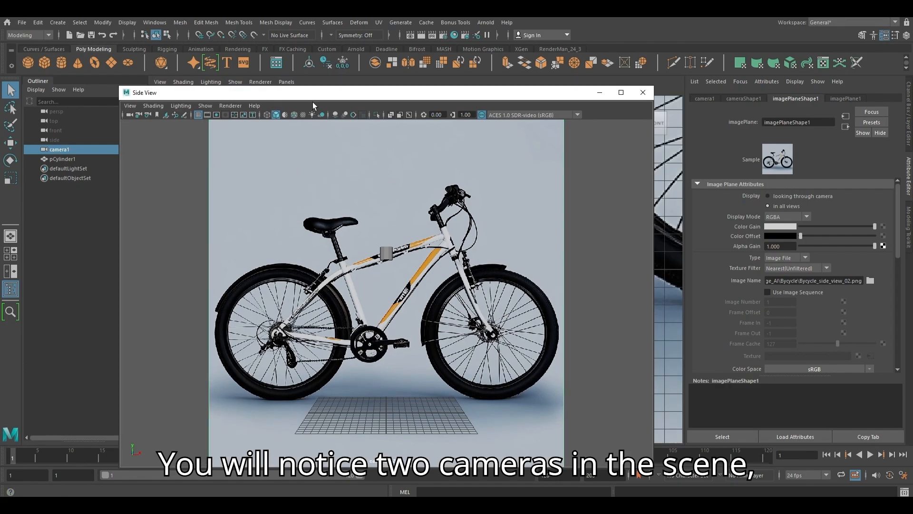
pyautogui.moveTo(313, 87); pyautogui.dragTo(313, 62)
pyautogui.moveTo(419, 71); pyautogui.dragTo(715, 84)
pyautogui.moveTo(447, 83); pyautogui.dragTo(442, 84)
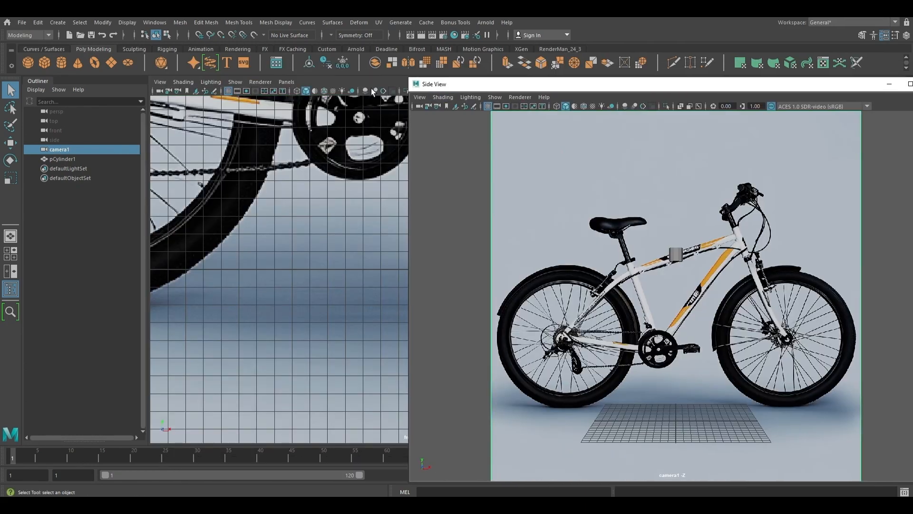
# - Switch the main viewport to the perspective camera with the whole reference image in view
pyautogui.press('space')
pyautogui.moveTo(346, 209); pyautogui.dragTo(341, 161)
pyautogui.keyDown('alt'); pyautogui.moveTo(327, 271); pyautogui.dragTo(255, 275, button='middle'); pyautogui.keyUp('alt')
pyautogui.scroll(-4, 255, 275)
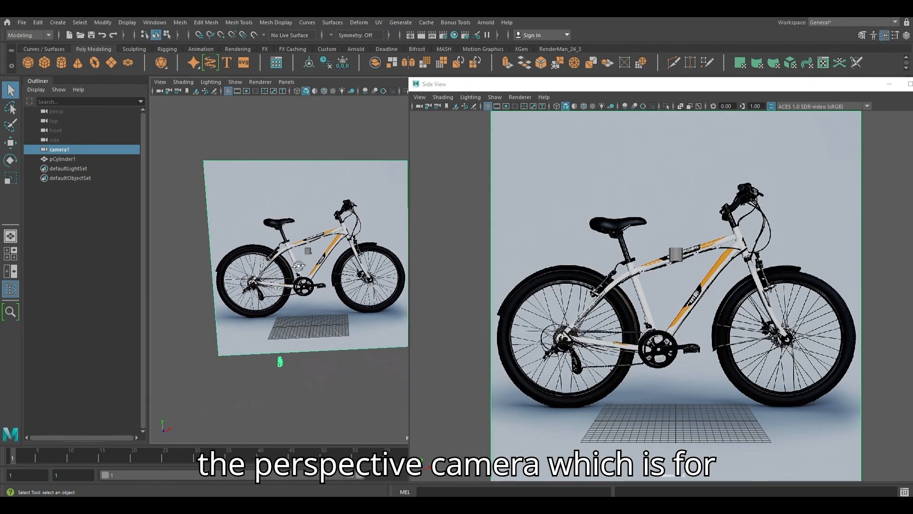
# - Hide image planes in the perspective viewport only
pyautogui.keyDown('alt'); pyautogui.moveTo(280, 259); pyautogui.dragTo(306, 253); pyautogui.keyUp('alt')
pyautogui.scroll(4, 306, 253)
pyautogui.moveTo(309, 252)
pyautogui.keyDown('alt'); pyautogui.mouseDown(button='middle')
pyautogui.moveTo(297, 252)
pyautogui.moveTo(324, 252)
pyautogui.mouseUp(button='middle'); pyautogui.keyUp('alt')
pyautogui.scroll(-1, 324, 252)
pyautogui.click(235, 82)
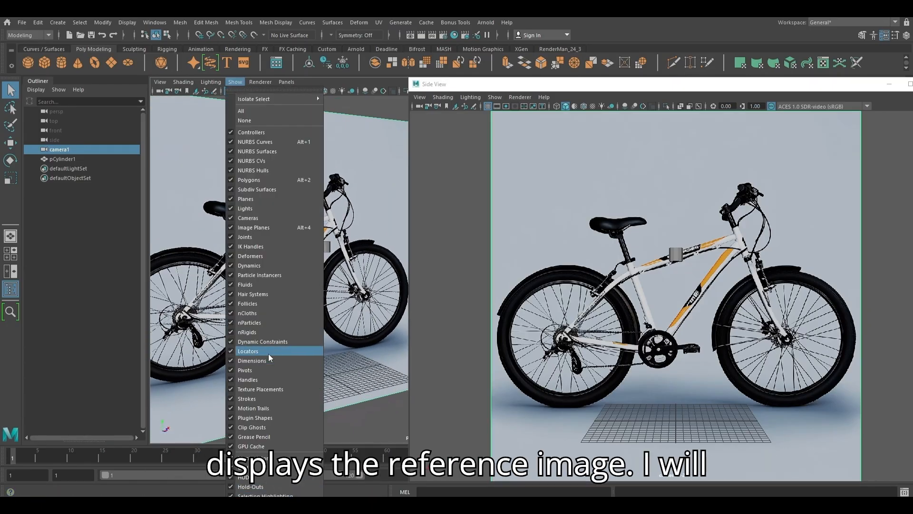
pyautogui.click(269, 230)
# - Select the cylinder with the Move tool and frame it in the perspective viewport
pyautogui.moveTo(303, 226); pyautogui.dragTo(347, 275)
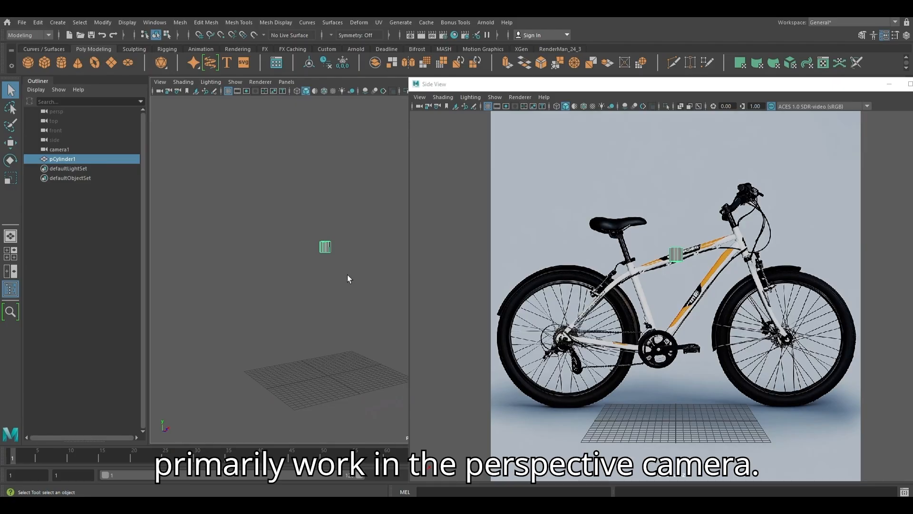
pyautogui.press('w')
pyautogui.press('f')
pyautogui.scroll(-6, 349, 317)
pyautogui.keyDown('alt'); pyautogui.moveTo(386, 304); pyautogui.dragTo(296, 299, button='middle'); pyautogui.keyUp('alt')
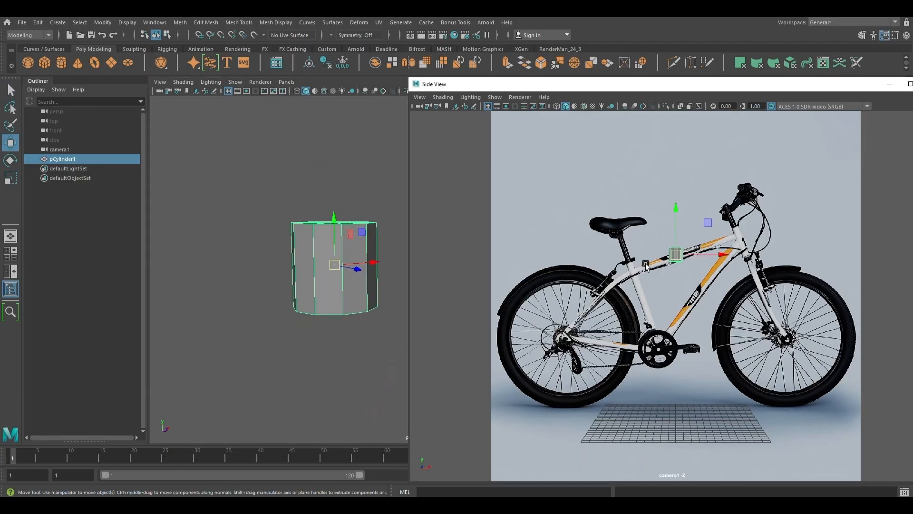
# - Magnify the camera1 view around the cylinder and bicycle frame with 2D Pan/Zoom, keeping the camera in place
pyautogui.press('\\')
pyautogui.rightClick(697, 233)
pyautogui.scroll(2, 685, 252)
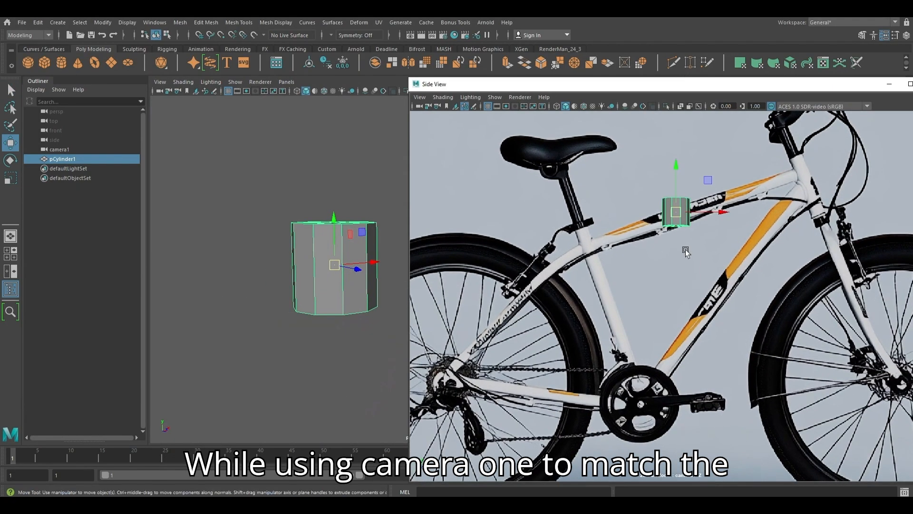
pyautogui.moveTo(685, 253); pyautogui.dragTo(656, 342, button='middle')
pyautogui.scroll(-3, 301, 313)
pyautogui.keyDown('alt'); pyautogui.moveTo(301, 313); pyautogui.dragTo(261, 333); pyautogui.keyUp('alt')
# - Set camera1's focal length to 90
pyautogui.moveTo(642, 82); pyautogui.dragTo(446, 64)
pyautogui.click(224, 89)
pyautogui.click(780, 217)
pyautogui.write('9')
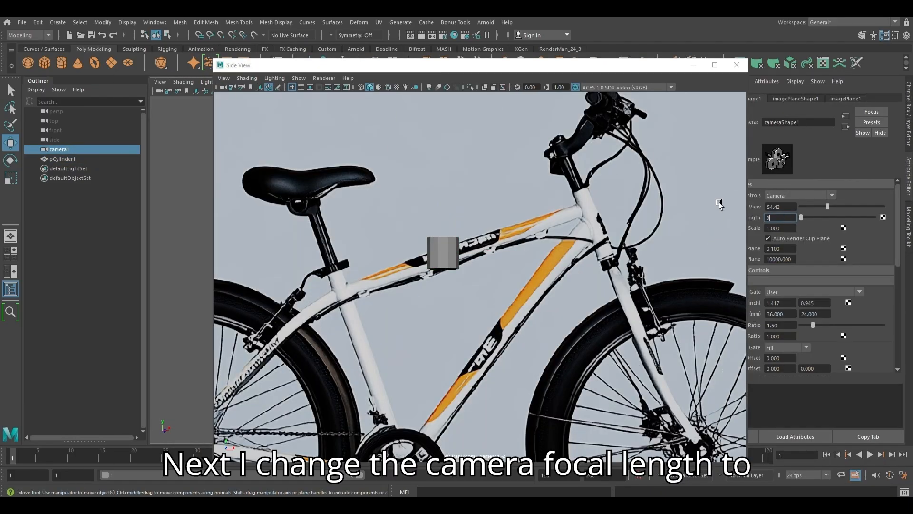
pyautogui.write('0')
pyautogui.press('Return')
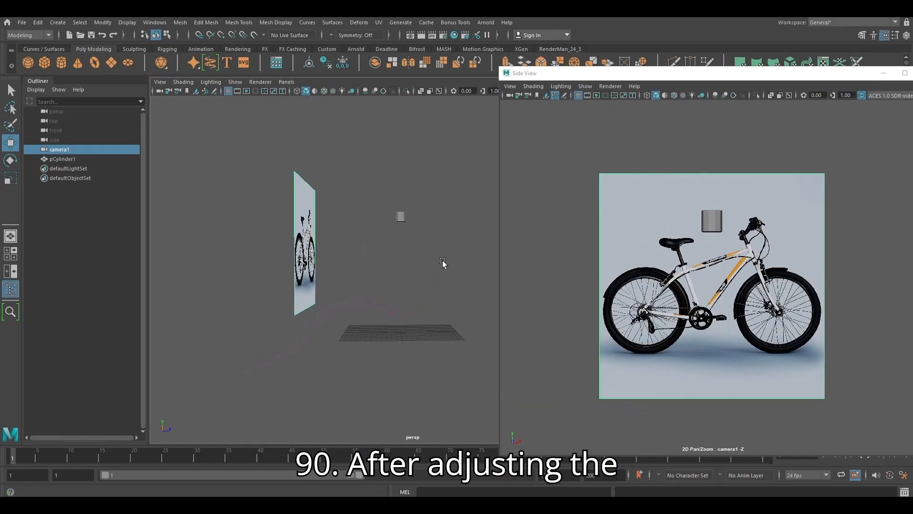
# - Move camera1 vertically until the ground grid lines up with the bottom of the bicycle's wheels
pyautogui.keyDown('alt'); pyautogui.moveTo(443, 263); pyautogui.dragTo(304, 275, button='right'); pyautogui.keyUp('alt')
pyautogui.moveTo(436, 224); pyautogui.dragTo(436, 243)
pyautogui.moveTo(733, 351); pyautogui.dragTo(798, 415, button='right')
pyautogui.press('f')
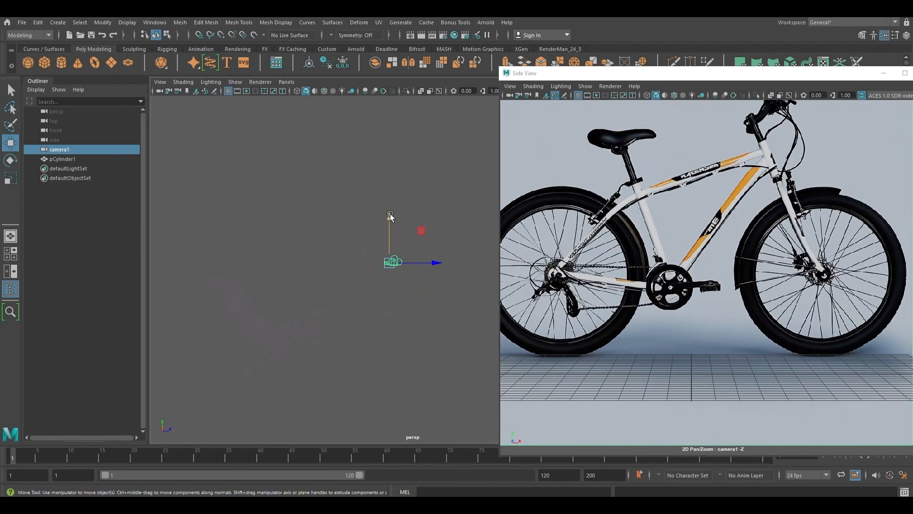
pyautogui.moveTo(390, 213); pyautogui.dragTo(417, 228)
pyautogui.scroll(-5, 389, 216)
pyautogui.moveTo(804, 305); pyautogui.dragTo(752, 297, button='right')
pyautogui.keyDown('alt'); pyautogui.moveTo(336, 270); pyautogui.dragTo(361, 276, button='middle'); pyautogui.keyUp('alt')
# - Move the cylinder vertically onto the bicycle frame's top tube in the camera1 view
pyautogui.scroll(4, 361, 276)
pyautogui.keyDown('alt'); pyautogui.moveTo(361, 275); pyautogui.dragTo(386, 266); pyautogui.keyUp('alt')
pyautogui.click(345, 186)
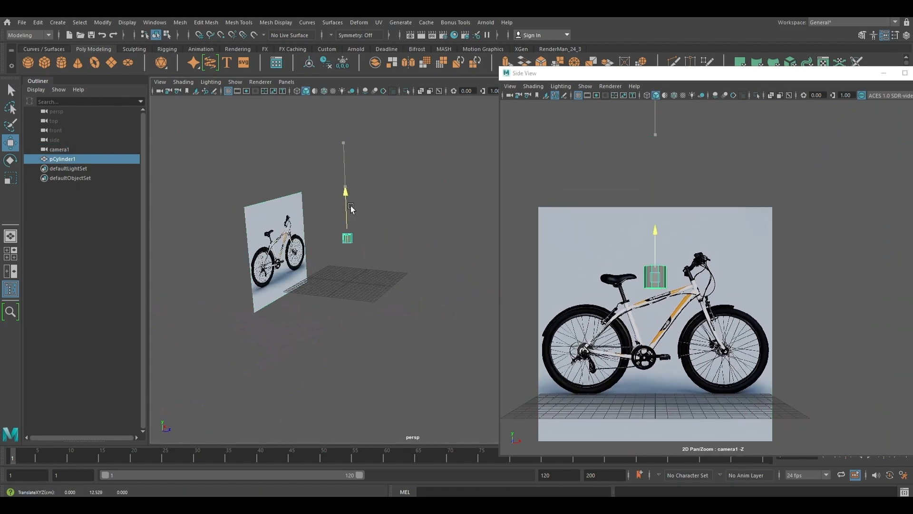
pyautogui.moveTo(684, 356); pyautogui.dragTo(742, 366, button='right')
pyautogui.keyDown('alt'); pyautogui.moveTo(394, 295); pyautogui.dragTo(338, 289); pyautogui.keyUp('alt')
pyautogui.scroll(5, 338, 289)
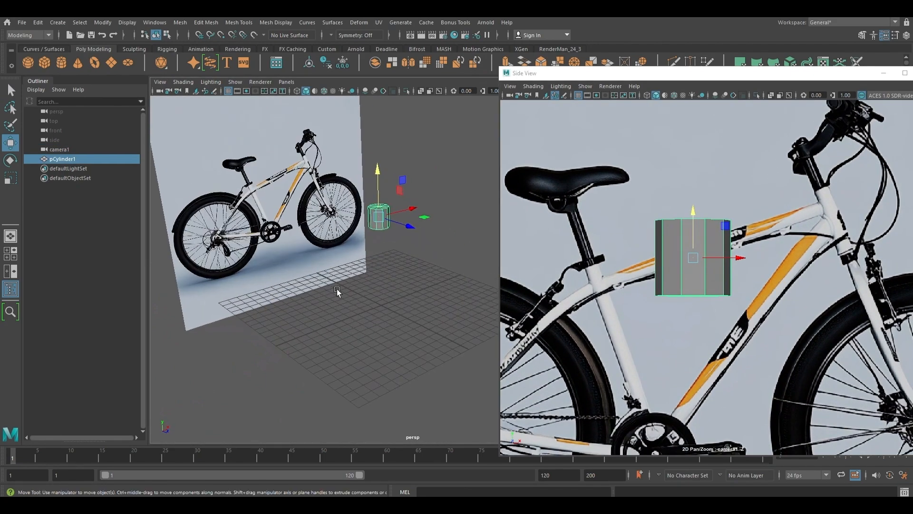
# - Tilt the cylinder toward the top tube's direction and scale it longer along its axis and thinner overall
pyautogui.press('e')
pyautogui.moveTo(354, 231); pyautogui.dragTo(396, 212)
pyautogui.press('r')
pyautogui.scroll(2, 401, 289)
pyautogui.keyDown('alt'); pyautogui.moveTo(401, 290); pyautogui.dragTo(391, 299, button='middle'); pyautogui.keyUp('alt')
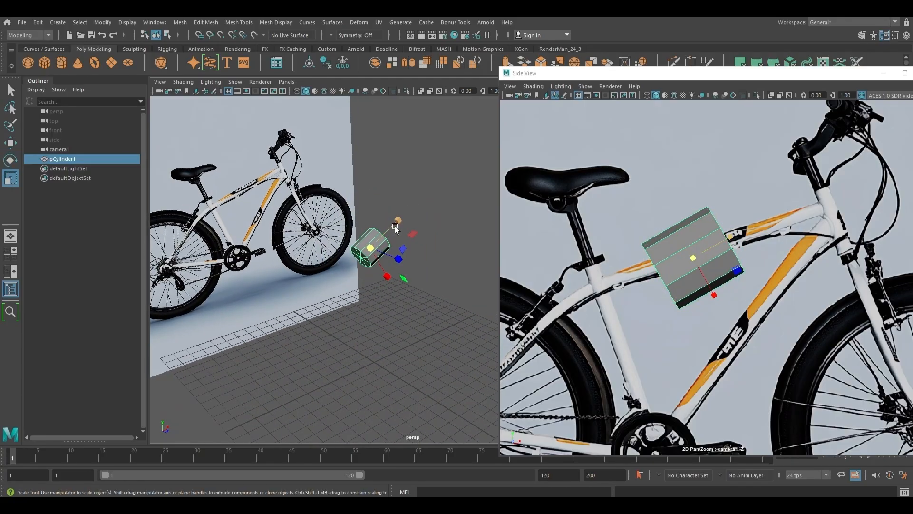
pyautogui.moveTo(398, 220); pyautogui.dragTo(430, 188)
pyautogui.moveTo(370, 247); pyautogui.dragTo(340, 247)
# - Fine-tune the cylinder's rotation to the top tube's angle and scale it down to the tube's thickness
pyautogui.moveTo(680, 326); pyautogui.dragTo(691, 361, button='right')
pyautogui.press('e')
pyautogui.moveTo(361, 210); pyautogui.dragTo(488, 209)
pyautogui.press('r')
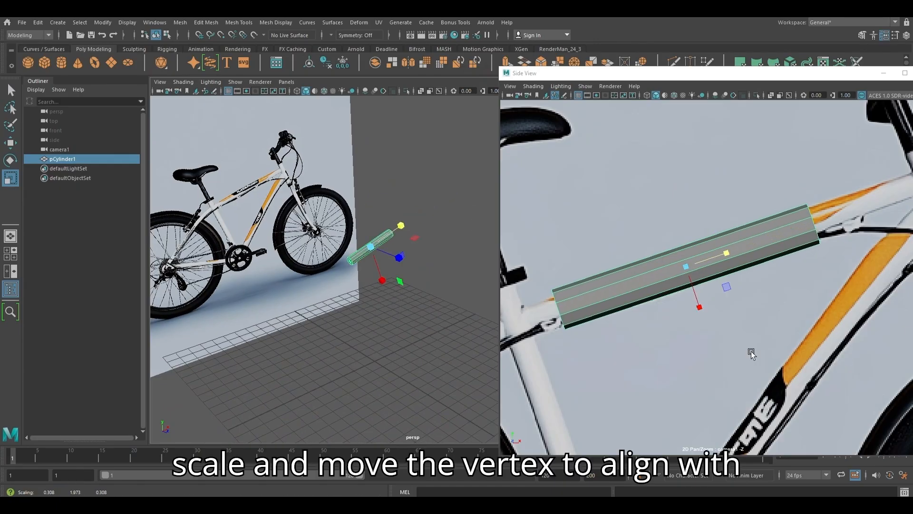
pyautogui.moveTo(752, 354); pyautogui.dragTo(721, 355, button='right')
pyautogui.moveTo(372, 247); pyautogui.dragTo(368, 246)
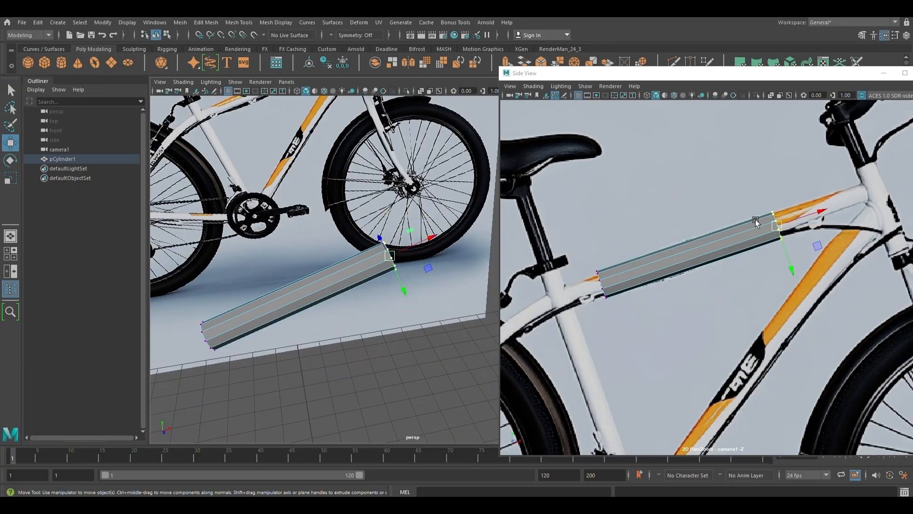
# - Move the vertices at both ends of the cylinder out to the head tube and the seat tube
pyautogui.moveTo(757, 223); pyautogui.dragTo(904, 186)
pyautogui.keyDown('alt'); pyautogui.moveTo(335, 299); pyautogui.dragTo(457, 243, button='middle'); pyautogui.keyUp('alt')
pyautogui.scroll(-2, 409, 261)
pyautogui.moveTo(390, 245); pyautogui.dragTo(350, 285)
pyautogui.moveTo(325, 283); pyautogui.dragTo(358, 298)
pyautogui.click(381, 326)
pyautogui.moveTo(851, 171); pyautogui.dragTo(876, 217)
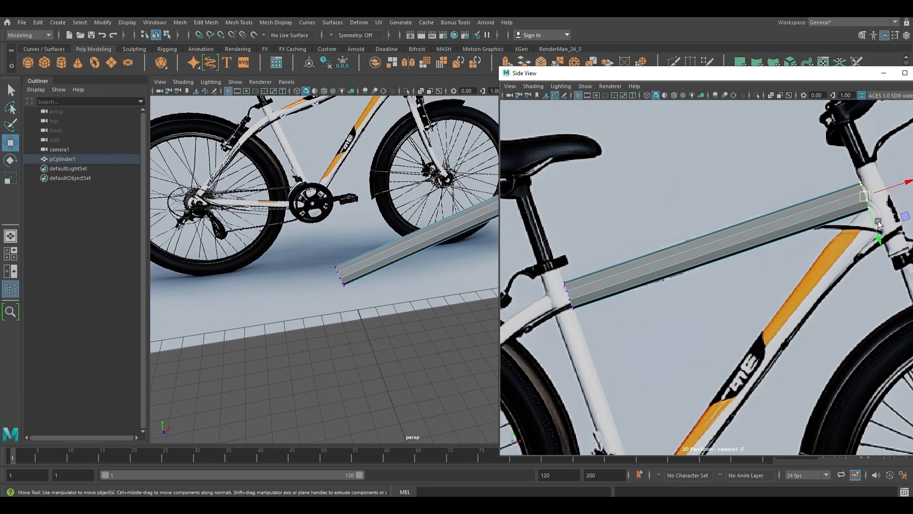
# - Scale the whole cylinder down uniformly and reposition it over the top tube in the side view
pyautogui.click(367, 260)
pyautogui.press('q')
pyautogui.click(398, 274)
pyautogui.click(552, 221)
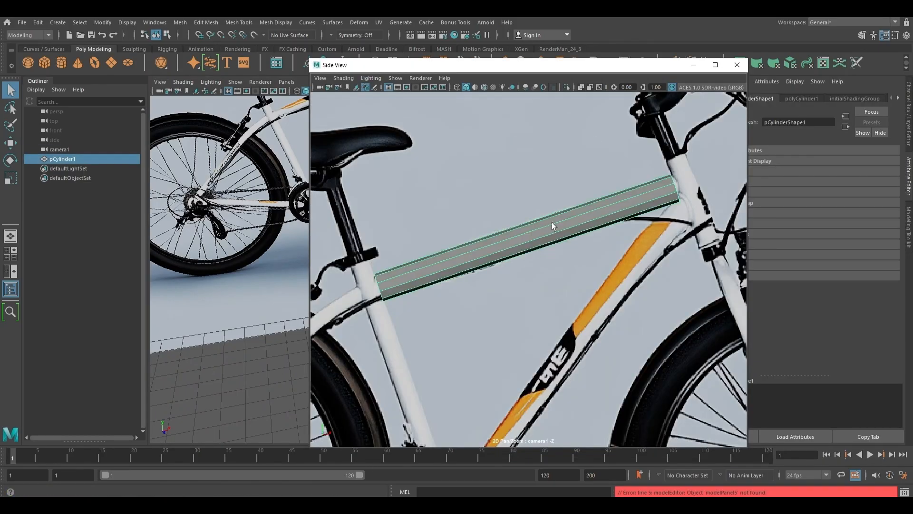
pyautogui.press('r')
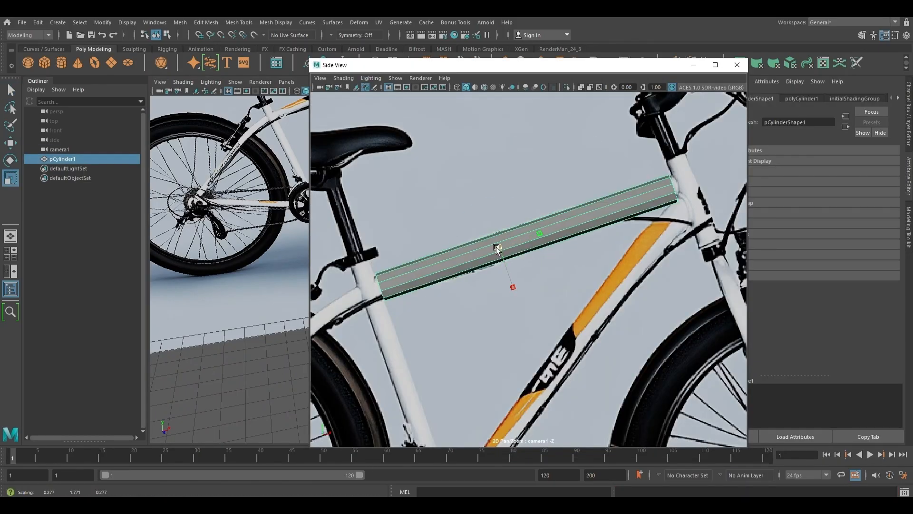
pyautogui.press('w')
pyautogui.moveTo(574, 226); pyautogui.dragTo(545, 230)
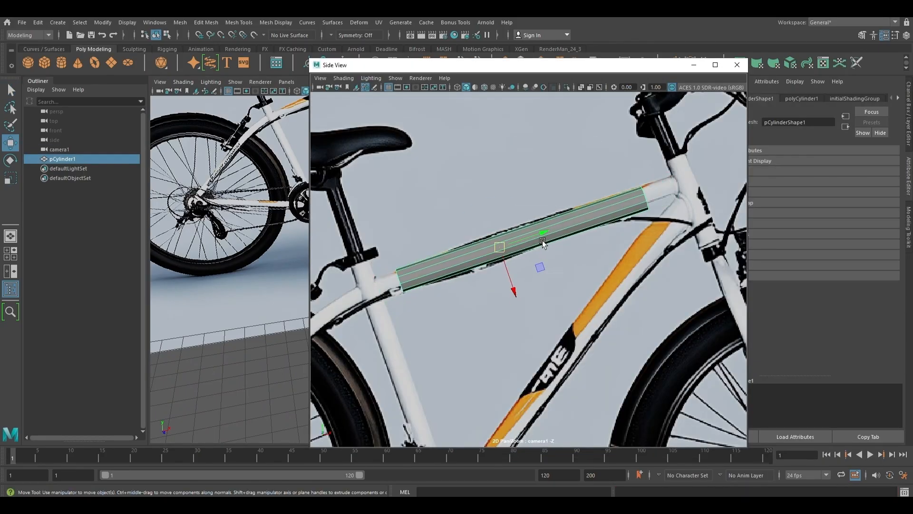
# - Center the cylinder's pivot, then move it and rotate it to about -70.9 degrees in Z along the top tube
pyautogui.click(102, 22)
pyautogui.click(124, 94)
pyautogui.press('w')
pyautogui.moveTo(602, 225); pyautogui.dragTo(555, 213)
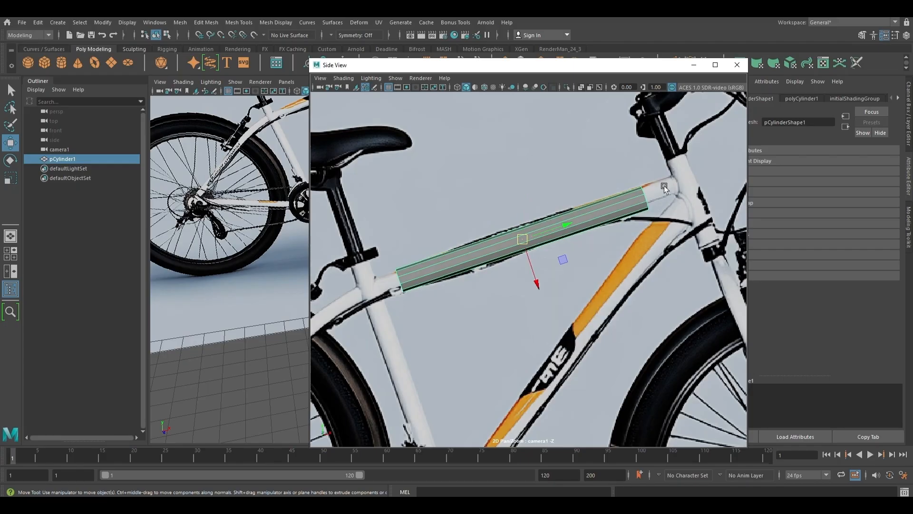
pyautogui.press('e')
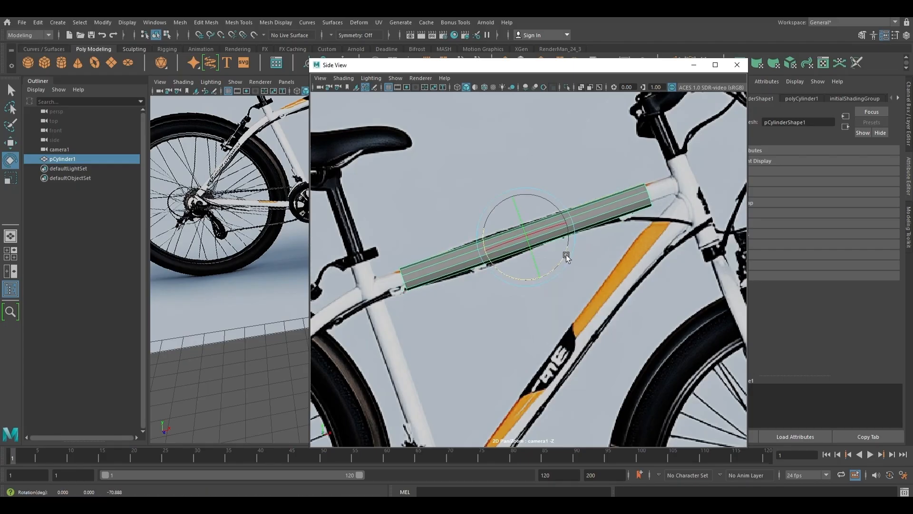
pyautogui.hotkey('ctrl', '1')
pyautogui.hotkey('ctrl', '1')
# - Extend the cylinder's end vertices to the head tube and seat tube, checking the fit against the reference
pyautogui.press('F9')
pyautogui.press('w')
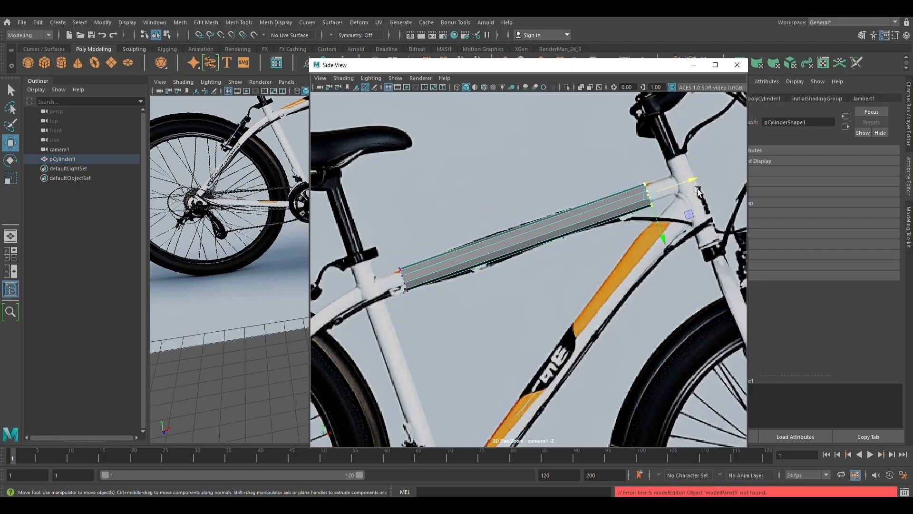
pyautogui.moveTo(387, 243); pyautogui.dragTo(442, 346)
pyautogui.scroll(-5, 526, 306)
pyautogui.keyDown('alt'); pyautogui.moveTo(530, 300); pyautogui.dragTo(551, 268, button='middle'); pyautogui.keyUp('alt')
pyautogui.moveTo(536, 227); pyautogui.dragTo(580, 212, button='right')
pyautogui.hotkey('ctrl', '1')
pyautogui.hotkey('ctrl', '1')
pyautogui.hotkey('ctrl', '1')
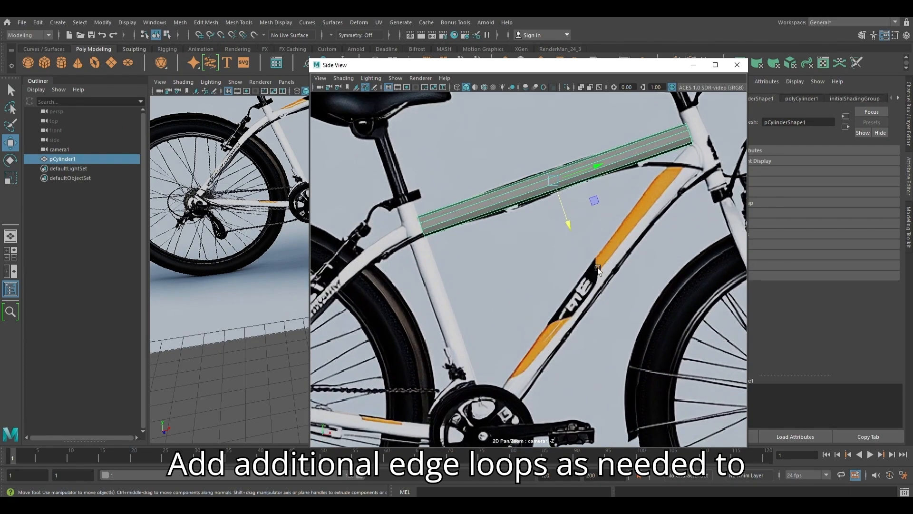
# - Insert three edge loops across the top tube cylinder, one at the middle and one in each half
pyautogui.keyDown('ctrl'); pyautogui.moveTo(578, 168); pyautogui.dragTo(592, 210, button='right'); pyautogui.keyUp('ctrl')
pyautogui.click(658, 144)
pyautogui.press('g')
pyautogui.click(479, 203)
pyautogui.press('g')
pyautogui.moveTo(596, 170); pyautogui.dragTo(618, 157, button='right')
# - Apply Soften Edge to the top tube cylinder
pyautogui.click(522, 271)
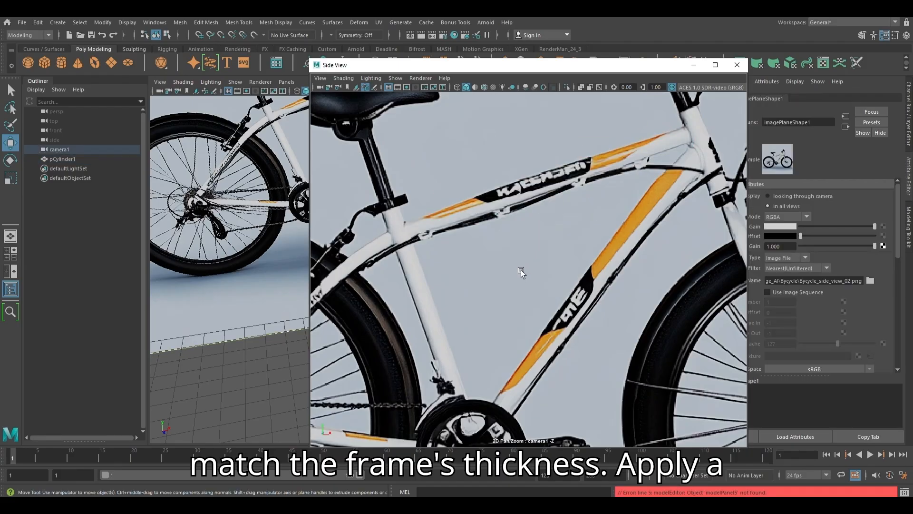
pyautogui.click(561, 185)
pyautogui.keyDown('shift'); pyautogui.moveTo(594, 204); pyautogui.dragTo(571, 224, button='right'); pyautogui.keyUp('shift')
pyautogui.click(552, 240)
pyautogui.click(528, 188)
pyautogui.press('\\')
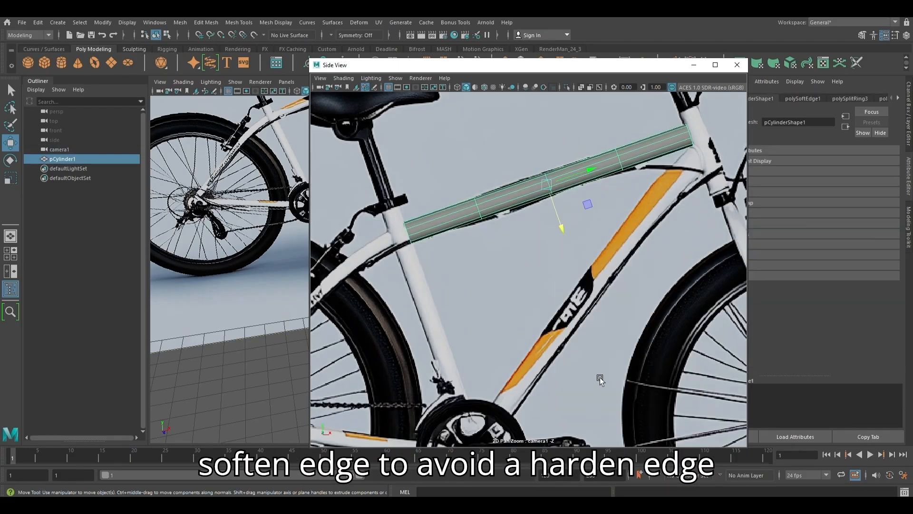
# - Adjust the top tube cylinder's thickness to match the frame in the reference image
pyautogui.moveTo(600, 379); pyautogui.dragTo(567, 332, button='right')
pyautogui.click(569, 329)
pyautogui.press('\\')
pyautogui.click(576, 200)
pyautogui.moveTo(527, 208); pyautogui.dragTo(528, 228, button='right')
pyautogui.press('h')
pyautogui.press('r')
pyautogui.moveTo(456, 68); pyautogui.dragTo(774, 66)
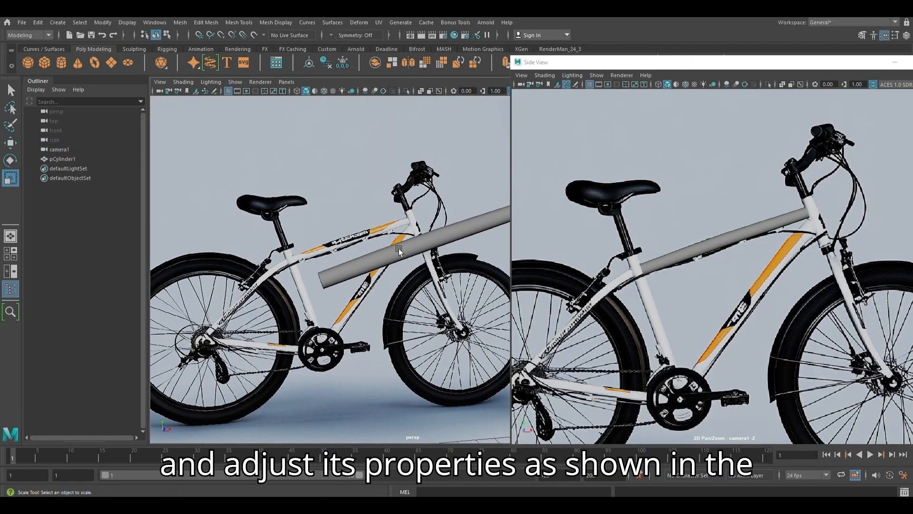
# - Assign a Blinn material to the top tube cylinder
pyautogui.click(399, 249)
pyautogui.keyDown('alt'); pyautogui.moveTo(399, 249); pyautogui.dragTo(452, 269); pyautogui.keyUp('alt')
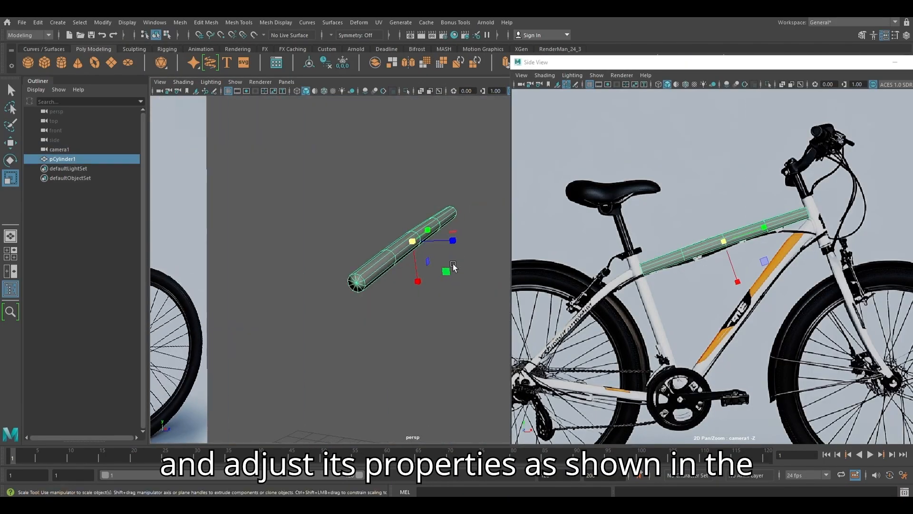
pyautogui.click(453, 269)
pyautogui.keyDown('alt'); pyautogui.moveTo(362, 264); pyautogui.dragTo(320, 292, button='right'); pyautogui.keyUp('alt')
pyautogui.click(398, 263)
pyautogui.keyDown('alt'); pyautogui.moveTo(320, 292); pyautogui.dragTo(290, 293); pyautogui.keyUp('alt')
pyautogui.keyDown('alt'); pyautogui.moveTo(371, 295); pyautogui.dragTo(444, 299, button='right'); pyautogui.keyUp('alt')
pyautogui.moveTo(399, 215); pyautogui.dragTo(394, 282, button='right')
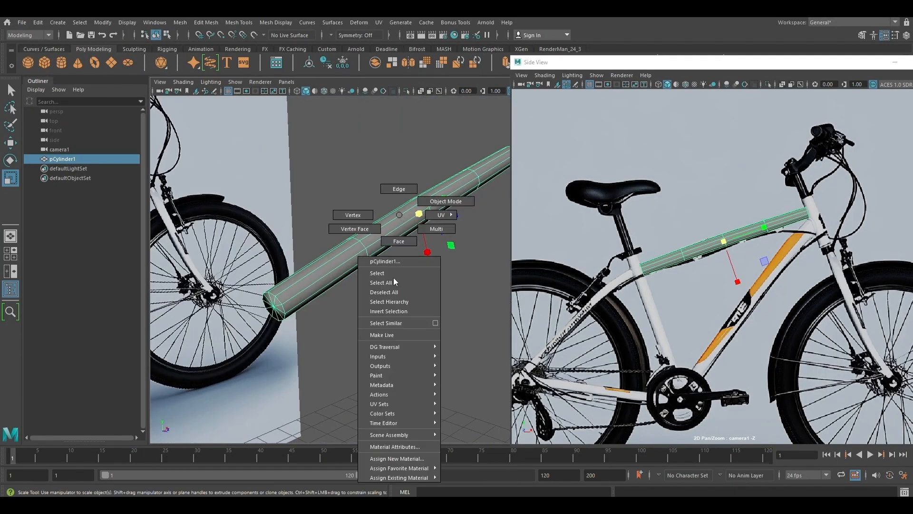
pyautogui.moveTo(402, 478); pyautogui.dragTo(469, 431, button='right')
pyautogui.click(427, 336)
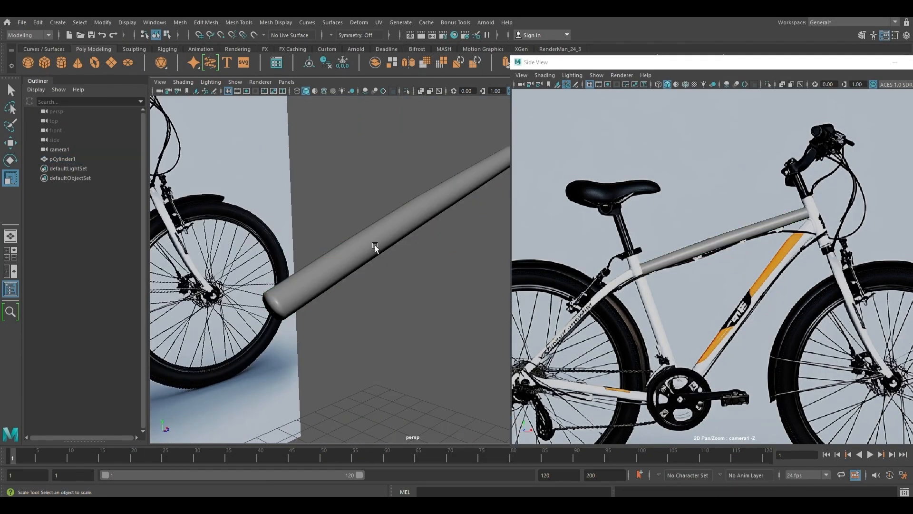
pyautogui.click(374, 245)
# - Delete the construction history of the top tube cylinder
pyautogui.moveTo(749, 63); pyautogui.dragTo(589, 233)
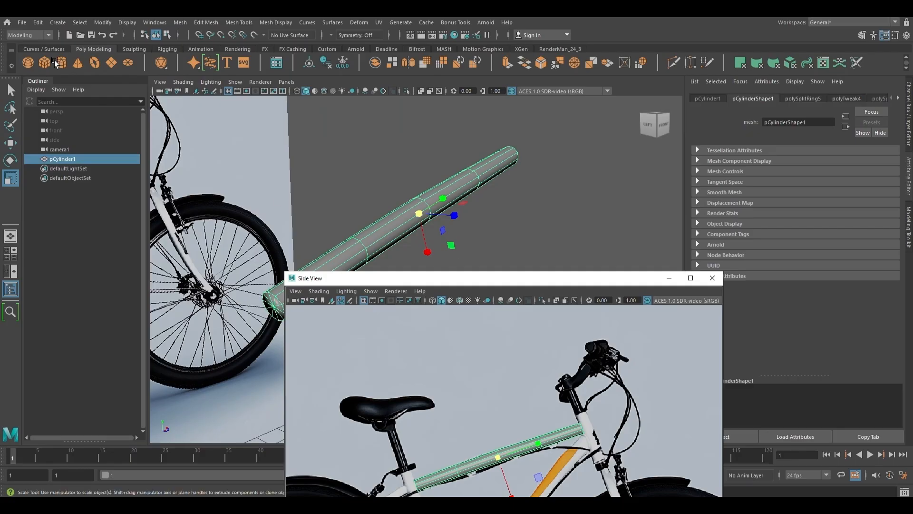
pyautogui.click(38, 22)
pyautogui.moveTo(66, 136)
pyautogui.click(257, 137)
# - Set the Blinn material's Eccentricity to about 0.721 and Specular Roll Off to about 0.649
pyautogui.click(791, 99)
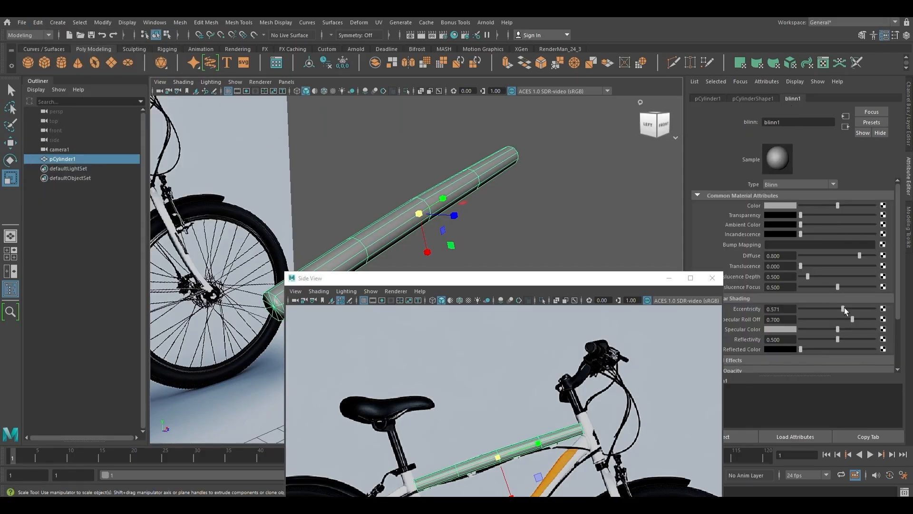
pyautogui.moveTo(845, 309); pyautogui.dragTo(853, 309)
pyautogui.click(849, 319)
pyautogui.click(569, 232)
pyautogui.keyDown('alt'); pyautogui.moveTo(570, 232); pyautogui.dragTo(498, 216); pyautogui.keyUp('alt')
pyautogui.click(451, 184)
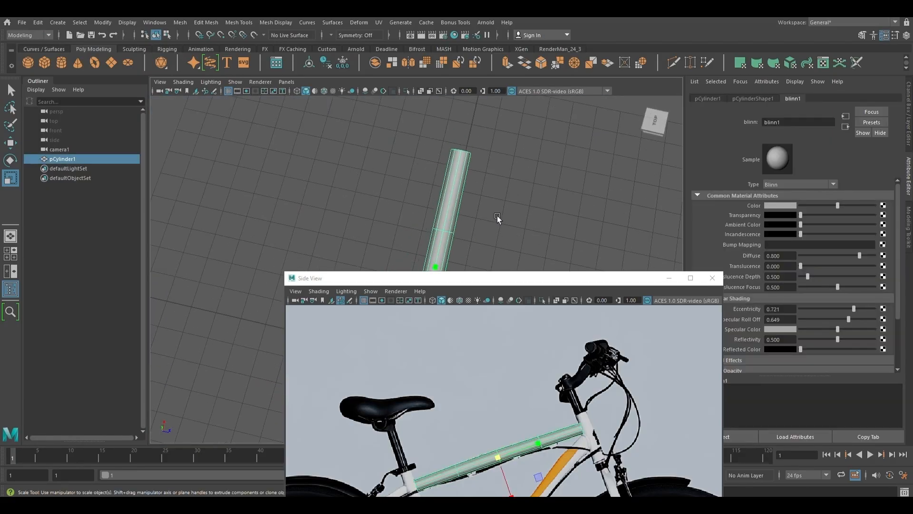
# - Hide image planes in the perspective viewport to leave only the model and grid there
pyautogui.click(497, 215)
pyautogui.keyDown('alt'); pyautogui.moveTo(497, 216); pyautogui.dragTo(444, 212, button='right'); pyautogui.keyUp('alt')
pyautogui.keyDown('alt'); pyautogui.moveTo(444, 212); pyautogui.dragTo(362, 147); pyautogui.keyUp('alt')
pyautogui.click(239, 83)
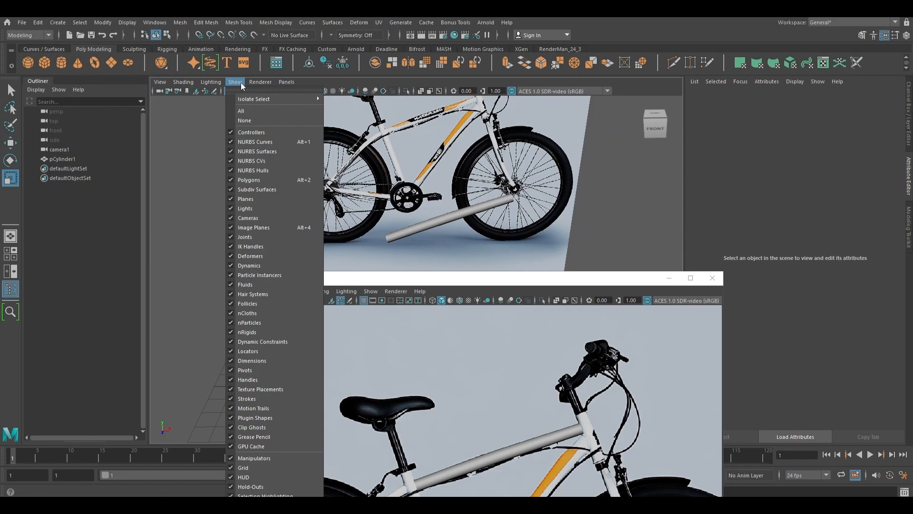
pyautogui.click(254, 228)
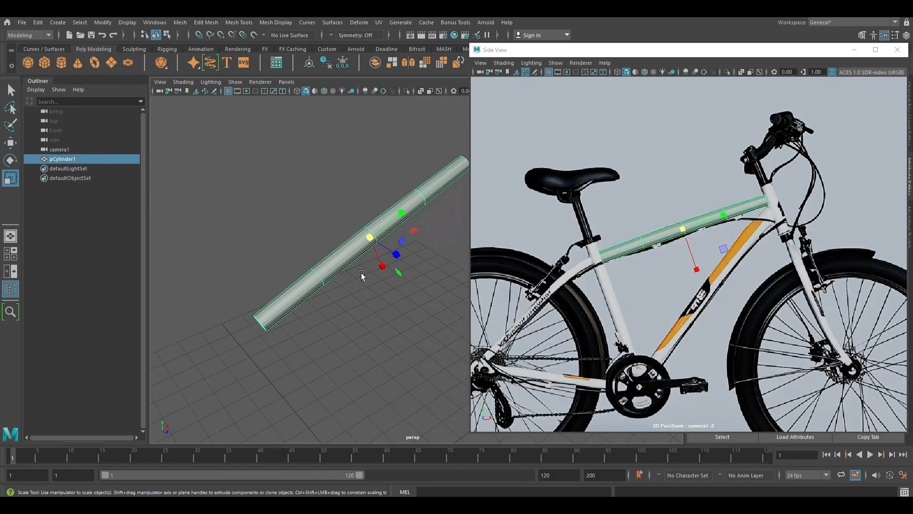
# - Duplicate the top tube cylinder and move the copy just below the original
pyautogui.keyDown('alt'); pyautogui.moveTo(361, 273); pyautogui.dragTo(368, 315, button='right'); pyautogui.keyUp('alt')
pyautogui.hotkey('ctrl', 'd')
pyautogui.keyDown('alt'); pyautogui.moveTo(359, 315); pyautogui.dragTo(339, 315); pyautogui.keyUp('alt')
pyautogui.press('w')
pyautogui.moveTo(698, 273); pyautogui.dragTo(712, 284)
# - Delete the inner edge loops of the duplicated cylinder and return it to object selection
pyautogui.moveTo(650, 291); pyautogui.dragTo(703, 224, button='right')
pyautogui.press('q')
pyautogui.doubleClick(655, 216)
pyautogui.doubleClick(724, 191)
pyautogui.doubleClick(581, 244)
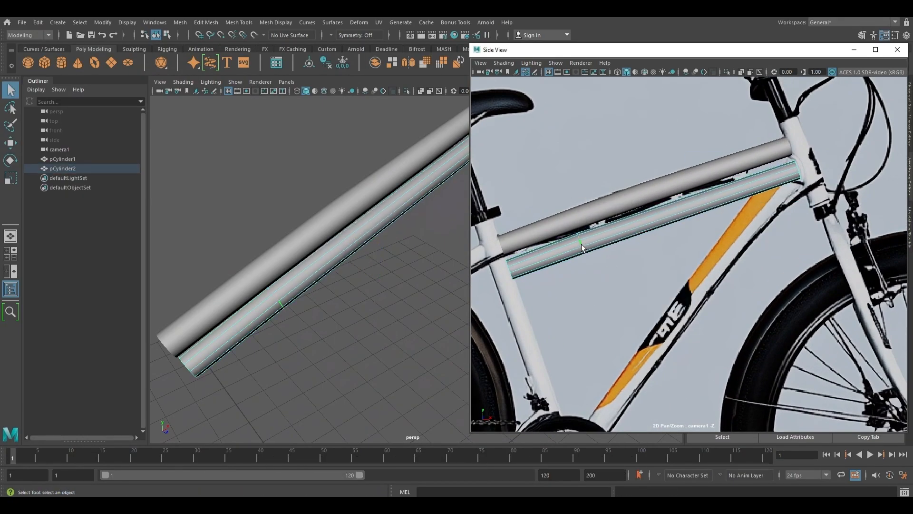
pyautogui.keyDown('shift'); pyautogui.moveTo(582, 244); pyautogui.dragTo(547, 262, button='right'); pyautogui.keyUp('shift')
pyautogui.moveTo(295, 266)
pyautogui.keyDown('alt'); pyautogui.mouseDown()
pyautogui.moveTo(366, 235)
pyautogui.moveTo(310, 265)
pyautogui.mouseUp(); pyautogui.keyUp('alt')
pyautogui.keyDown('alt'); pyautogui.moveTo(310, 265); pyautogui.dragTo(231, 251, button='middle'); pyautogui.keyUp('alt')
pyautogui.moveTo(337, 219); pyautogui.dragTo(383, 199, button='right')
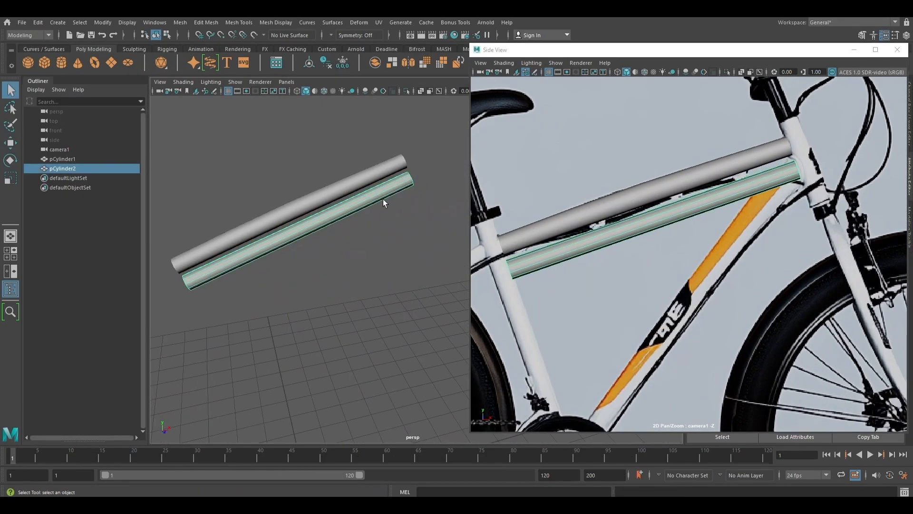
# - Move the duplicated cylinder down onto the down tube and rotate it to the down tube's slope
pyautogui.press('w')
pyautogui.moveTo(666, 264); pyautogui.dragTo(735, 341)
pyautogui.scroll(-3, 755, 350)
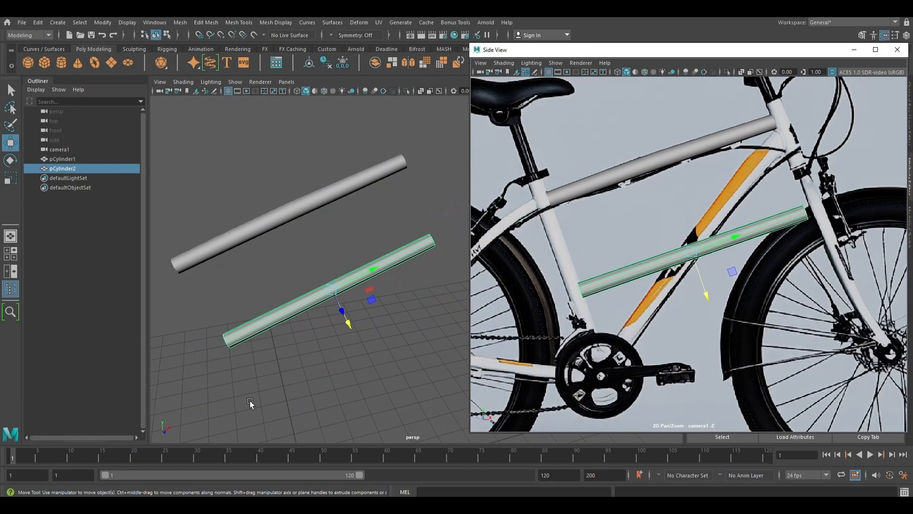
pyautogui.press('e')
pyautogui.moveTo(347, 276); pyautogui.dragTo(317, 253)
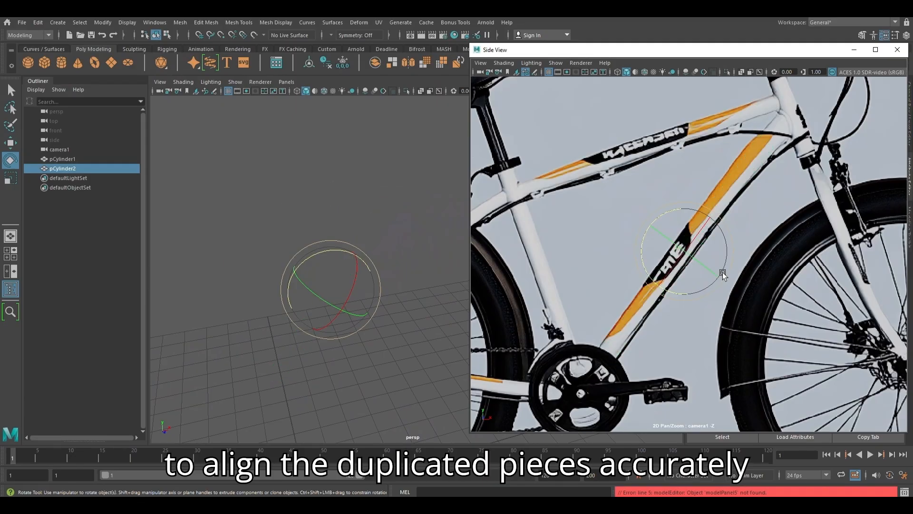
# - Nudge the duplicated cylinder onto the reference down tube and fine-tune its Z rotation to about -35.9 degrees
pyautogui.press('w')
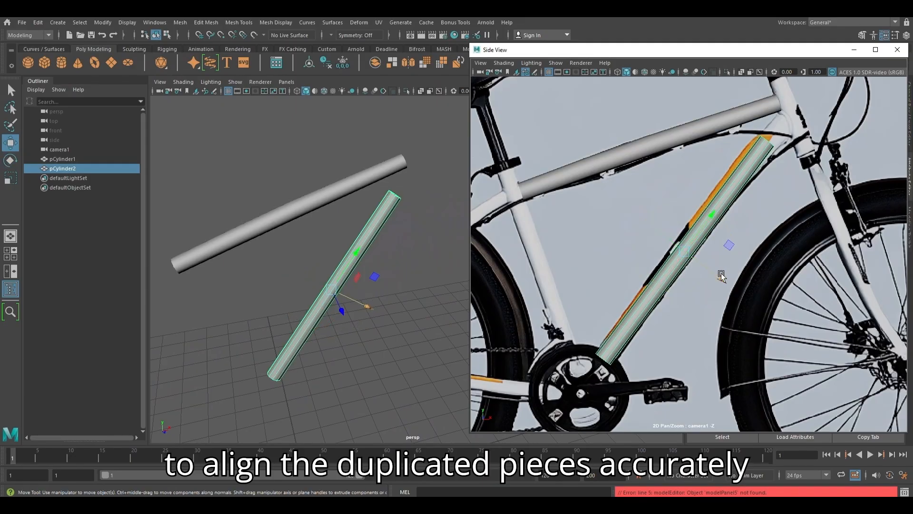
pyautogui.moveTo(728, 244); pyautogui.dragTo(721, 278)
pyautogui.press('e')
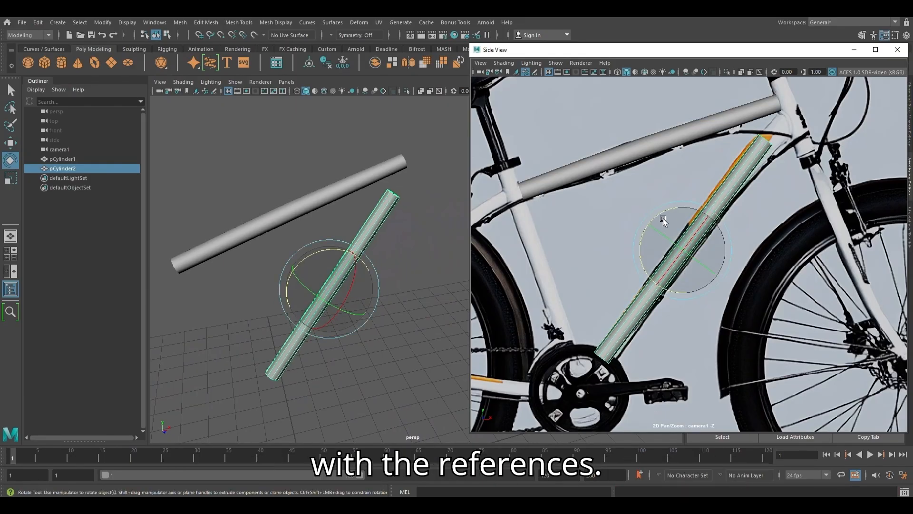
pyautogui.moveTo(661, 215); pyautogui.dragTo(660, 215)
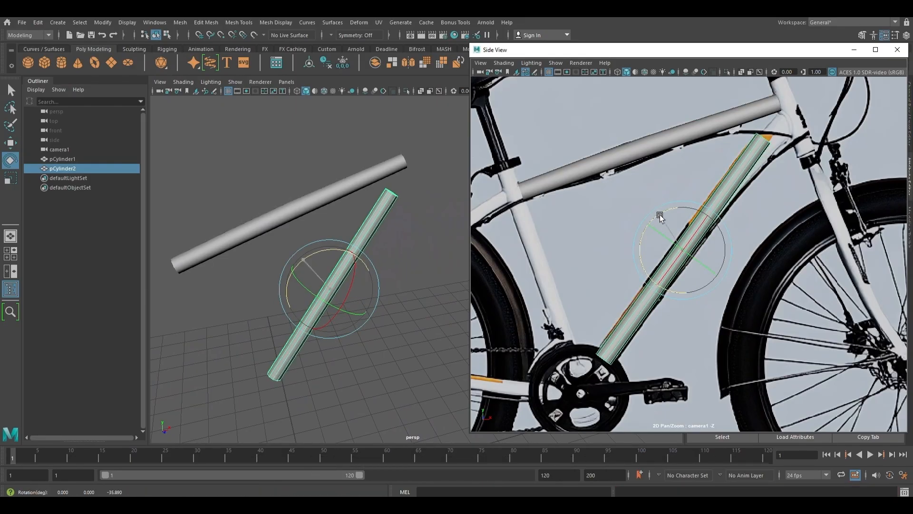
pyautogui.hotkey('alt', '1')
pyautogui.hotkey('alt', '1')
pyautogui.press('w')
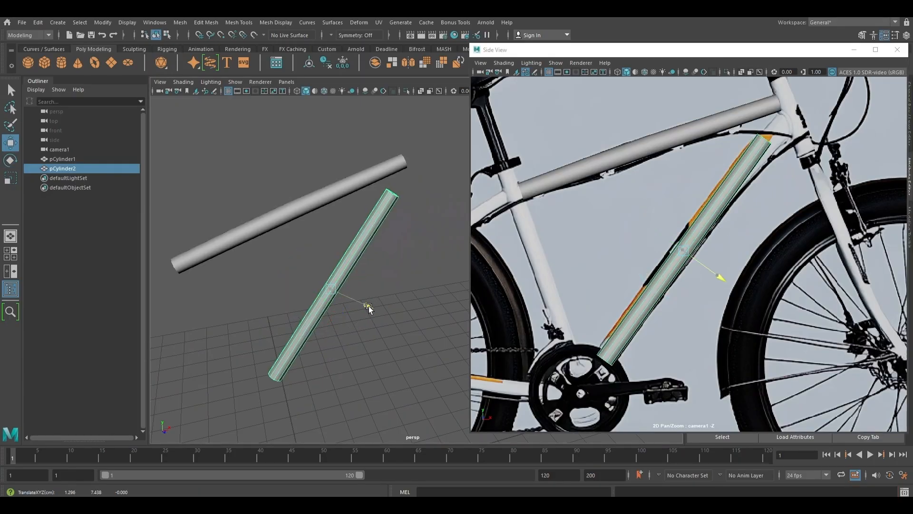
# - Extend the cylinder's end vertices up to the head tube and down to the crank centre, and return to object selection
pyautogui.keyDown('alt'); pyautogui.moveTo(367, 306); pyautogui.dragTo(328, 245); pyautogui.keyUp('alt')
pyautogui.press('F9')
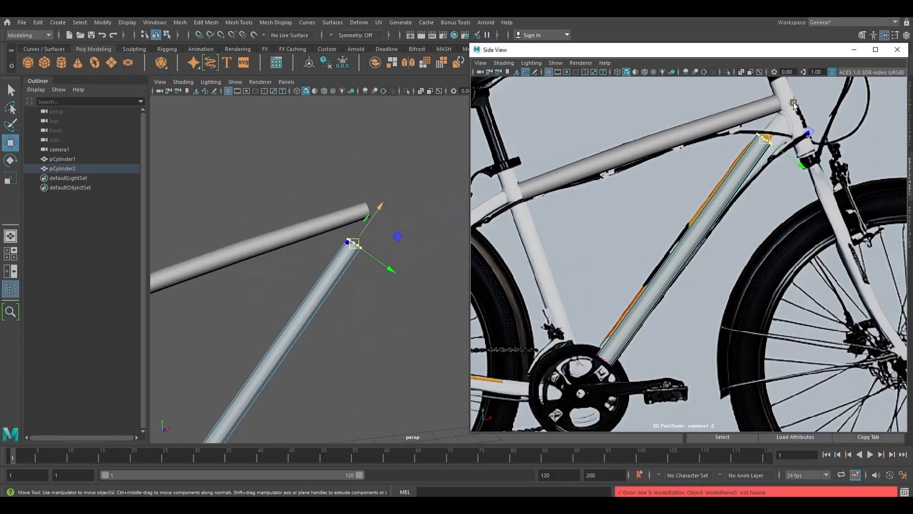
pyautogui.moveTo(806, 110); pyautogui.dragTo(826, 82)
pyautogui.hotkey('alt', '1')
pyautogui.moveTo(311, 387); pyautogui.dragTo(370, 187)
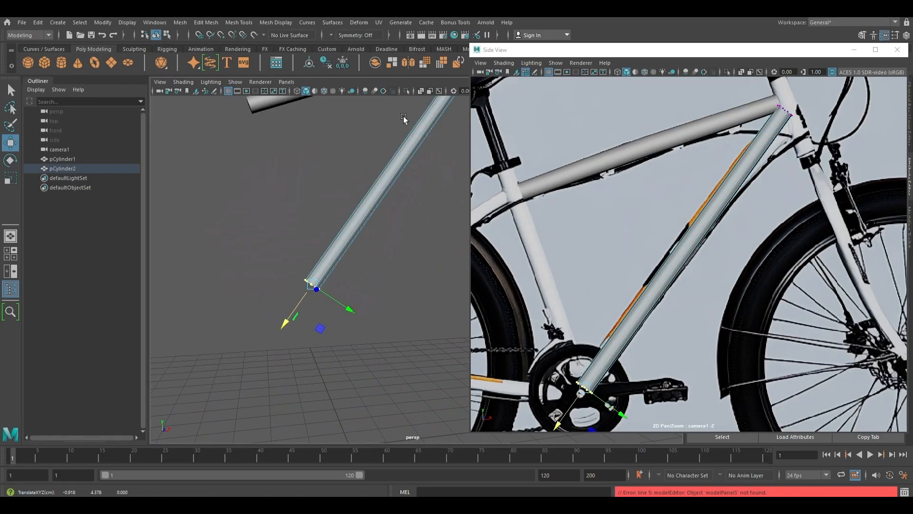
pyautogui.press('F8')
# - Shift the lengthened down tube cylinder slightly and rotate it to about -37.8 degrees in Z against the reference
pyautogui.moveTo(727, 282); pyautogui.dragTo(721, 281)
pyautogui.press('h')
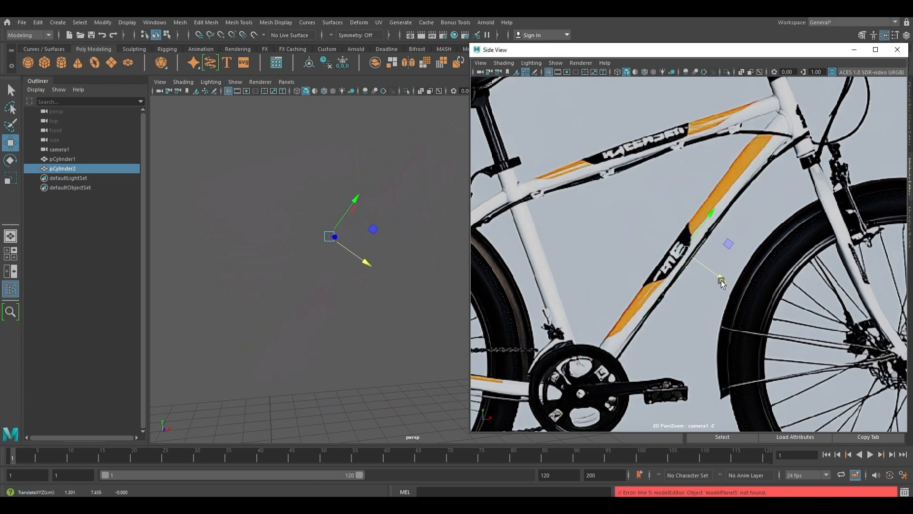
pyautogui.press('h')
pyautogui.press('h')
pyautogui.press('h')
pyautogui.press('e')
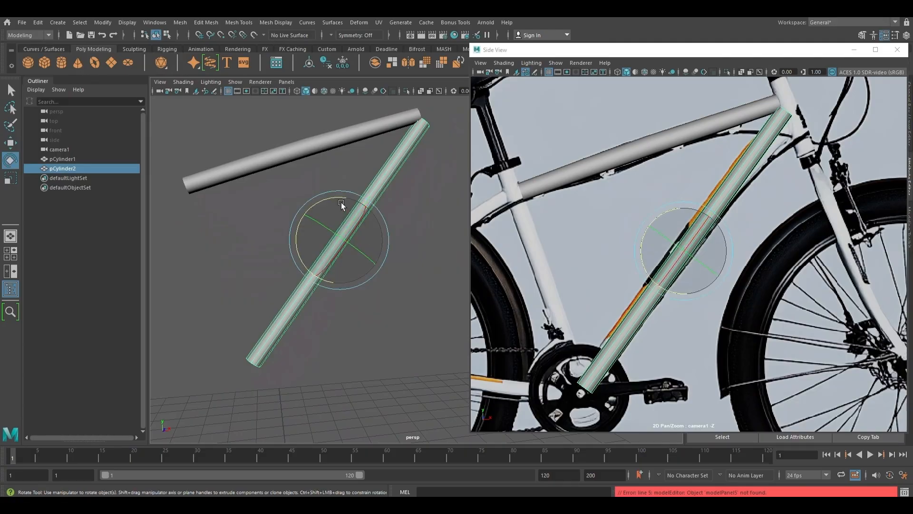
pyautogui.moveTo(341, 201); pyautogui.dragTo(333, 196)
pyautogui.press('h')
pyautogui.press('h')
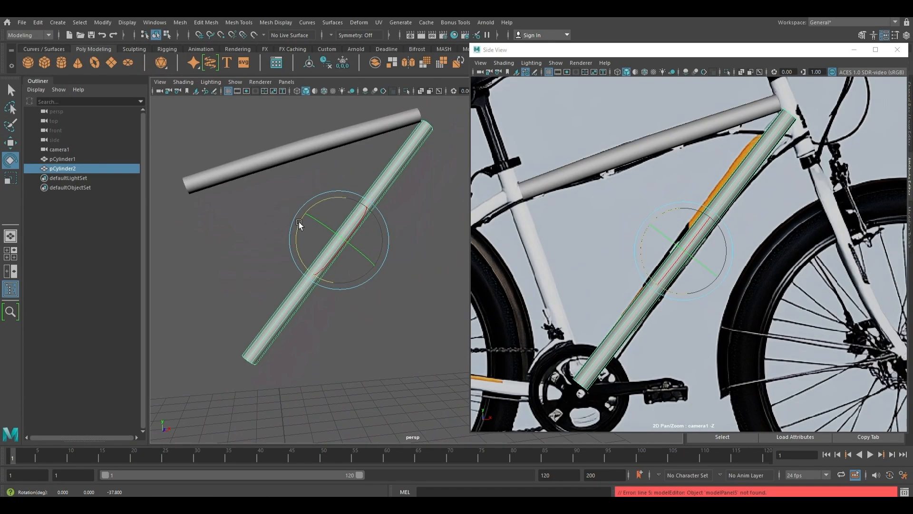
pyautogui.scroll(3, 333, 248)
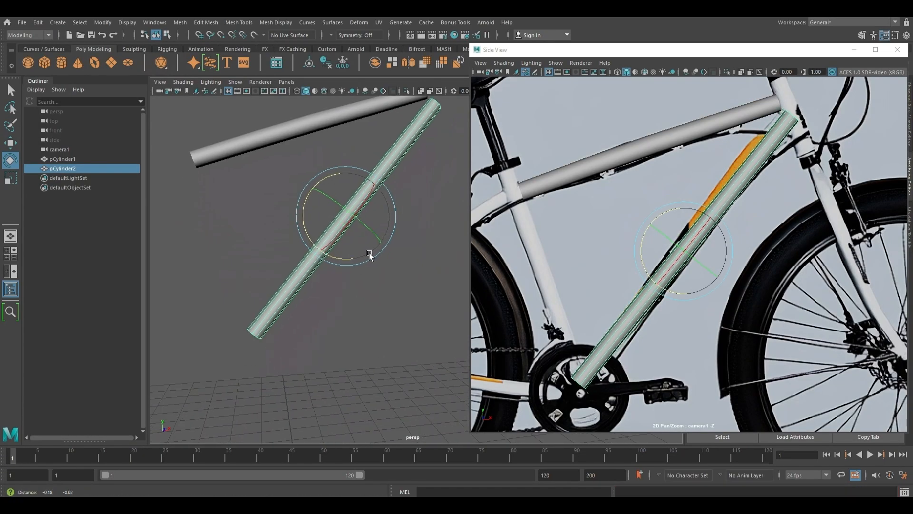
# - Adjust the lower end vertices of the down tube cylinder at the crank and return to object selection
pyautogui.press('F9')
pyautogui.moveTo(247, 293); pyautogui.dragTo(289, 332)
pyautogui.press('w')
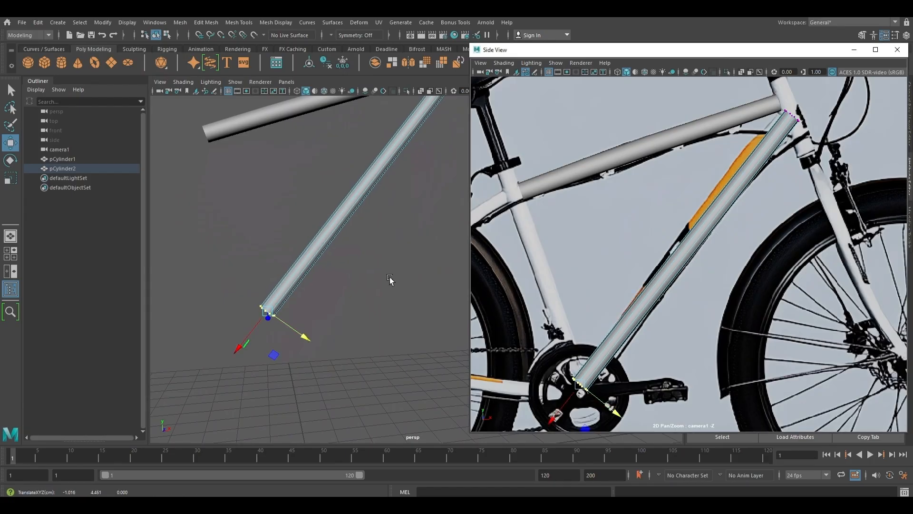
pyautogui.keyDown('alt'); pyautogui.moveTo(387, 281); pyautogui.dragTo(369, 252); pyautogui.keyUp('alt')
pyautogui.press('F8')
pyautogui.click(424, 277)
# - Scale the down tube cylinder up uniformly to about 0.344 in X and Z for thickness, and fine-tune its rotation
pyautogui.keyDown('alt'); pyautogui.moveTo(424, 277); pyautogui.dragTo(353, 313); pyautogui.keyUp('alt')
pyautogui.click(310, 253)
pyautogui.press('r')
pyautogui.scroll(5, 297, 295)
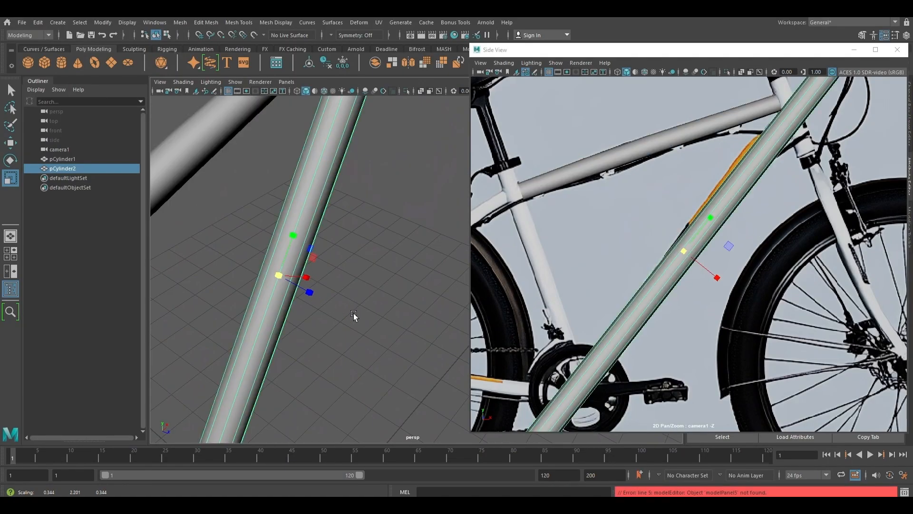
pyautogui.scroll(-5, 374, 304)
pyautogui.press('e')
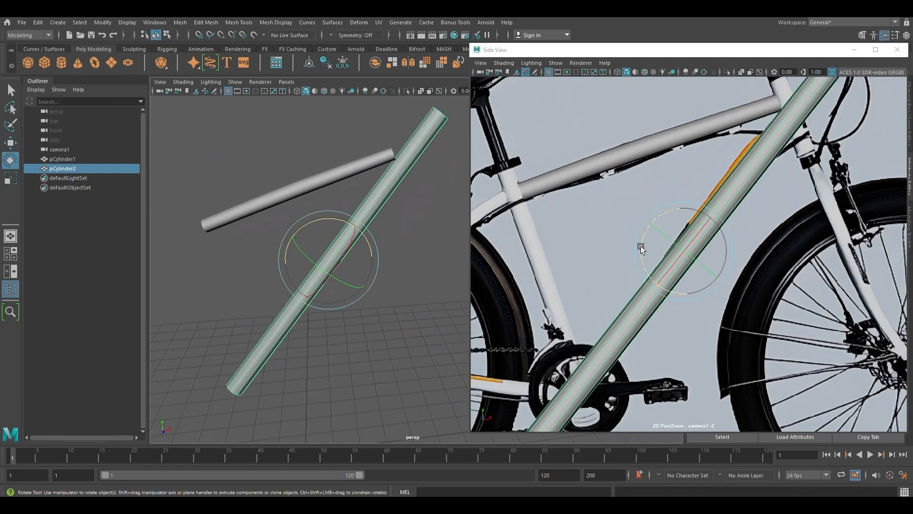
pyautogui.moveTo(638, 243); pyautogui.dragTo(645, 248)
pyautogui.keyDown('alt'); pyautogui.moveTo(419, 196); pyautogui.dragTo(402, 218, button='middle'); pyautogui.keyUp('alt')
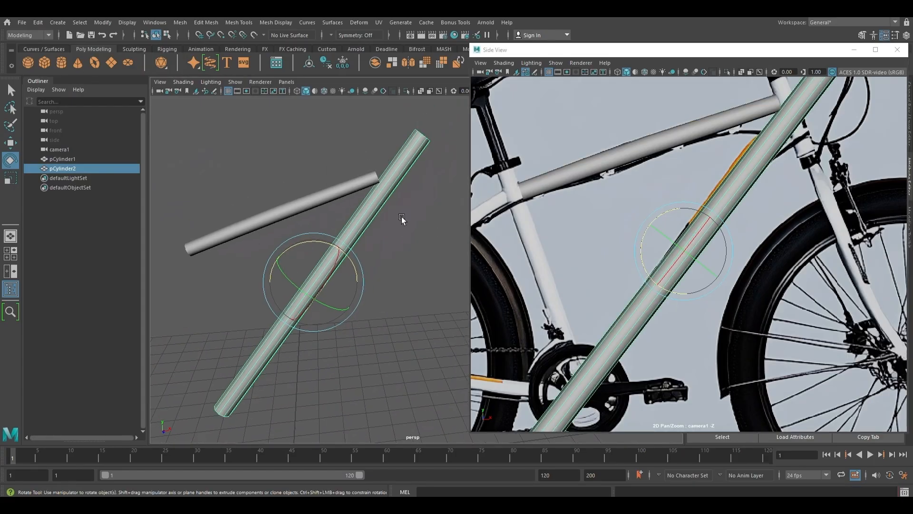
# - Shorten the down tube cylinder to a Y scale of about 1.488 so it spans from the crank to the head tube
pyautogui.press('h')
pyautogui.press('h')
pyautogui.press('h')
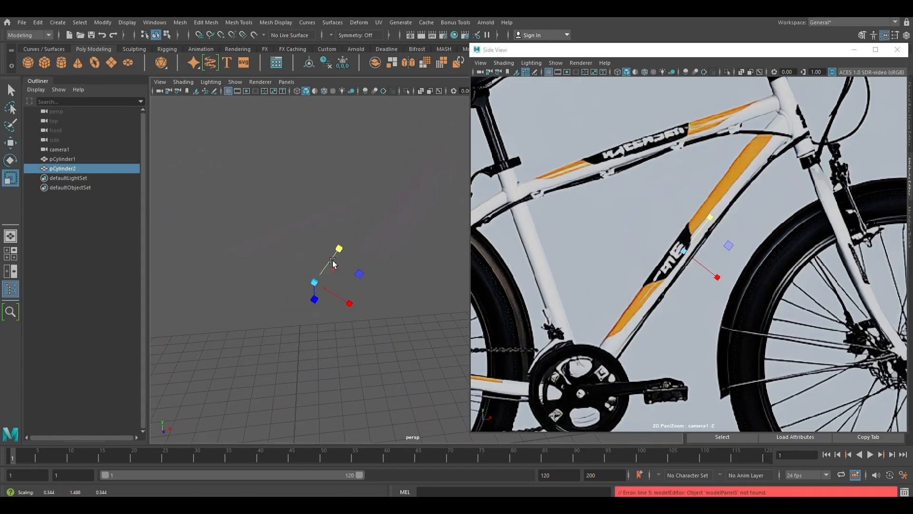
pyautogui.press('h')
pyautogui.press('h')
pyautogui.press('h')
pyautogui.press('h')
pyautogui.press('h')
pyautogui.press('h')
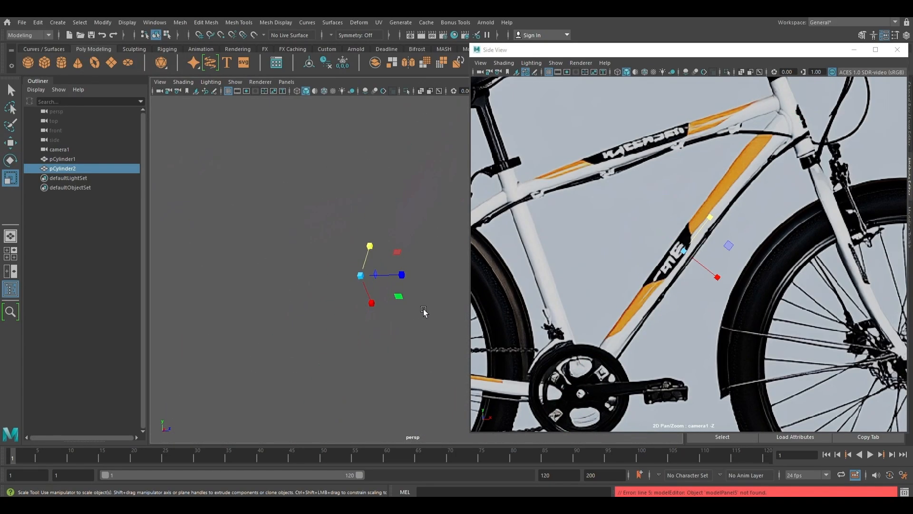
# - Examine the down tube cylinder's fit against the reference and its shape from several angles
pyautogui.keyDown('alt'); pyautogui.moveTo(424, 312); pyautogui.dragTo(362, 316); pyautogui.keyUp('alt')
pyautogui.press('h')
pyautogui.scroll(-5, 717, 258)
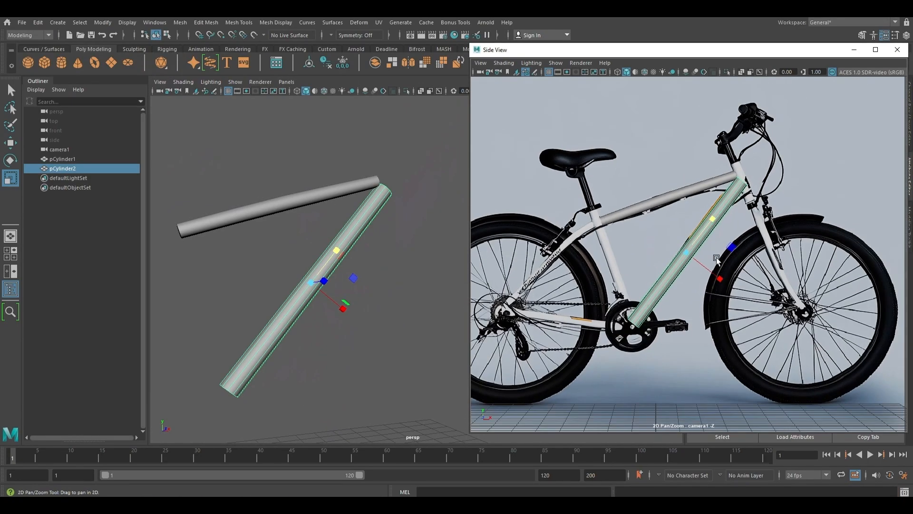
pyautogui.scroll(8, 737, 267)
pyautogui.press('h')
pyautogui.press('h')
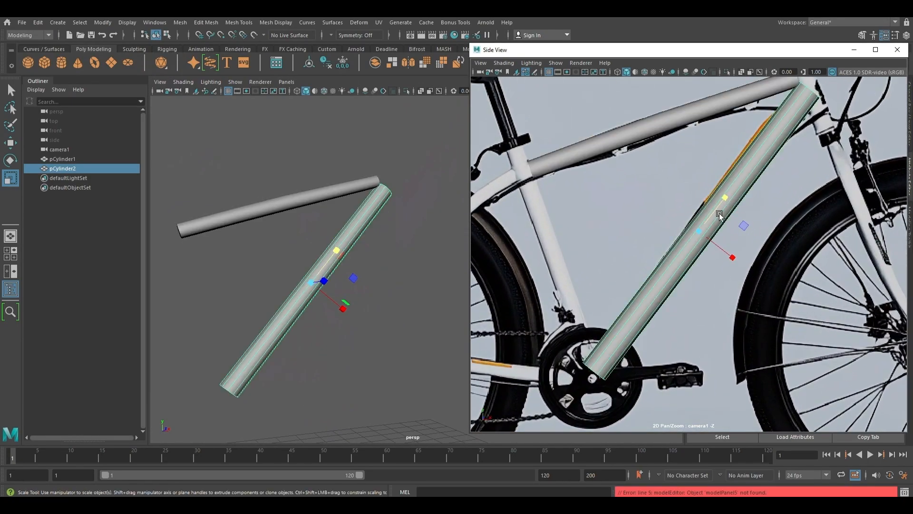
pyautogui.press('h')
pyautogui.press('h')
pyautogui.keyDown('alt'); pyautogui.moveTo(361, 281); pyautogui.dragTo(401, 276); pyautogui.keyUp('alt')
pyautogui.press('h')
pyautogui.press('h')
pyautogui.press('h')
pyautogui.press('h')
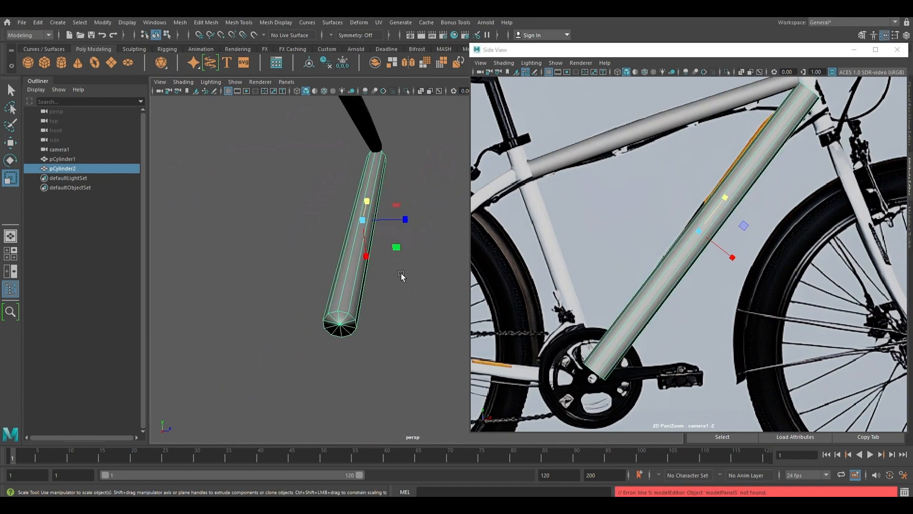
pyautogui.press('h')
pyautogui.press('h')
# - Insert three edge loops around the down tube cylinder, one at the middle and one on each side of it
pyautogui.rightClick(414, 195)
pyautogui.press('q')
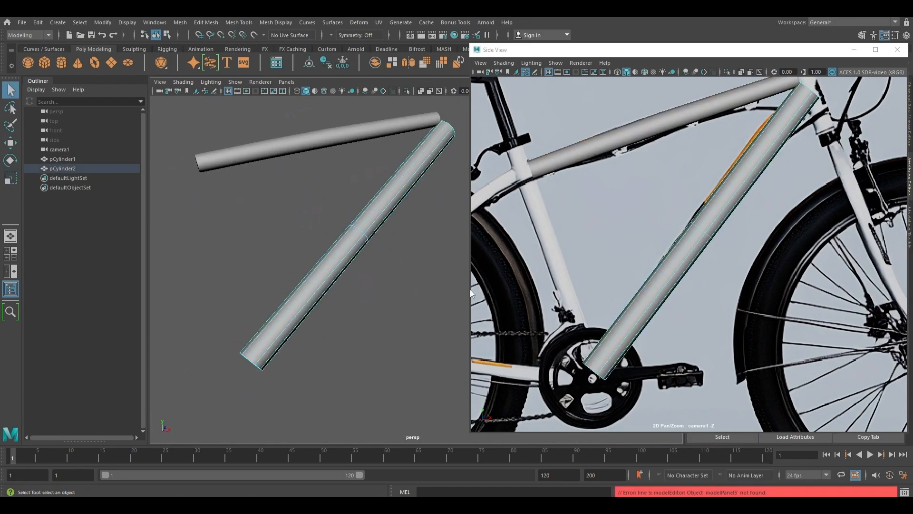
pyautogui.press('g')
pyautogui.press('g')
pyautogui.press('h')
pyautogui.press('h')
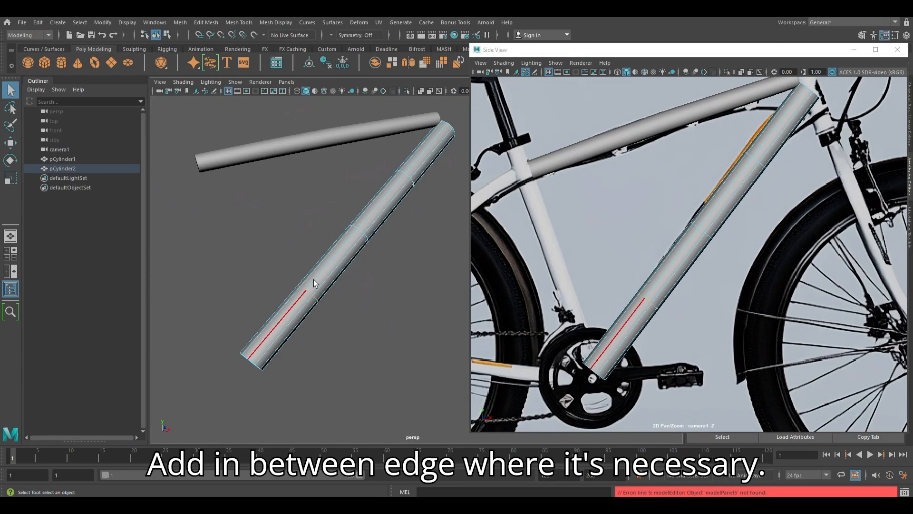
# - Try to offset the down tube cylinder's middle vertex ring to follow the reference, and undo the last edits
pyautogui.keyDown('alt'); pyautogui.moveTo(313, 279); pyautogui.dragTo(338, 200); pyautogui.keyUp('alt')
pyautogui.scroll(3, 338, 200)
pyautogui.keyDown('alt'); pyautogui.moveTo(298, 224); pyautogui.dragTo(340, 236, button='middle'); pyautogui.keyUp('alt')
pyautogui.press('w')
pyautogui.moveTo(383, 171); pyautogui.dragTo(381, 175)
pyautogui.press('h')
pyautogui.press('h')
pyautogui.press('h')
pyautogui.press('h')
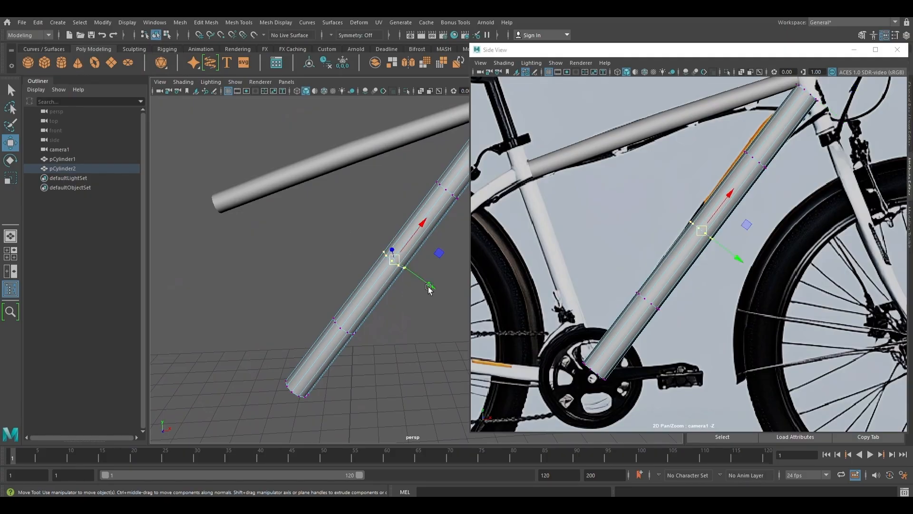
pyautogui.keyDown('alt'); pyautogui.moveTo(390, 302); pyautogui.dragTo(359, 302, button='middle'); pyautogui.keyUp('alt')
pyautogui.moveTo(401, 288)
pyautogui.mouseDown()
pyautogui.moveTo(445, 255)
pyautogui.moveTo(410, 281)
pyautogui.mouseUp()
pyautogui.hotkey('ctrl', 'z')
pyautogui.hotkey('ctrl', 'z')
# - Compare the upper and lower vertex rings of the down tube cylinder with the reference and undo the last change
pyautogui.press('h')
pyautogui.press('h')
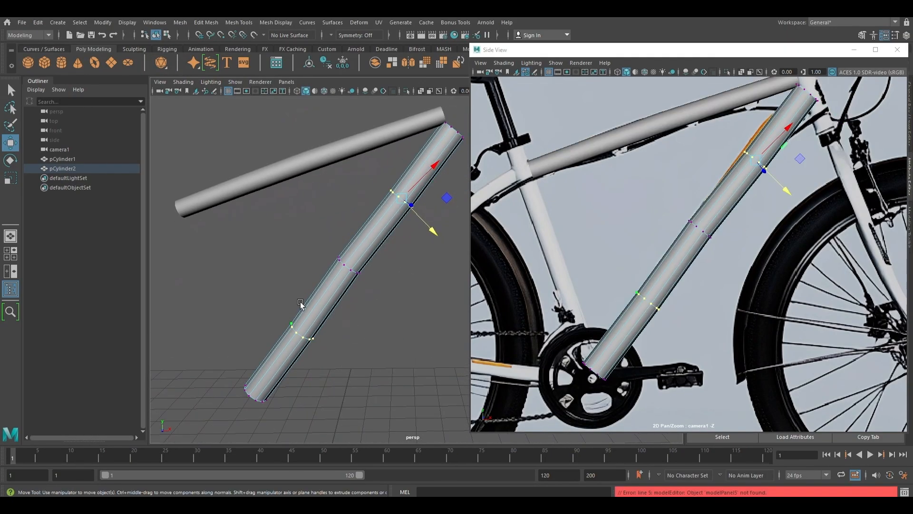
pyautogui.press('h')
pyautogui.press('h')
pyautogui.hotkey('ctrl', 'z')
pyautogui.press('h')
pyautogui.press('h')
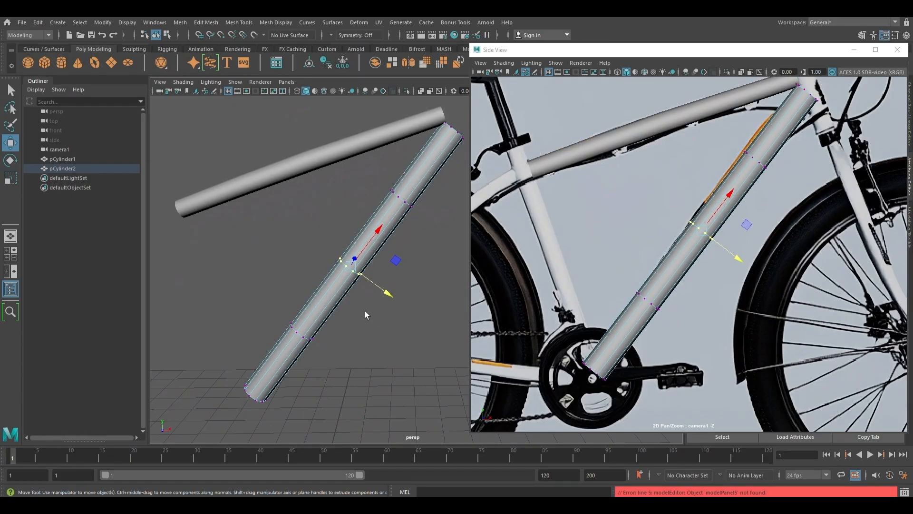
pyautogui.keyDown('alt'); pyautogui.moveTo(364, 310); pyautogui.dragTo(392, 312); pyautogui.keyUp('alt')
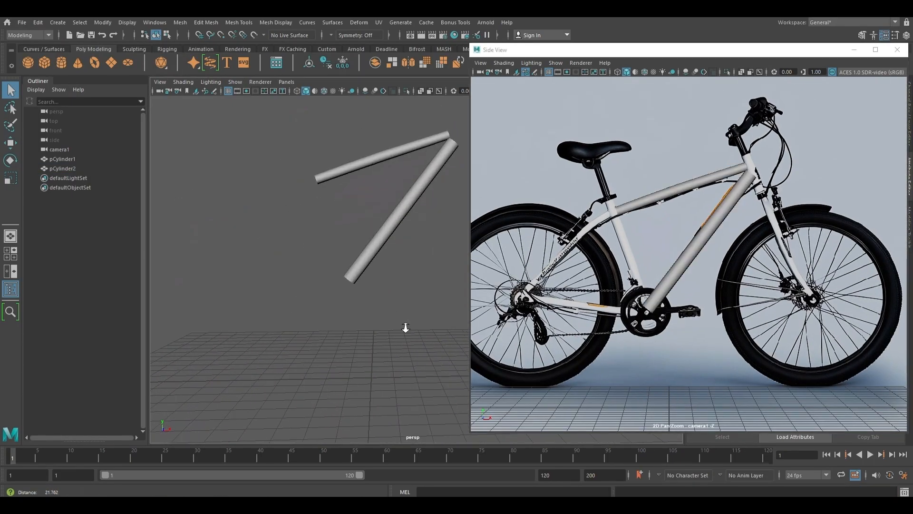
# - Duplicate the down tube cylinder and rotate the copy to the seat tube's slope, about 19.2 degrees in Z
pyautogui.keyDown('alt'); pyautogui.moveTo(406, 326); pyautogui.dragTo(391, 278); pyautogui.keyUp('alt')
pyautogui.click(346, 244)
pyautogui.hotkey('ctrl', 'd')
pyautogui.press('e')
pyautogui.moveTo(360, 210); pyautogui.dragTo(314, 232)
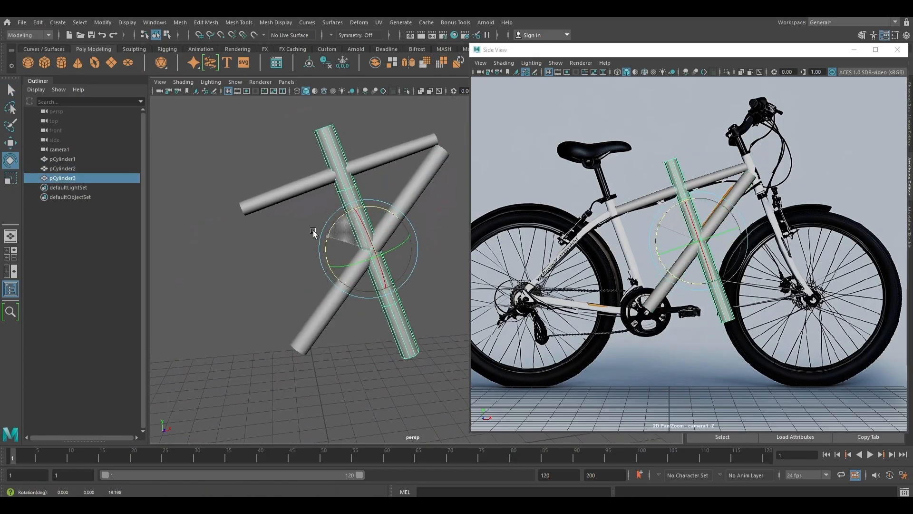
# - Move the duplicated cylinder back onto the reference seat tube
pyautogui.press('w')
pyautogui.scroll(-4, 411, 268)
pyautogui.keyDown('alt'); pyautogui.moveTo(412, 269); pyautogui.dragTo(368, 250); pyautogui.keyUp('alt')
pyautogui.moveTo(404, 209); pyautogui.dragTo(351, 228)
pyautogui.scroll(3, 619, 318)
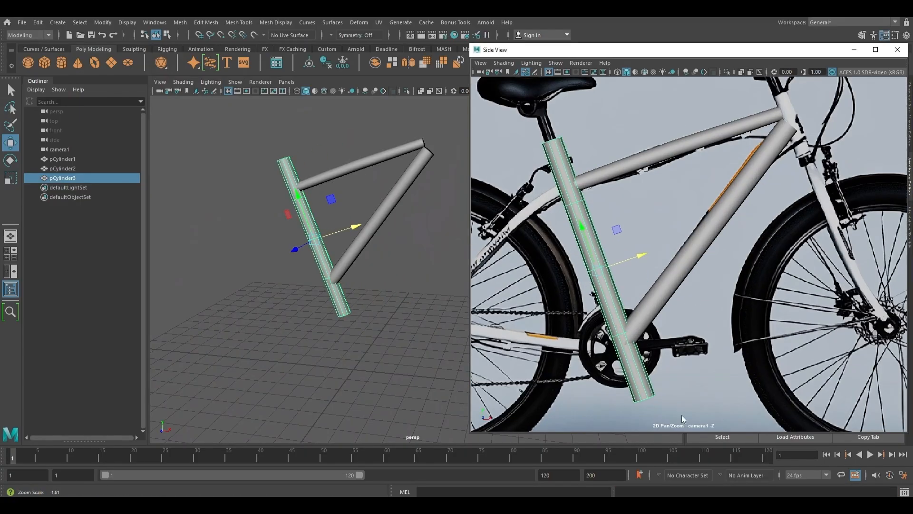
pyautogui.scroll(3, 356, 312)
# - Scale the seat tube cylinder down uniformly to the reference tube's thickness and nudge it into alignment
pyautogui.press('r')
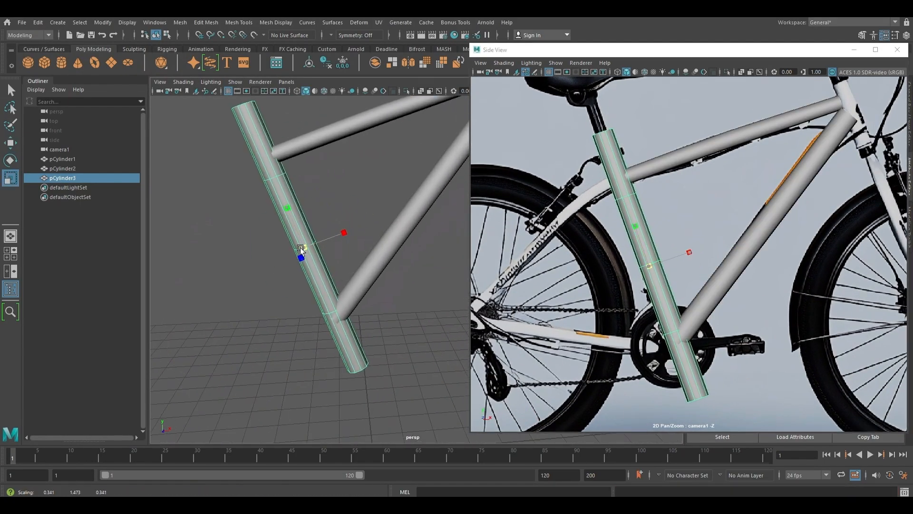
pyautogui.moveTo(301, 247); pyautogui.dragTo(257, 253)
pyautogui.press('w')
pyautogui.moveTo(350, 231); pyautogui.dragTo(347, 232)
# - Move the seat tube cylinder's end vertex rings to the seat clamp and the crank centre
pyautogui.moveTo(270, 179); pyautogui.dragTo(346, 210)
pyautogui.moveTo(347, 210); pyautogui.dragTo(349, 211)
pyautogui.press('w')
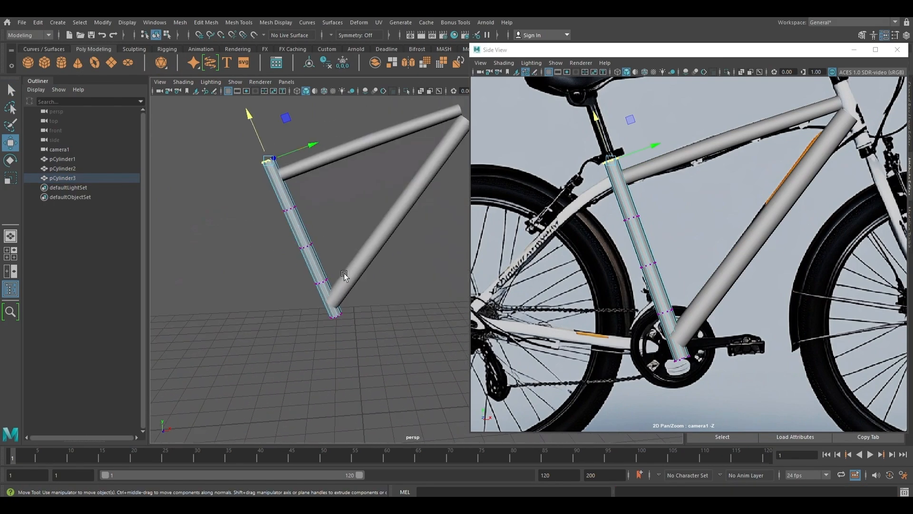
pyautogui.moveTo(344, 273); pyautogui.dragTo(358, 313)
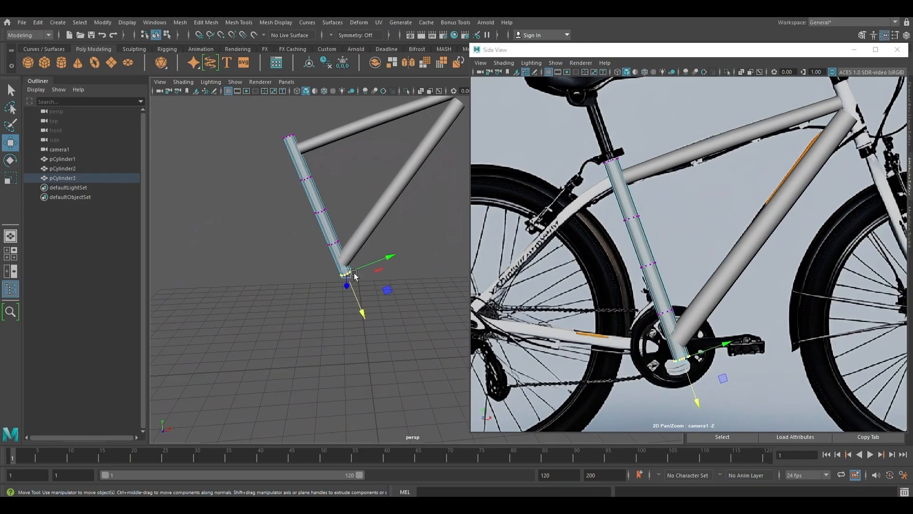
pyautogui.scroll(3, 354, 275)
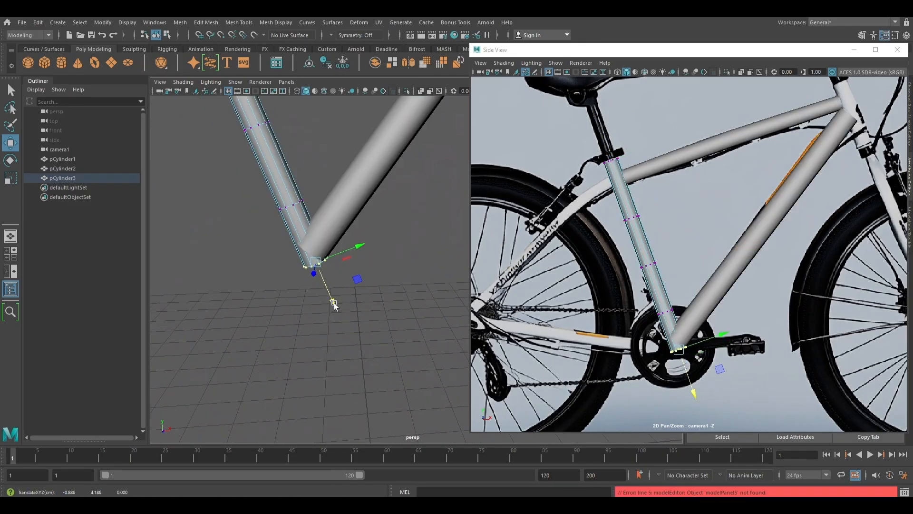
pyautogui.keyDown('alt'); pyautogui.moveTo(284, 251); pyautogui.dragTo(298, 265, button='middle'); pyautogui.keyUp('alt')
pyautogui.moveTo(348, 315); pyautogui.dragTo(270, 338)
# - Compare the seat tube cylinder with the reference, return to object selection, and inspect its joint with the down tube
pyautogui.press('h')
pyautogui.scroll(-3, 299, 307)
pyautogui.keyDown('alt'); pyautogui.moveTo(331, 355); pyautogui.dragTo(323, 305, button='middle'); pyautogui.keyUp('alt')
pyautogui.press('h')
pyautogui.press('h')
pyautogui.press('h')
pyautogui.press('h')
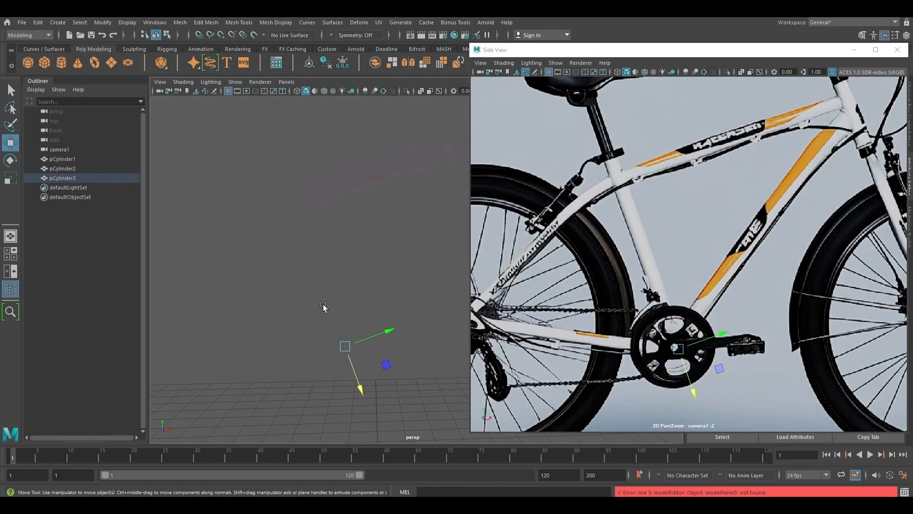
pyautogui.press('q')
pyautogui.moveTo(313, 247); pyautogui.dragTo(358, 233, button='right')
pyautogui.click(346, 306)
pyautogui.scroll(-3, 346, 306)
pyautogui.keyDown('alt'); pyautogui.moveTo(346, 305); pyautogui.dragTo(263, 239); pyautogui.keyUp('alt')
pyautogui.press('h')
pyautogui.press('h')
pyautogui.press('h')
pyautogui.press('h')
pyautogui.scroll(3, 263, 239)
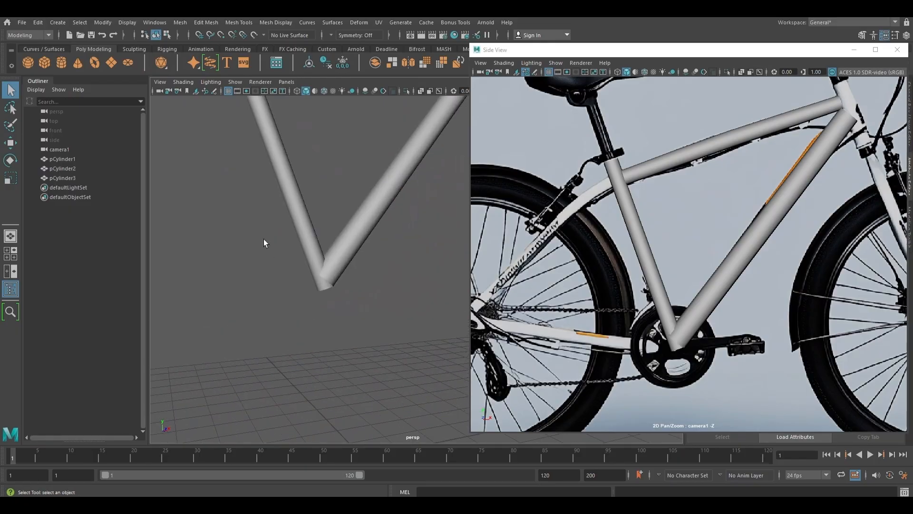
# - Scale the down tube cylinder down slightly and uniformly to match the reference tube's thickness
pyautogui.click(376, 224)
pyautogui.keyDown('alt'); pyautogui.moveTo(380, 223); pyautogui.dragTo(361, 279, button='middle'); pyautogui.keyUp('alt')
pyautogui.scroll(4, 359, 278)
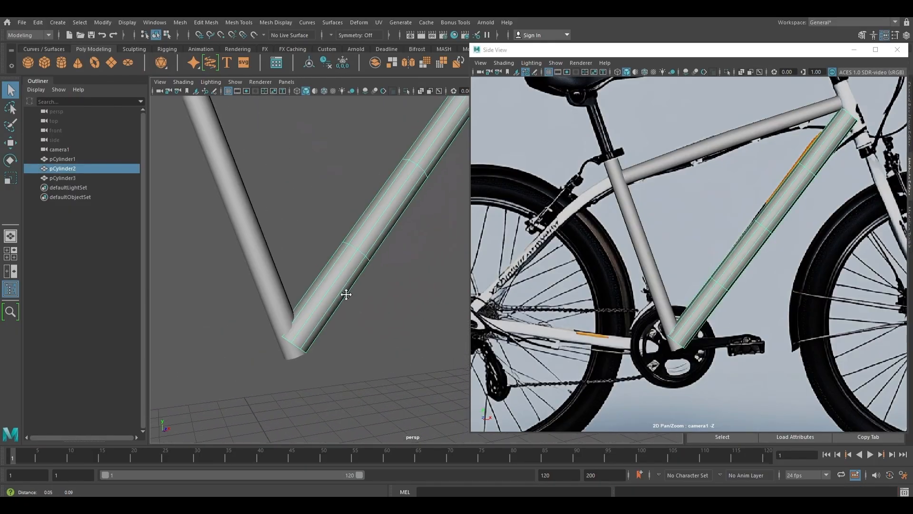
pyautogui.press('r')
pyautogui.moveTo(367, 220); pyautogui.dragTo(362, 217)
pyautogui.press('h')
pyautogui.press('h')
pyautogui.press('h')
pyautogui.press('h')
pyautogui.scroll(-3, 293, 298)
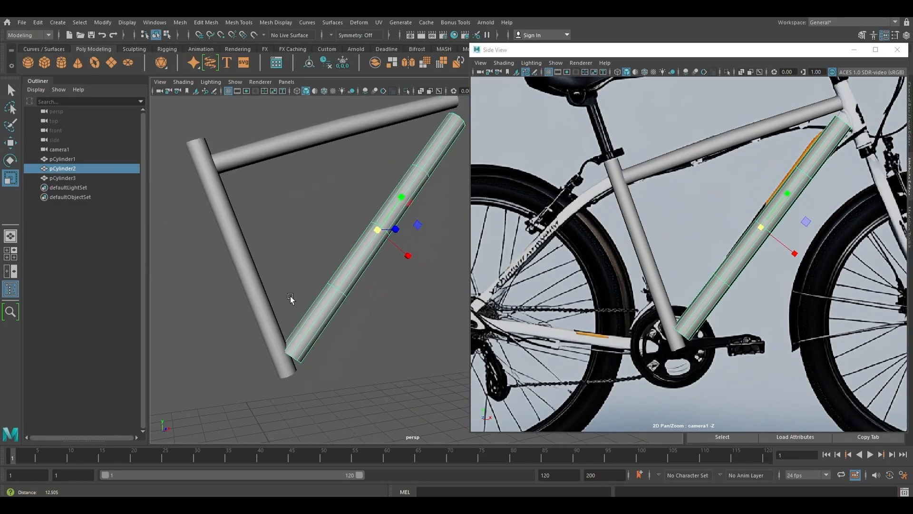
# - Move the down tube cylinder's upper vertex ring along the tube to the head tube junction in the reference
pyautogui.keyDown('alt'); pyautogui.moveTo(293, 298); pyautogui.dragTo(386, 241); pyautogui.keyUp('alt')
pyautogui.press('h')
pyautogui.press('h')
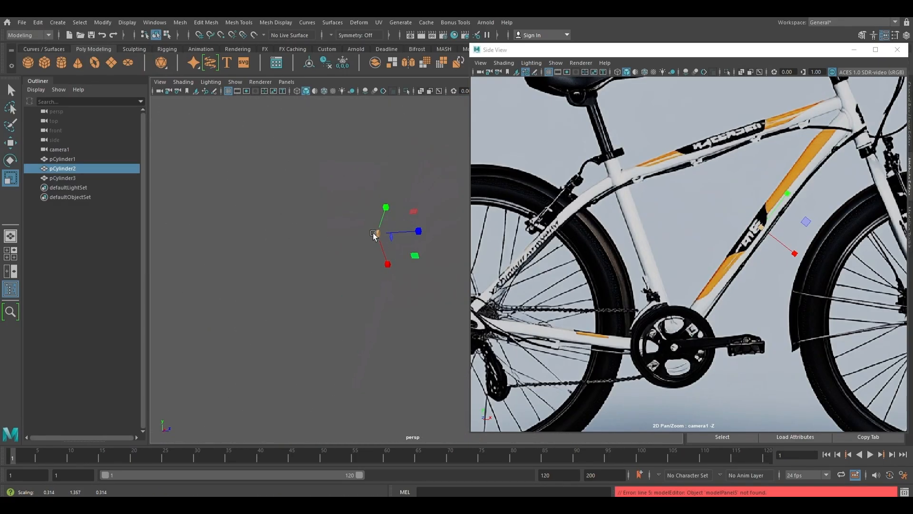
pyautogui.keyDown('alt'); pyautogui.moveTo(374, 233); pyautogui.dragTo(376, 249, button='middle'); pyautogui.keyUp('alt')
pyautogui.press('h')
pyautogui.press('h')
pyautogui.moveTo(376, 249); pyautogui.dragTo(300, 200)
pyautogui.moveTo(386, 181); pyautogui.dragTo(391, 176)
pyautogui.press('h')
pyautogui.press('h')
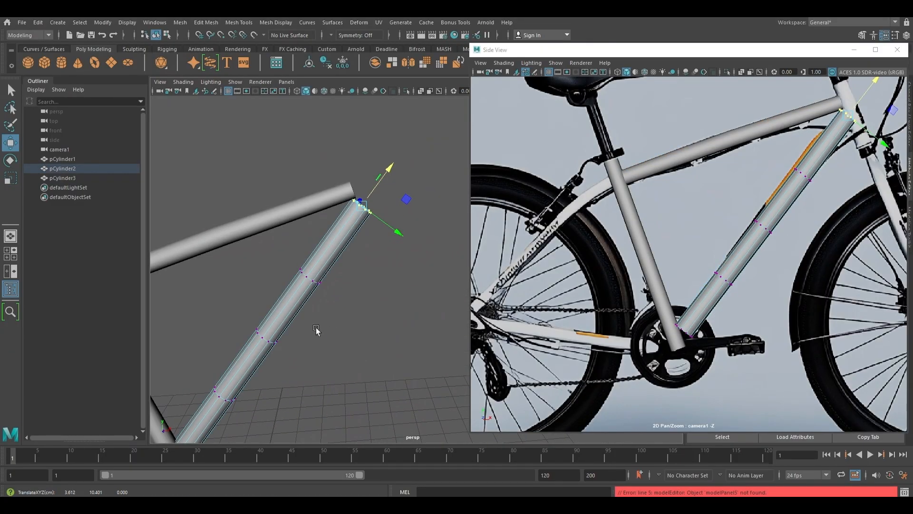
# - Move the down tube cylinder's lower vertex ring to the crank centre, return to object selection and compare the frame with the reference
pyautogui.scroll(-4, 315, 326)
pyautogui.keyDown('alt'); pyautogui.moveTo(315, 327); pyautogui.dragTo(379, 299, button='middle'); pyautogui.keyUp('alt')
pyautogui.press('q')
pyautogui.click(379, 298)
pyautogui.click(392, 236)
pyautogui.scroll(3, 312, 231)
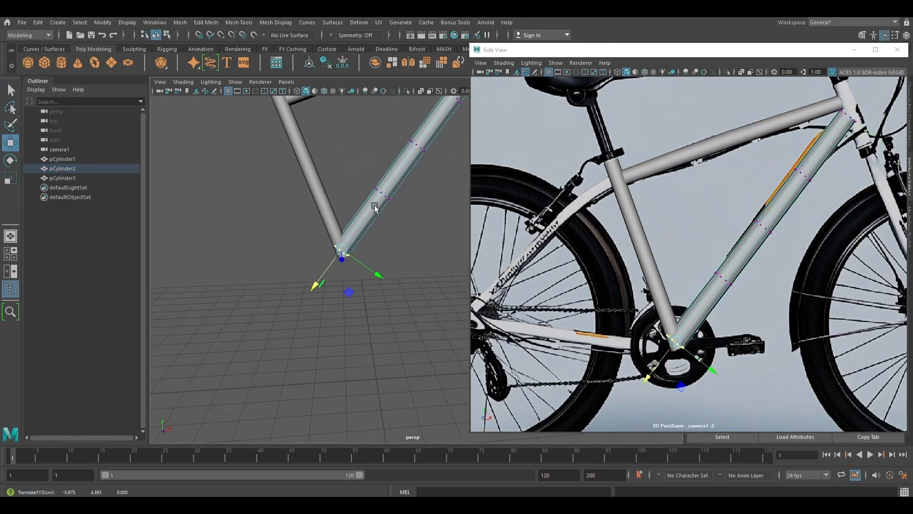
pyautogui.moveTo(375, 208); pyautogui.dragTo(404, 183, button='right')
pyautogui.click(341, 353)
pyautogui.scroll(-5, 340, 352)
pyautogui.moveTo(799, 268); pyautogui.dragTo(744, 269, button='right')
pyautogui.moveTo(744, 269); pyautogui.dragTo(708, 271, button='middle')
pyautogui.press('h')
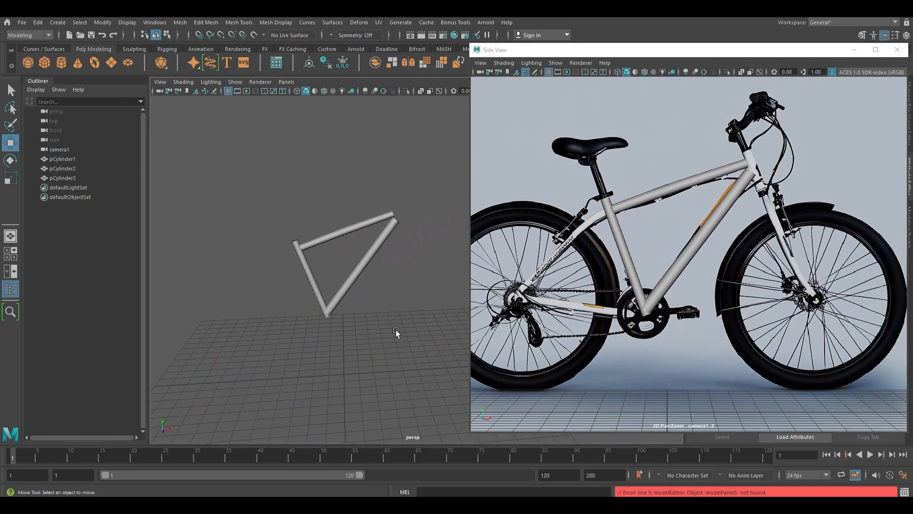
# - Duplicate the seat tube cylinder and move the copy forward over the head tube in the reference
pyautogui.scroll(6, 395, 330)
pyautogui.scroll(-1, 333, 333)
pyautogui.keyDown('alt'); pyautogui.moveTo(370, 338); pyautogui.dragTo(331, 346, button='middle'); pyautogui.keyUp('alt')
pyautogui.click(260, 324)
pyautogui.scroll(-2, 295, 333)
pyautogui.hotkey('ctrl', 'd')
pyautogui.moveTo(304, 275); pyautogui.dragTo(463, 215)
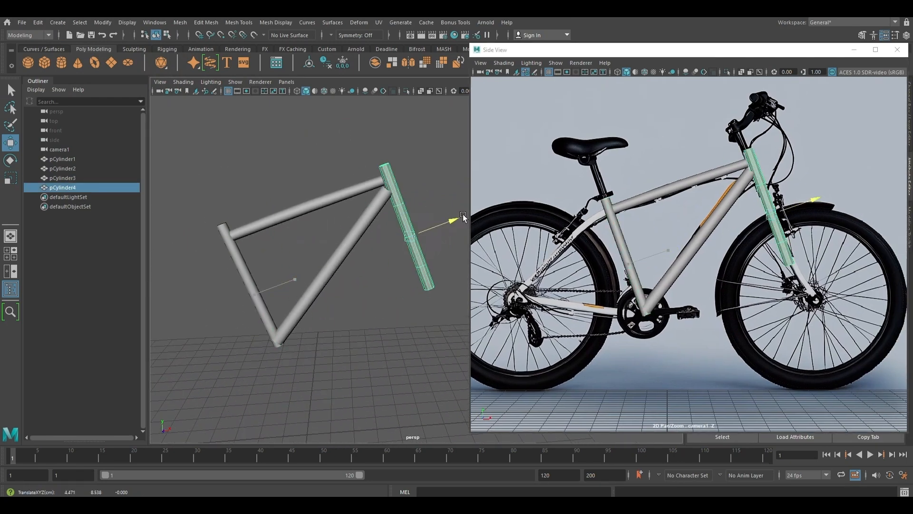
pyautogui.press('h')
pyautogui.press('h')
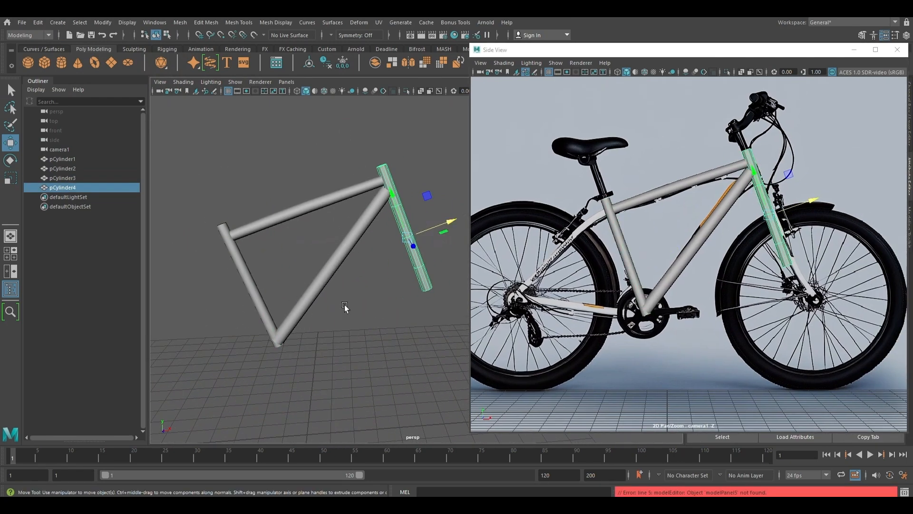
pyautogui.scroll(5, 336, 267)
pyautogui.keyDown('alt'); pyautogui.moveTo(338, 212); pyautogui.dragTo(319, 263, button='middle'); pyautogui.keyUp('alt')
pyautogui.press('h')
pyautogui.press('h')
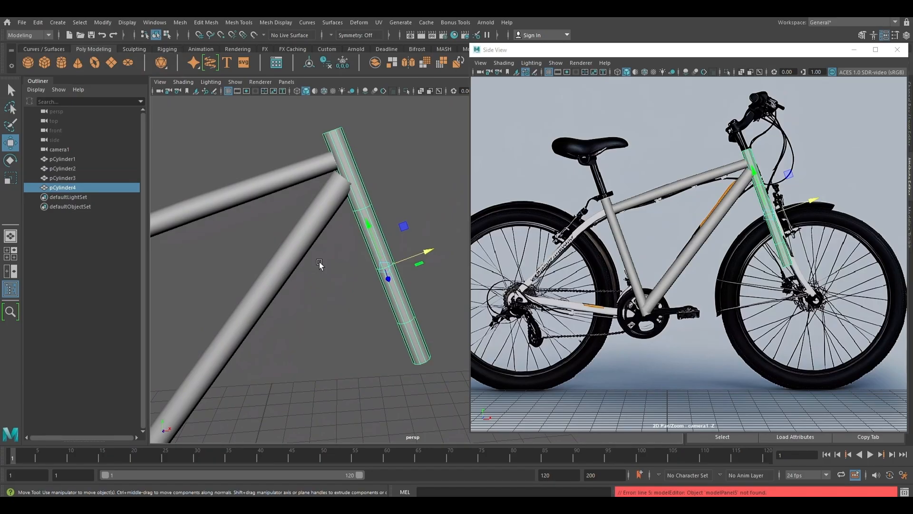
pyautogui.press('h')
pyautogui.press('h')
# - Delete the intermediate edge loops from the head tube cylinder
pyautogui.click(362, 294)
pyautogui.scroll(3, 393, 320)
pyautogui.click(394, 320)
pyautogui.moveTo(394, 320); pyautogui.dragTo(352, 195, button='right')
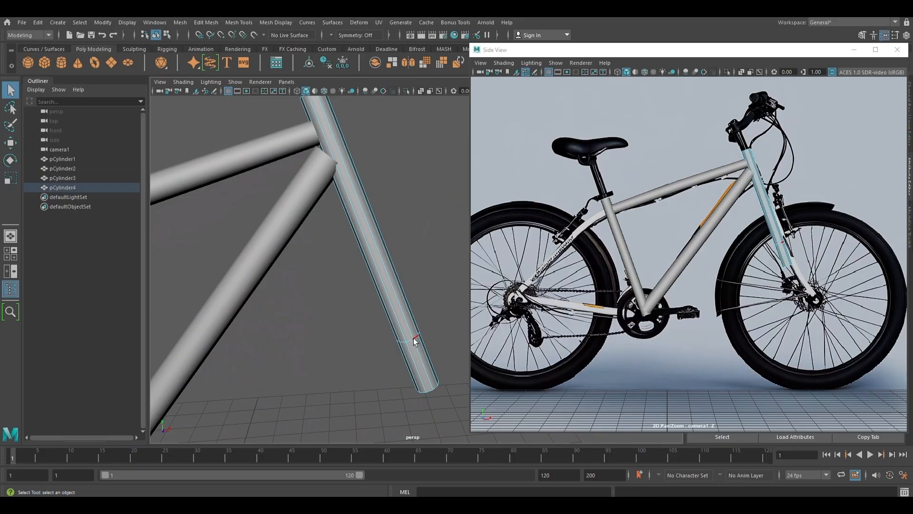
pyautogui.keyDown('shift'); pyautogui.moveTo(414, 341); pyautogui.dragTo(412, 352, button='right'); pyautogui.keyUp('shift')
pyautogui.scroll(-2, 412, 352)
# - Try to shorten the head tube cylinder by moving its lower vertex ring up along the tube, and undo the move
pyautogui.press('F8')
pyautogui.press('F9')
pyautogui.press('w')
pyautogui.keyDown('alt'); pyautogui.moveTo(402, 339); pyautogui.dragTo(398, 328, button='middle'); pyautogui.keyUp('alt')
pyautogui.scroll(-2, 406, 375)
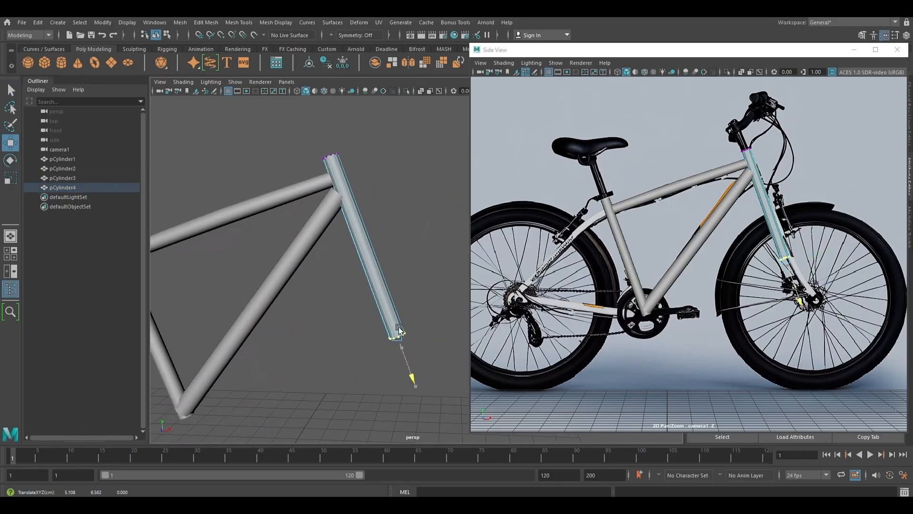
pyautogui.hotkey('ctrl', 'z')
# - Return to object selection and scale the head tube cylinder along its length to about 0.384
pyautogui.keyDown('ctrl'); pyautogui.keyDown('shift'); pyautogui.moveTo(411, 243); pyautogui.dragTo(372, 222, button='right'); pyautogui.keyUp('shift'); pyautogui.keyUp('ctrl')
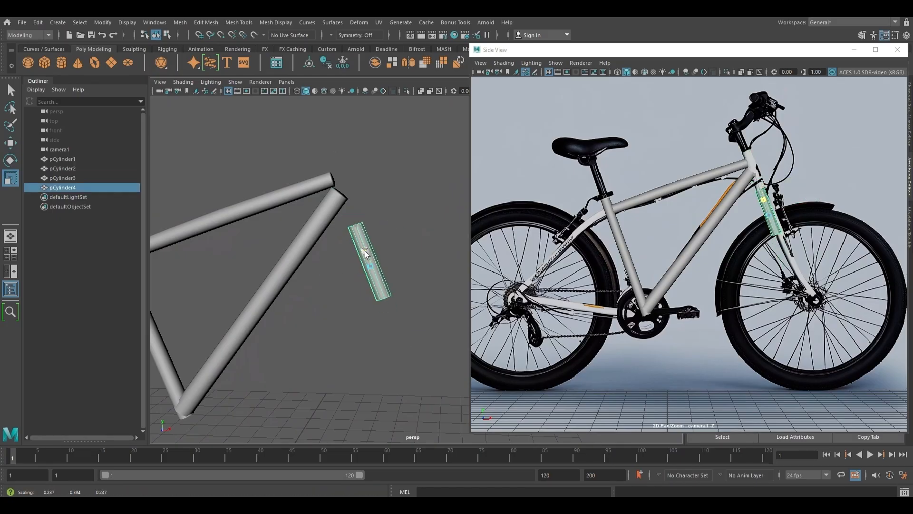
pyautogui.keyDown('alt'); pyautogui.moveTo(420, 272); pyautogui.dragTo(367, 308); pyautogui.keyUp('alt')
pyautogui.scroll(-5, 367, 308)
pyautogui.scroll(6, 367, 333)
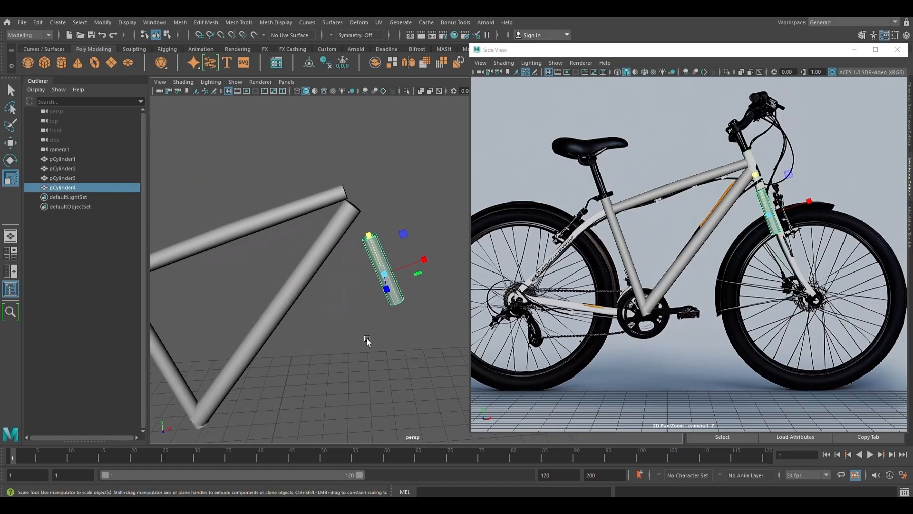
# - Slide the head tube cylinder up along its axis onto the head tube in the reference
pyautogui.moveTo(794, 306); pyautogui.dragTo(720, 335, button='right')
pyautogui.press('w')
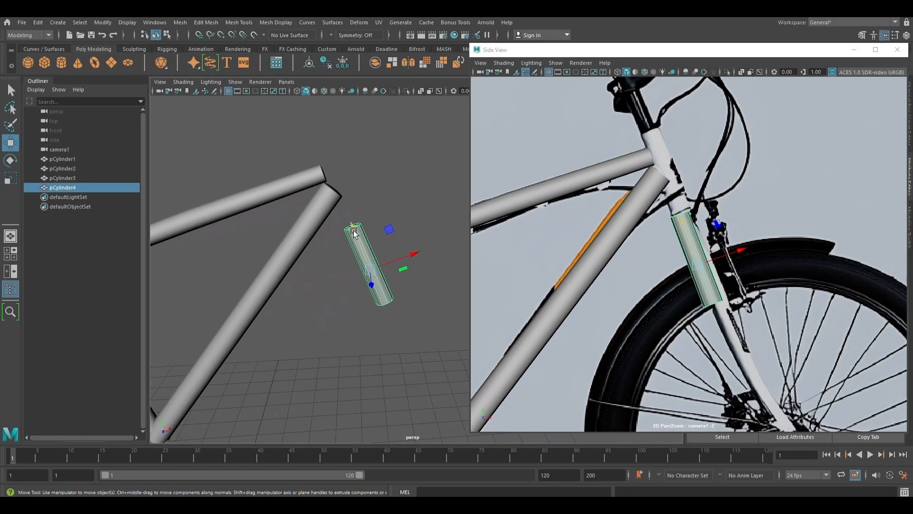
pyautogui.moveTo(325, 155); pyautogui.dragTo(324, 152)
pyautogui.keyDown('alt'); pyautogui.moveTo(338, 207); pyautogui.dragTo(347, 248, button='middle'); pyautogui.keyUp('alt')
pyautogui.moveTo(348, 248)
pyautogui.keyDown('alt'); pyautogui.mouseDown()
pyautogui.moveTo(432, 249)
pyautogui.moveTo(341, 248)
pyautogui.mouseUp(); pyautogui.keyUp('alt')
pyautogui.keyDown('alt'); pyautogui.moveTo(341, 248); pyautogui.dragTo(336, 223, button='middle'); pyautogui.keyUp('alt')
# - Fine-tune the head tube cylinder's length and position to match the reference, then clear the selection
pyautogui.press('r')
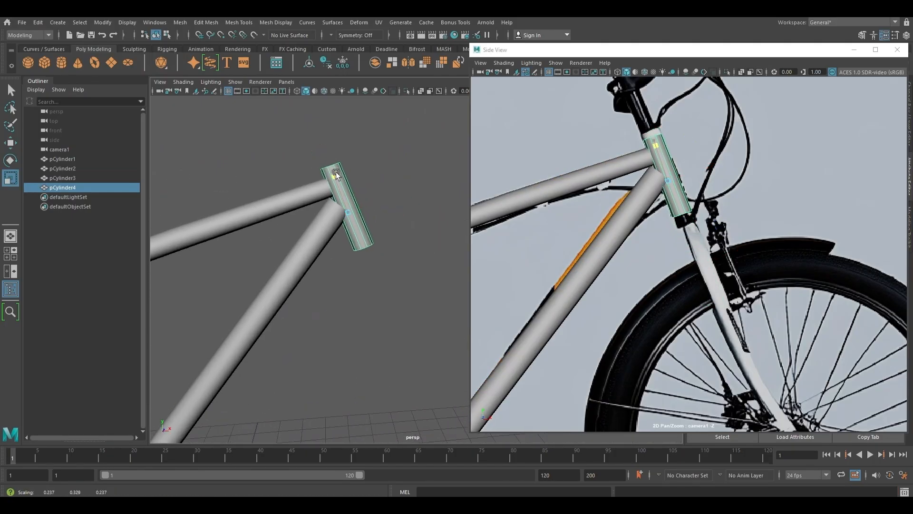
pyautogui.press('w')
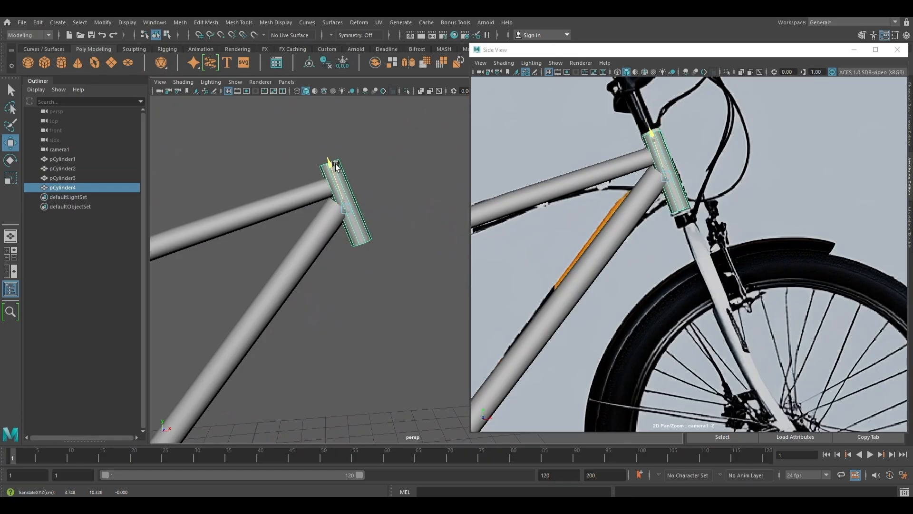
pyautogui.press('r')
pyautogui.keyDown('alt'); pyautogui.moveTo(327, 167); pyautogui.dragTo(371, 324); pyautogui.keyUp('alt')
pyautogui.click(399, 291)
pyautogui.scroll(-3, 401, 309)
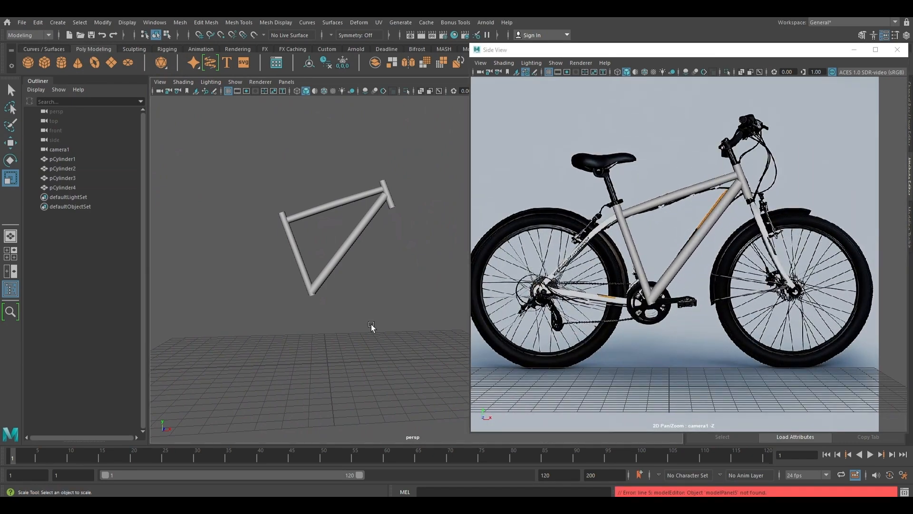
pyautogui.keyDown('alt'); pyautogui.moveTo(372, 324); pyautogui.dragTo(408, 270); pyautogui.keyUp('alt')
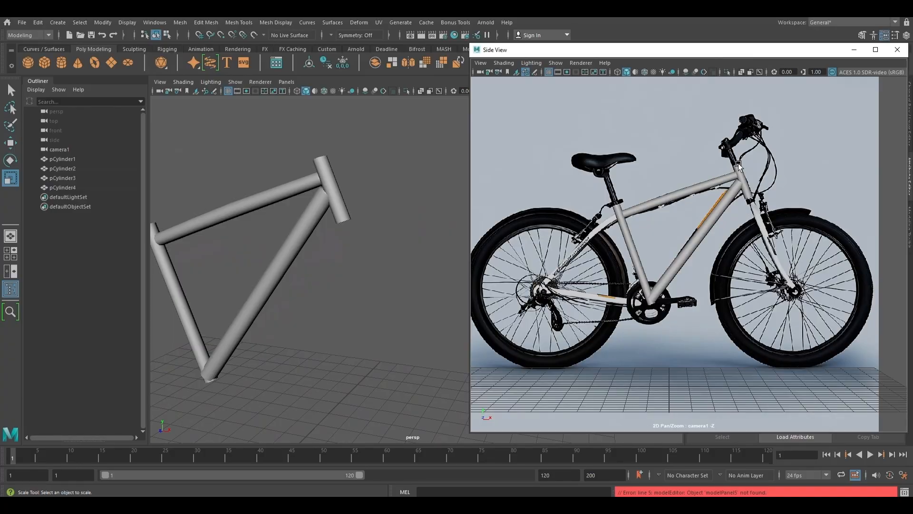
# - Scale the down tube cylinder narrower in its Z direction to give it a slightly oval cross-section
pyautogui.scroll(5, 739, 164)
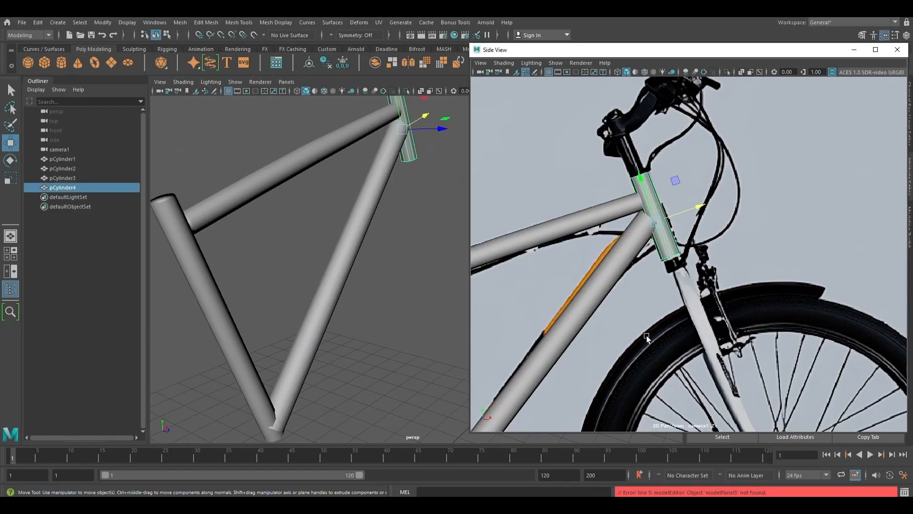
pyautogui.scroll(-3, 641, 266)
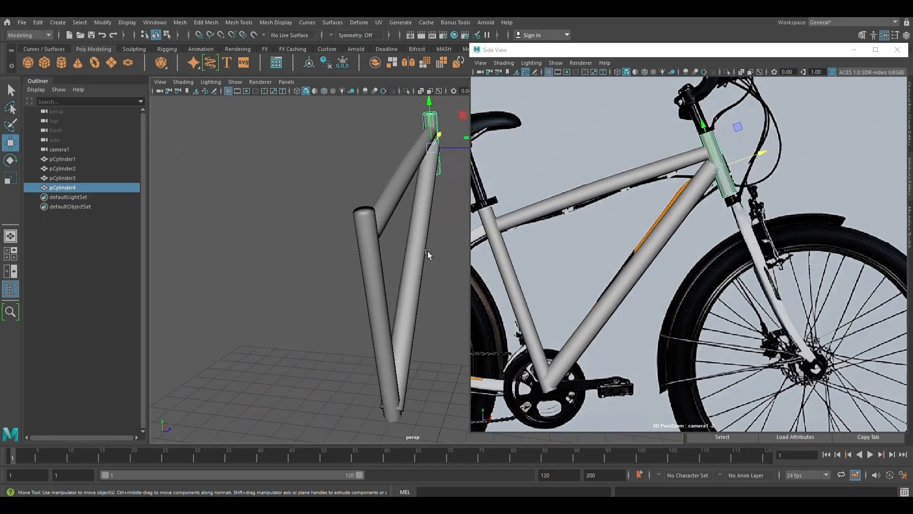
pyautogui.click(383, 264)
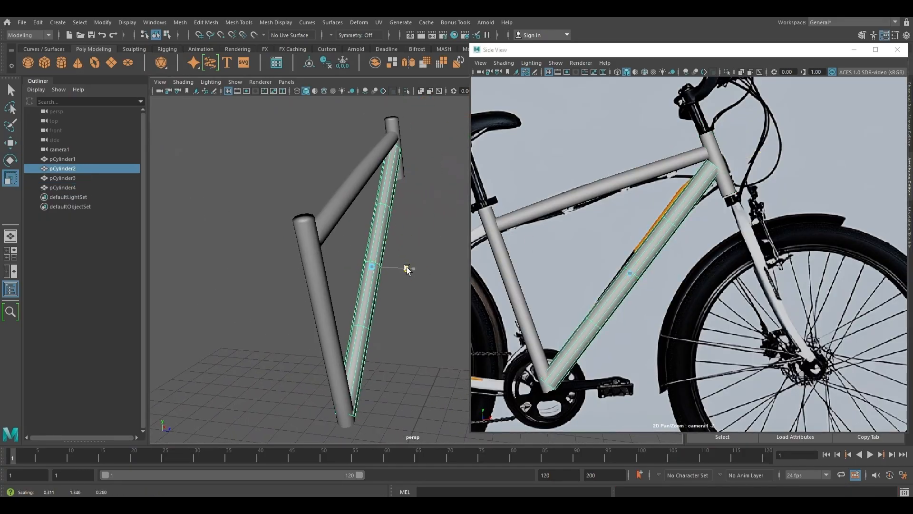
pyautogui.keyDown('alt'); pyautogui.moveTo(406, 268); pyautogui.dragTo(412, 214); pyautogui.keyUp('alt')
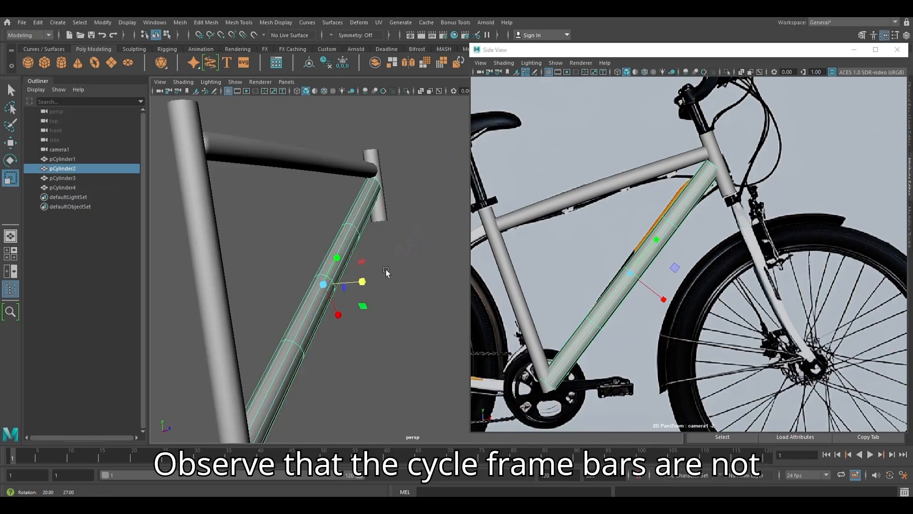
pyautogui.keyDown('alt'); pyautogui.moveTo(387, 271); pyautogui.dragTo(363, 322); pyautogui.keyUp('alt')
pyautogui.keyDown('alt'); pyautogui.moveTo(399, 278); pyautogui.dragTo(401, 176); pyautogui.keyUp('alt')
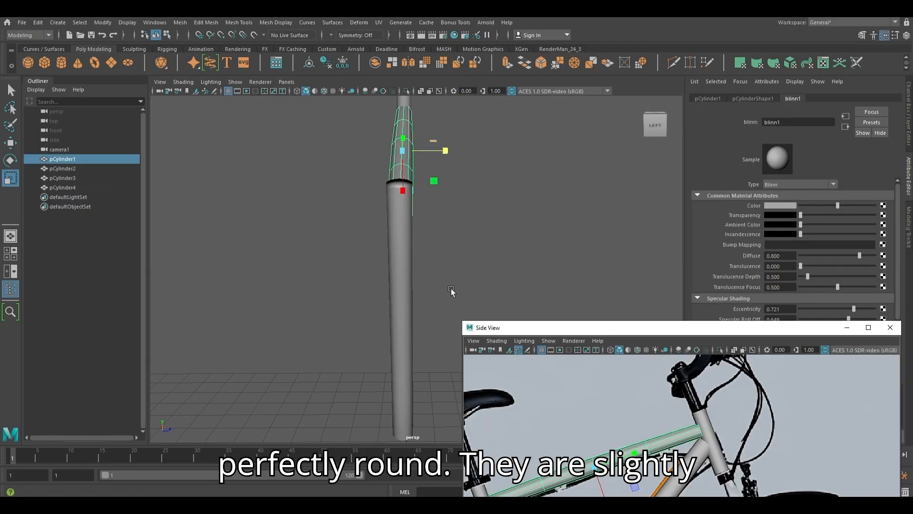
# - Show the down tube cylinder's transform values and adjust its Z scale to about 0.26
pyautogui.click(360, 174)
pyautogui.hotkey('ctrl', 'a')
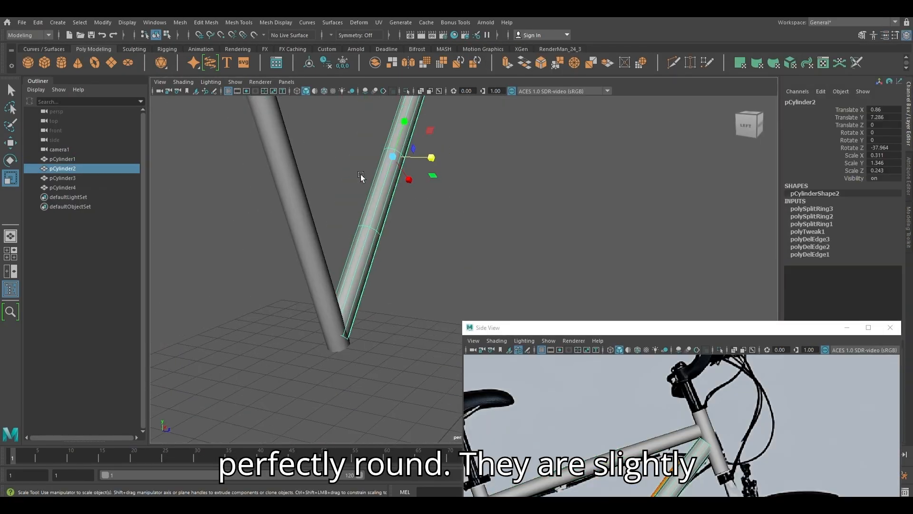
pyautogui.keyDown('alt'); pyautogui.moveTo(360, 174); pyautogui.dragTo(419, 233); pyautogui.keyUp('alt')
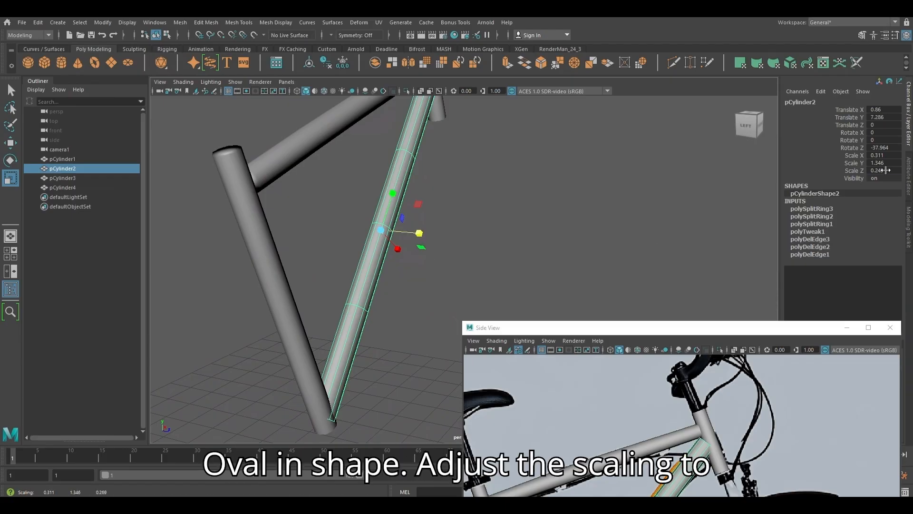
# - Set the top tube cylinder's Scale Z to 0.232
pyautogui.click(361, 109)
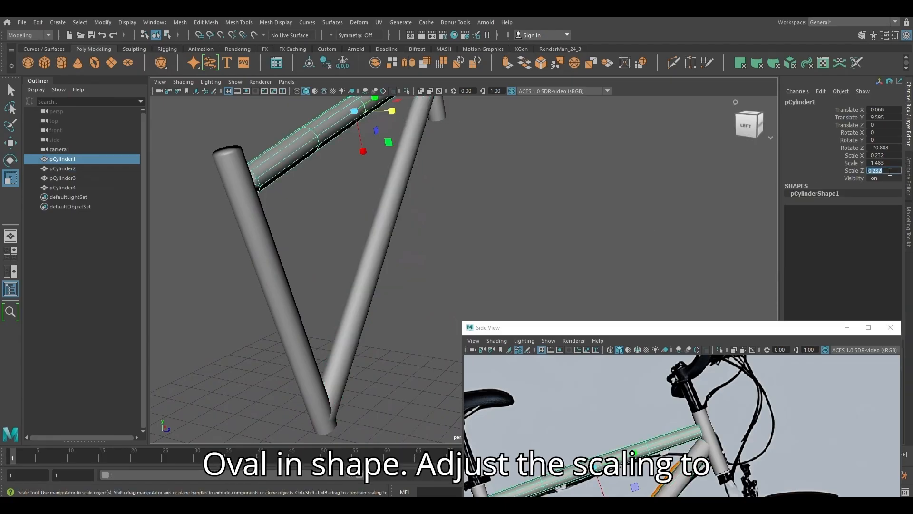
pyautogui.write('0.232')
pyautogui.press('Return')
# - In a wireframe top view, scale the top tube cylinder in Z to 0.22
pyautogui.press('space')
pyautogui.moveTo(553, 209); pyautogui.dragTo(471, 169)
pyautogui.scroll(3, 528, 304)
pyautogui.keyDown('alt'); pyautogui.moveTo(528, 304); pyautogui.dragTo(522, 280, button='middle'); pyautogui.keyUp('alt')
pyautogui.press('4')
pyautogui.scroll(3, 512, 258)
pyautogui.moveTo(413, 244); pyautogui.dragTo(413, 241)
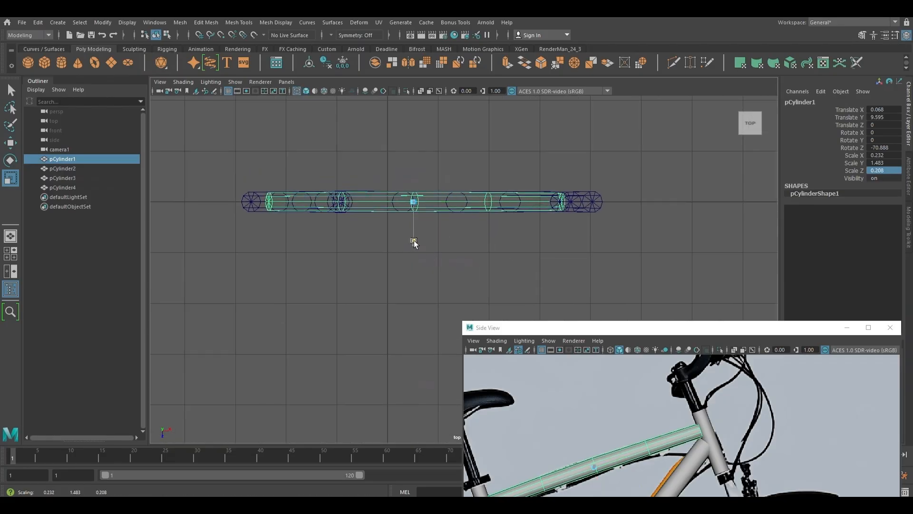
pyautogui.keyDown('alt'); pyautogui.moveTo(483, 260); pyautogui.dragTo(490, 290, button='middle'); pyautogui.keyUp('alt')
pyautogui.scroll(5, 490, 289)
pyautogui.moveTo(362, 223); pyautogui.dragTo(362, 227)
# - Return to the shaded perspective view, inspect the tube widths and clear the selection
pyautogui.press('space')
pyautogui.moveTo(430, 238); pyautogui.dragTo(431, 200)
pyautogui.scroll(-2, 338, 182)
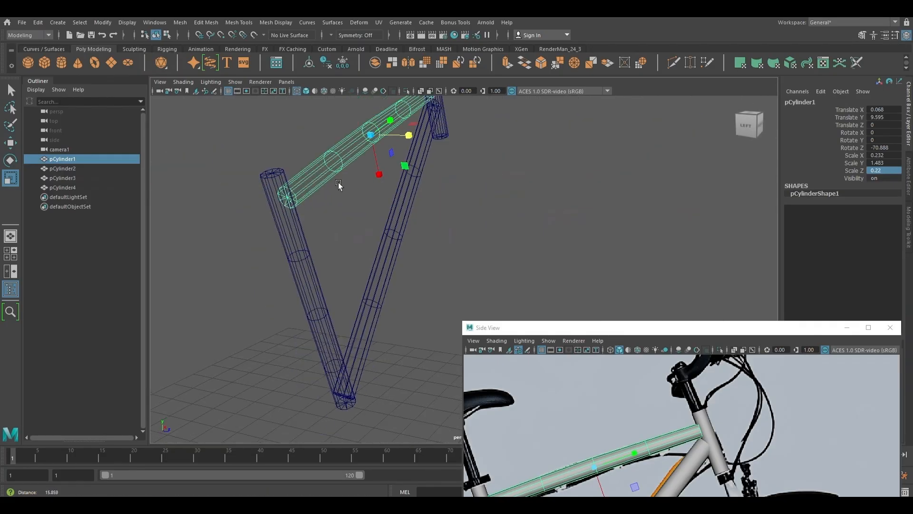
pyautogui.press('5')
pyautogui.moveTo(481, 166)
pyautogui.keyDown('alt'); pyautogui.mouseDown()
pyautogui.moveTo(422, 159)
pyautogui.moveTo(477, 153)
pyautogui.moveTo(433, 164)
pyautogui.mouseUp(); pyautogui.keyUp('alt')
pyautogui.scroll(1, 422, 158)
pyautogui.click(435, 177)
pyautogui.scroll(-2, 485, 200)
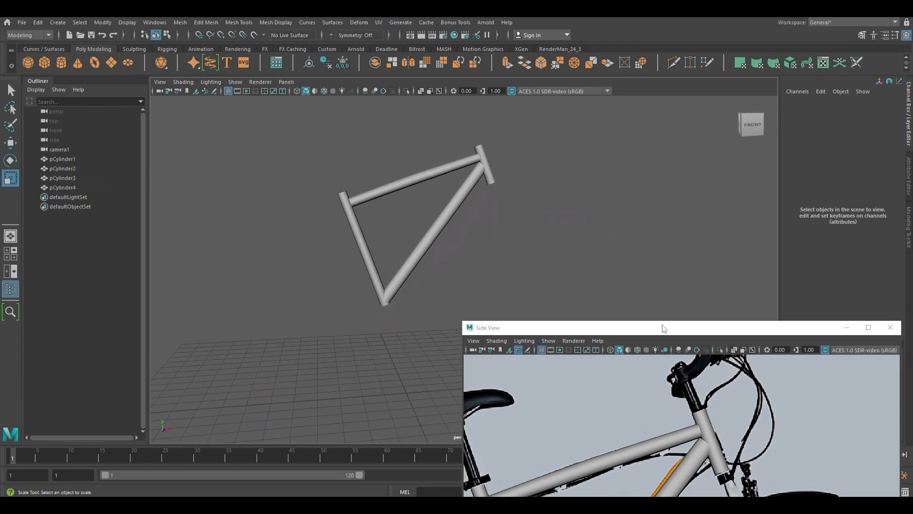
# - Move the Side View window up to expose the frame reference and bring the head tube joint closer in the perspective view
pyautogui.moveTo(665, 328); pyautogui.dragTo(692, 109)
pyautogui.keyDown('alt'); pyautogui.moveTo(400, 292); pyautogui.dragTo(379, 295); pyautogui.keyUp('alt')
pyautogui.hotkey('alt', 'h')
pyautogui.hotkey('ctrl', 'z')
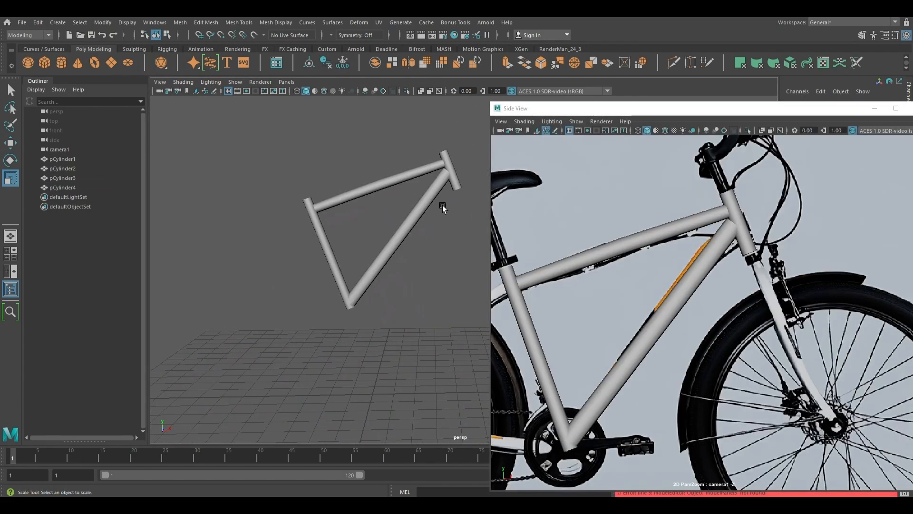
pyautogui.keyDown('alt'); pyautogui.moveTo(432, 204); pyautogui.dragTo(411, 330, button='middle'); pyautogui.keyUp('alt')
pyautogui.scroll(5, 411, 329)
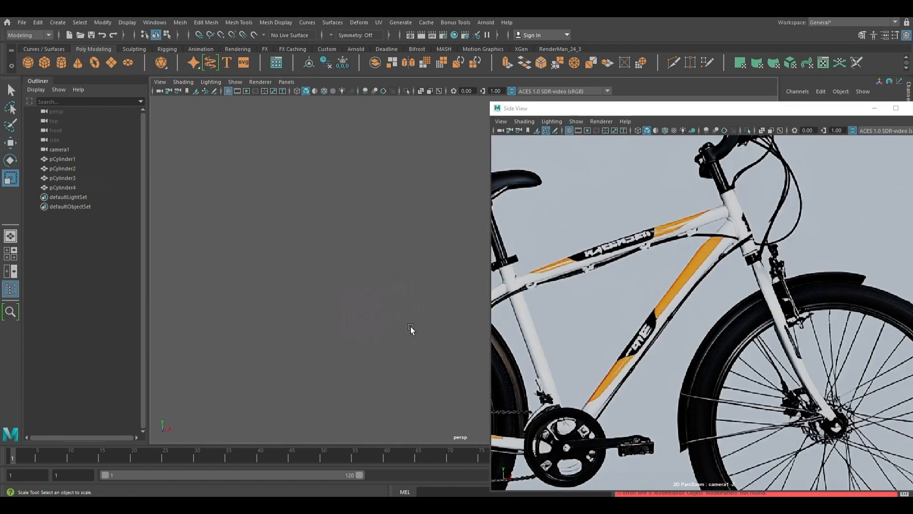
# - Toggle the cylinders' visibility to compare the head tube and down tube joint with the reference
pyautogui.hotkey('alt', 'h')
pyautogui.click(332, 249)
pyautogui.keyDown('alt'); pyautogui.moveTo(312, 251); pyautogui.dragTo(381, 274, button='middle'); pyautogui.keyUp('alt')
pyautogui.hotkey('alt', 'h')
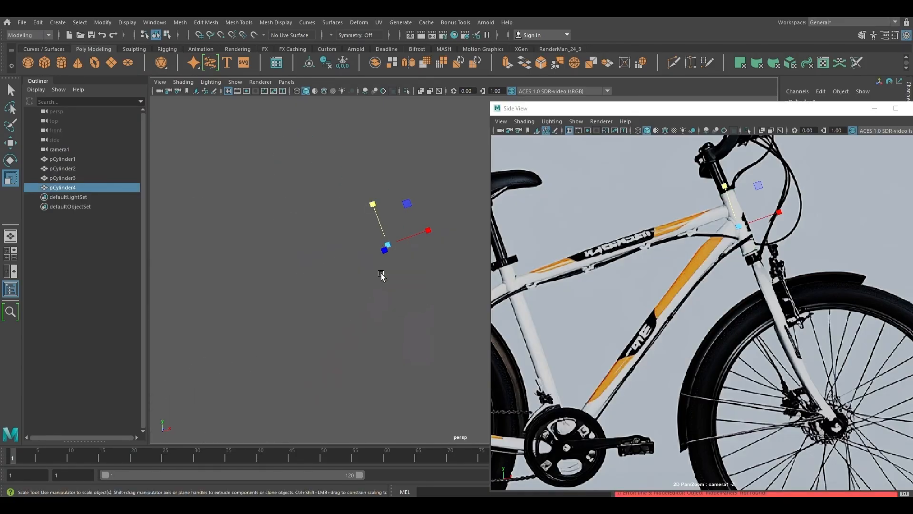
pyautogui.hotkey('alt', 'h')
pyautogui.click(355, 273)
pyautogui.hotkey('alt', 'h')
pyautogui.hotkey('alt', 'h')
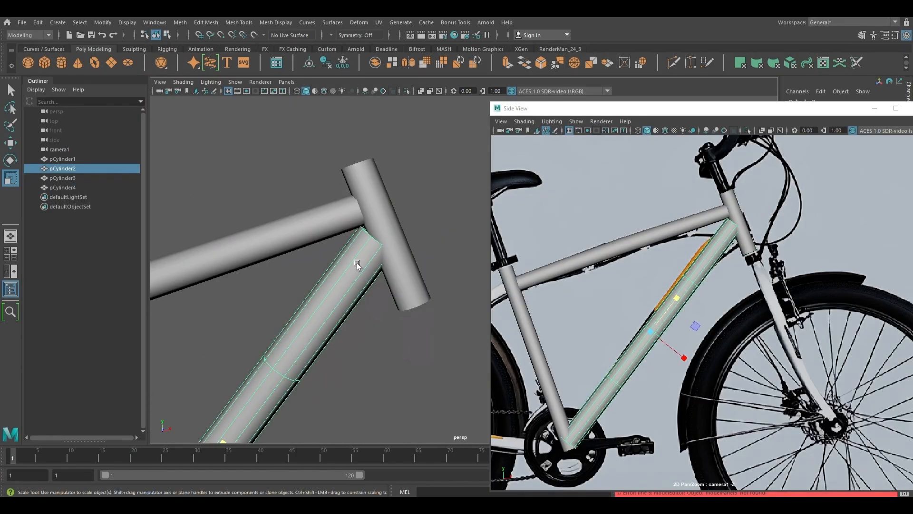
# - Duplicate the seat tube cylinder, slide the copy up to the seat clamp and shorten it to a length scale of about 0.244
pyautogui.click(381, 212)
pyautogui.press('w')
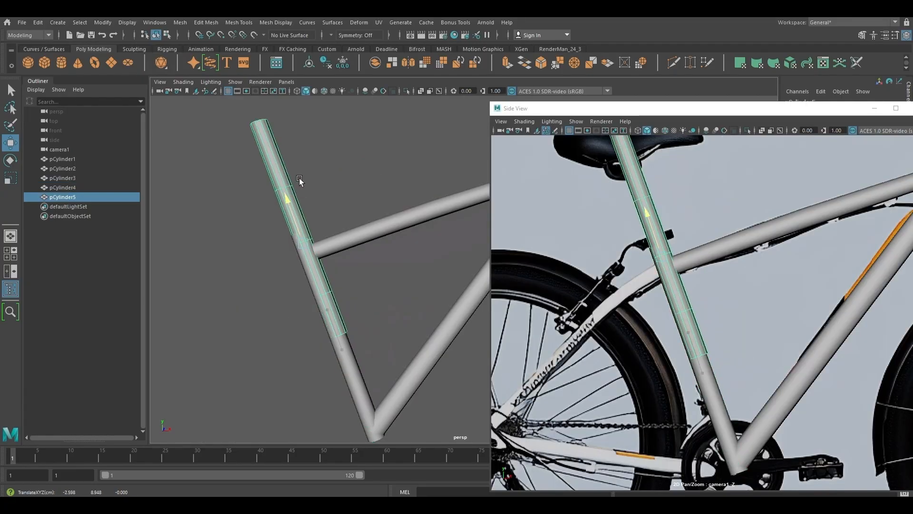
pyautogui.moveTo(299, 178); pyautogui.dragTo(292, 214)
pyautogui.press('r')
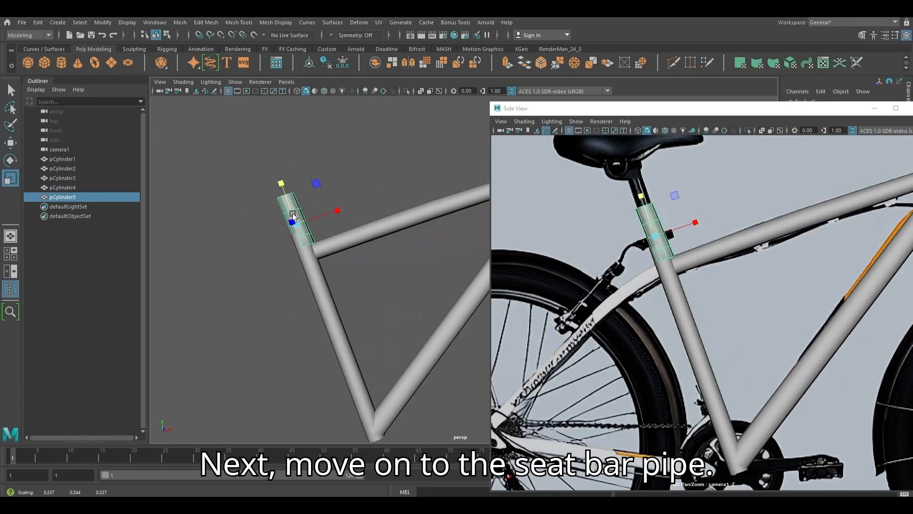
# - Delete the intermediate edge loops from the short seat clamp cylinder
pyautogui.scroll(5, 293, 235)
pyautogui.keyDown('alt'); pyautogui.moveTo(293, 236); pyautogui.dragTo(373, 288, button='middle'); pyautogui.keyUp('alt')
pyautogui.press('q')
pyautogui.moveTo(374, 285); pyautogui.dragTo(309, 202, button='right')
pyautogui.doubleClick(365, 216)
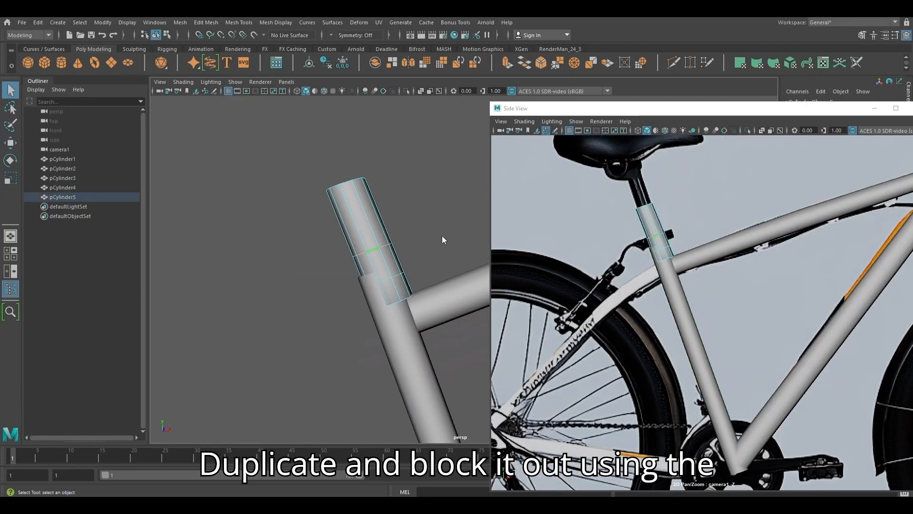
pyautogui.keyDown('shift'); pyautogui.click(387, 278); pyautogui.keyUp('shift')
pyautogui.keyDown('ctrl'); pyautogui.moveTo(387, 279); pyautogui.dragTo(438, 292, button='right'); pyautogui.keyUp('ctrl')
# - Select the end vertices of the short seat clamp cylinder and adjust them with the Scale tool
pyautogui.scroll(-5, 326, 252)
pyautogui.keyDown('alt'); pyautogui.moveTo(326, 252); pyautogui.dragTo(347, 230); pyautogui.keyUp('alt')
pyautogui.scroll(3, 347, 231)
pyautogui.moveTo(337, 248); pyautogui.dragTo(310, 231, button='right')
pyautogui.moveTo(286, 175); pyautogui.dragTo(362, 225)
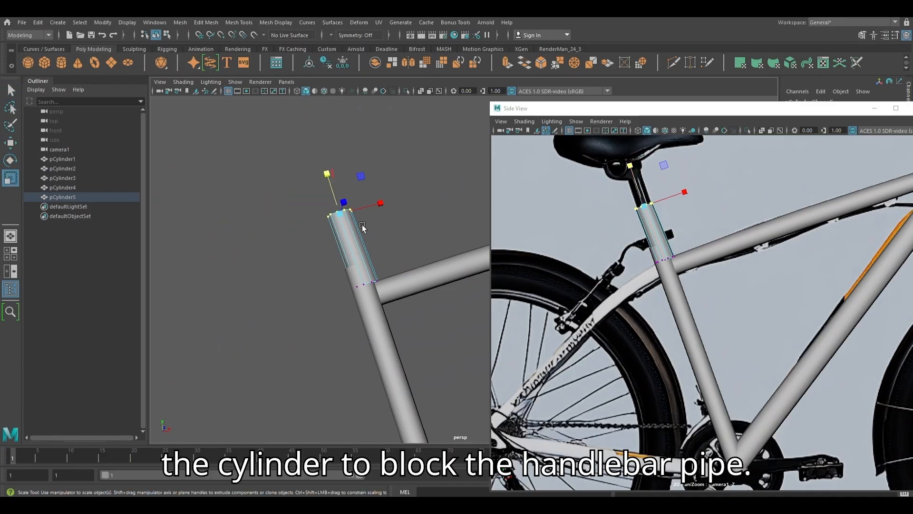
pyautogui.moveTo(336, 268); pyautogui.dragTo(391, 299)
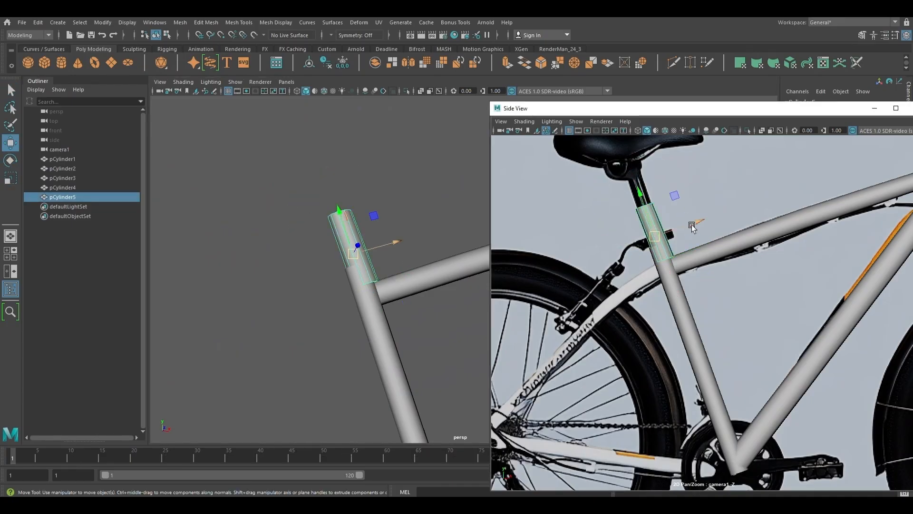
# - Rotate the short cylinder about 16.6 degrees, thin it to a scale of about 0.185 and align it with the reference seat post
pyautogui.keyDown('alt'); pyautogui.moveTo(376, 266); pyautogui.dragTo(477, 257); pyautogui.keyUp('alt')
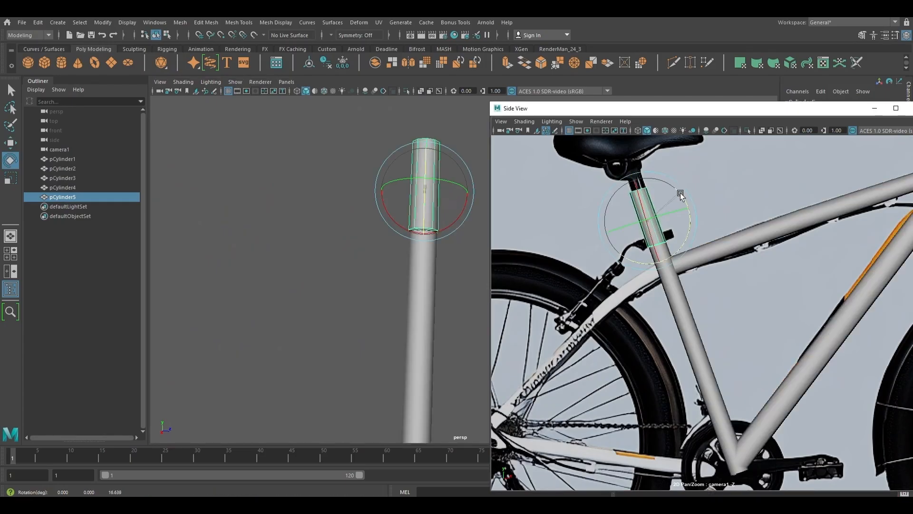
pyautogui.press('w')
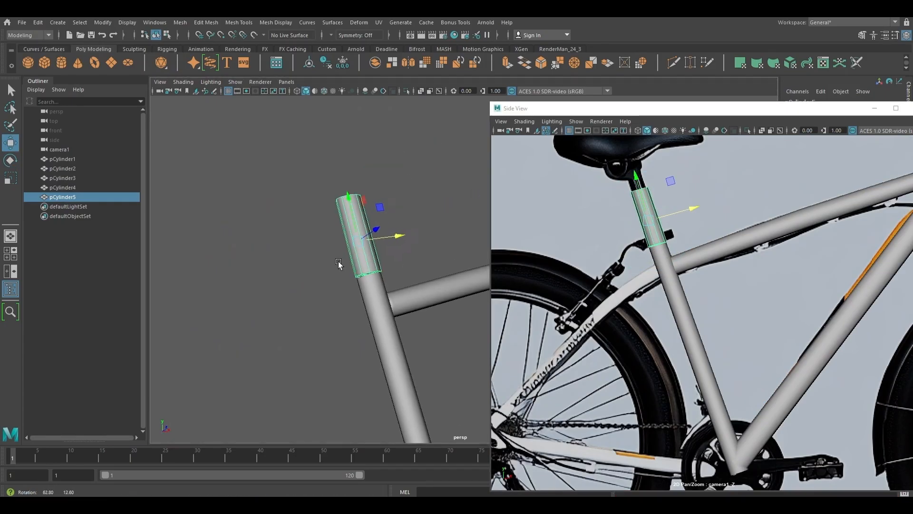
pyautogui.press('q')
pyautogui.press('w')
pyautogui.moveTo(659, 200); pyautogui.dragTo(626, 150)
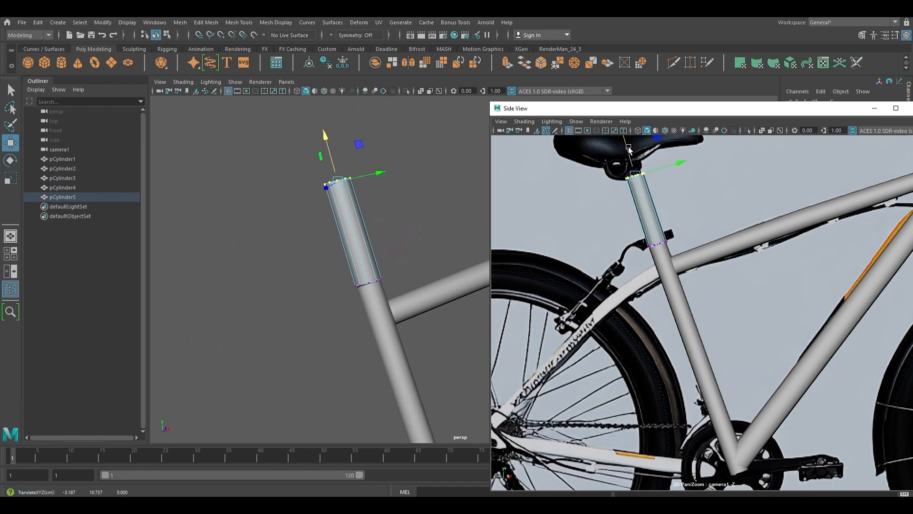
pyautogui.press('q')
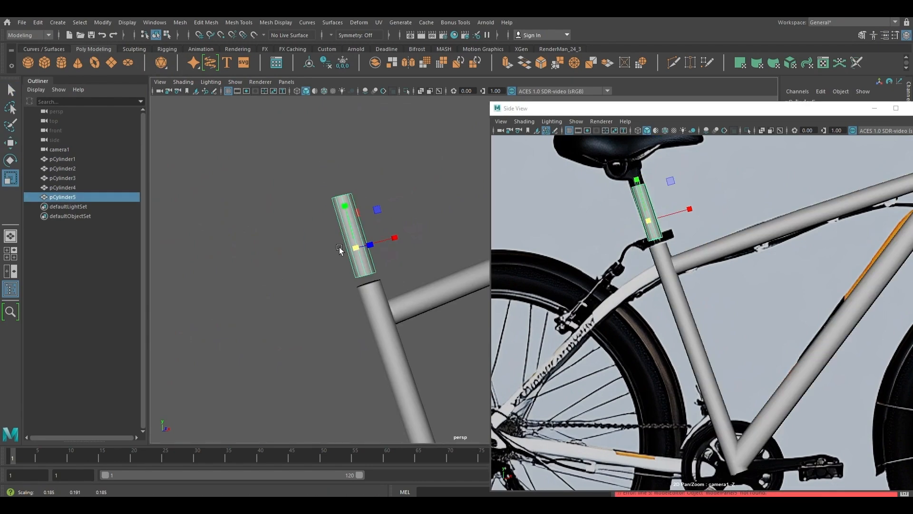
pyautogui.press('w')
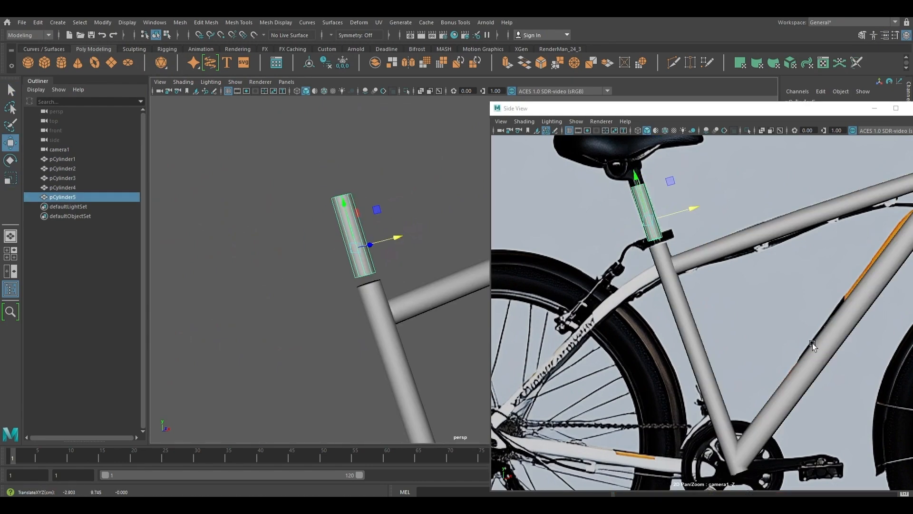
# - Extend the top vertices of the seat post cylinder up to the clamp beneath the saddle
pyautogui.keyDown('alt'); pyautogui.moveTo(816, 347); pyautogui.dragTo(701, 336, button='right'); pyautogui.keyUp('alt')
pyautogui.keyDown('alt'); pyautogui.moveTo(428, 324); pyautogui.dragTo(371, 316, button='right'); pyautogui.keyUp('alt')
pyautogui.keyDown('alt'); pyautogui.moveTo(371, 316); pyautogui.dragTo(404, 323, button='middle'); pyautogui.keyUp('alt')
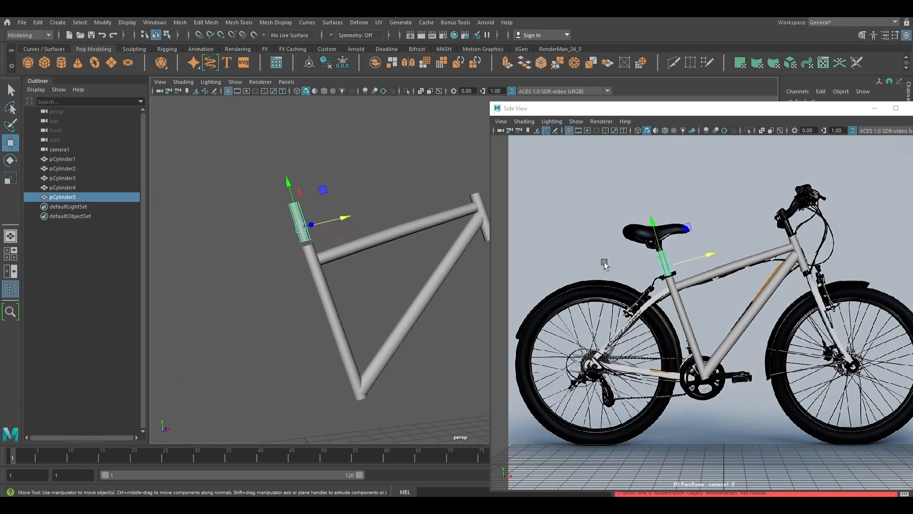
pyautogui.keyDown('alt'); pyautogui.moveTo(681, 256); pyautogui.dragTo(790, 260, button='right'); pyautogui.keyUp('alt')
pyautogui.keyDown('alt'); pyautogui.moveTo(170, 196); pyautogui.dragTo(265, 237, button='middle'); pyautogui.keyUp('alt')
pyautogui.press('q')
pyautogui.moveTo(265, 237)
pyautogui.keyDown('alt'); pyautogui.mouseDown(button='right')
pyautogui.moveTo(308, 224)
pyautogui.moveTo(267, 223)
pyautogui.mouseUp(button='right'); pyautogui.keyUp('alt')
pyautogui.moveTo(274, 162); pyautogui.dragTo(340, 202)
pyautogui.press('w')
pyautogui.keyDown('alt'); pyautogui.moveTo(309, 148); pyautogui.dragTo(324, 184, button='middle'); pyautogui.keyUp('alt')
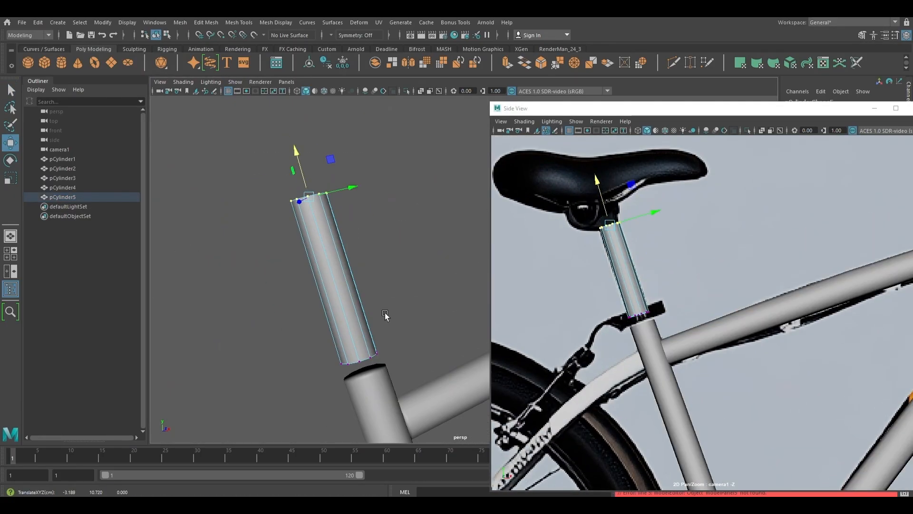
# - Extend the lower vertices of the seat post cylinder down into the seat tube and deselect it
pyautogui.hotkey('ctrl', 'z')
pyautogui.moveTo(366, 355); pyautogui.dragTo(337, 247)
pyautogui.press('q')
pyautogui.click(338, 248)
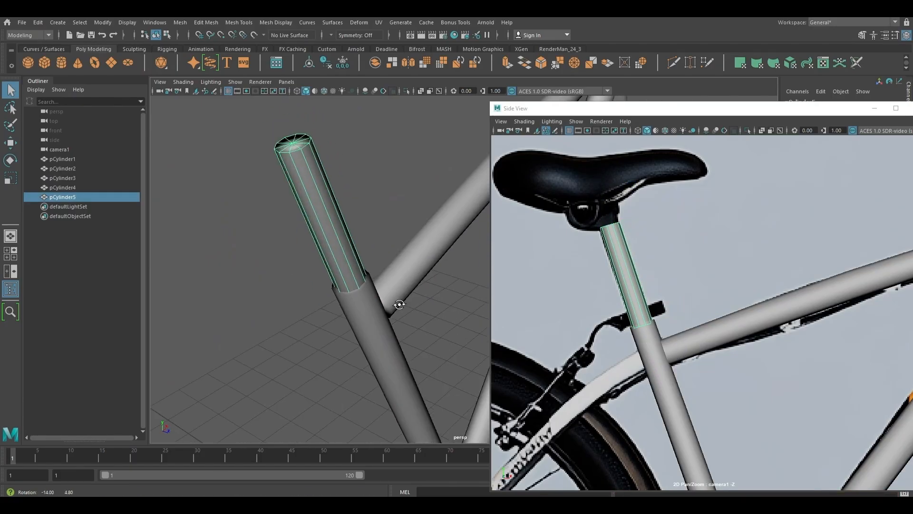
pyautogui.click(421, 336)
# - Reselect the seat post cylinder and rotate it about 17.2 degrees to follow the seat tube
pyautogui.hotkey('ctrl', 'z')
pyautogui.hotkey('ctrl', 'z')
pyautogui.hotkey('ctrl', 'z')
pyautogui.hotkey('ctrl', 'z')
pyautogui.hotkey('ctrl', 'z')
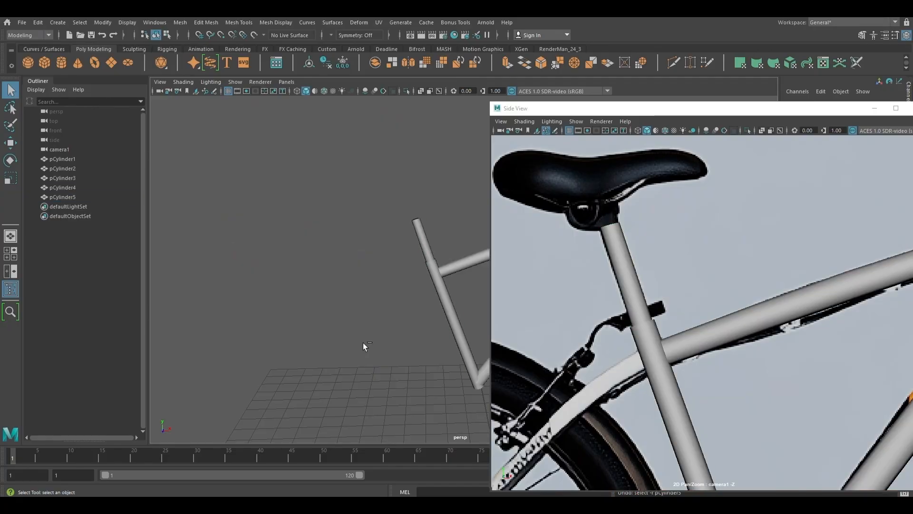
pyautogui.hotkey('ctrl', 'z')
pyautogui.hotkey('ctrl', 'z')
pyautogui.hotkey('ctrl', 'z')
pyautogui.hotkey('ctrl', 'z')
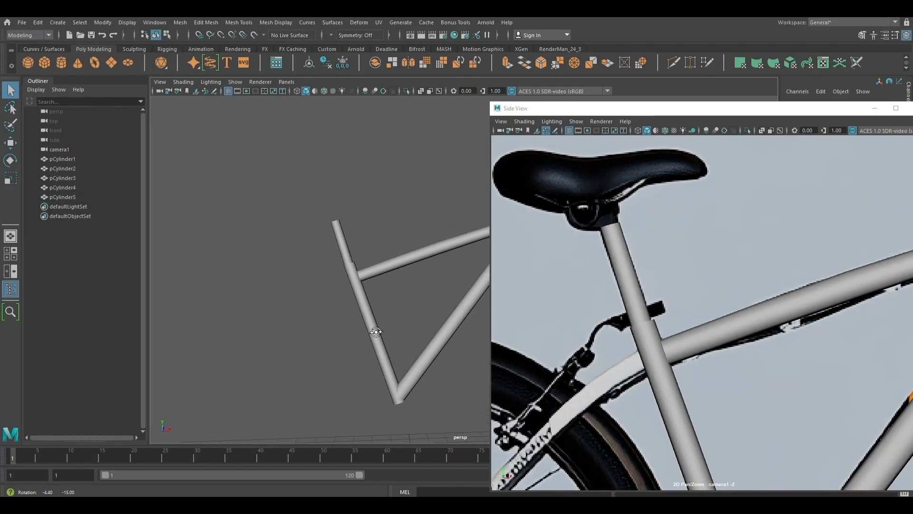
pyautogui.click(358, 265)
pyautogui.press('e')
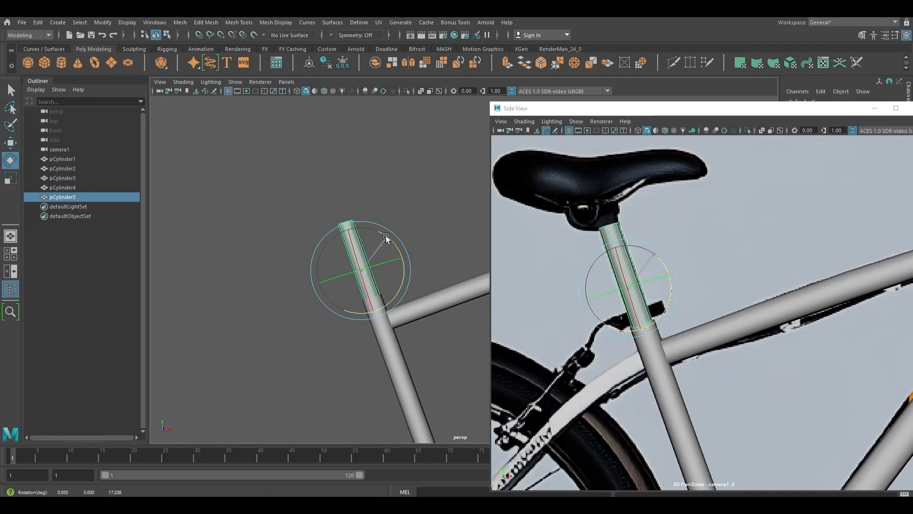
# - Examine the whole frame and seat post from several angles against the side-view reference
pyautogui.hotkey('ctrl', 'z')
pyautogui.hotkey('ctrl', 'z')
pyautogui.hotkey('ctrl', 'z')
pyautogui.hotkey('ctrl', 'z')
pyautogui.hotkey('ctrl', 'z')
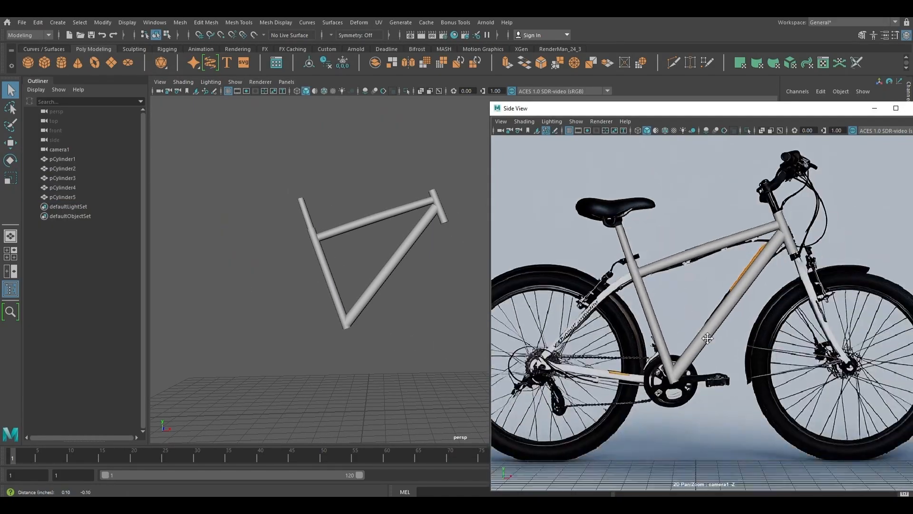
pyautogui.press('q')
pyautogui.hotkey('ctrl', 'z')
pyautogui.hotkey('ctrl', 'z')
pyautogui.hotkey('ctrl', 'z')
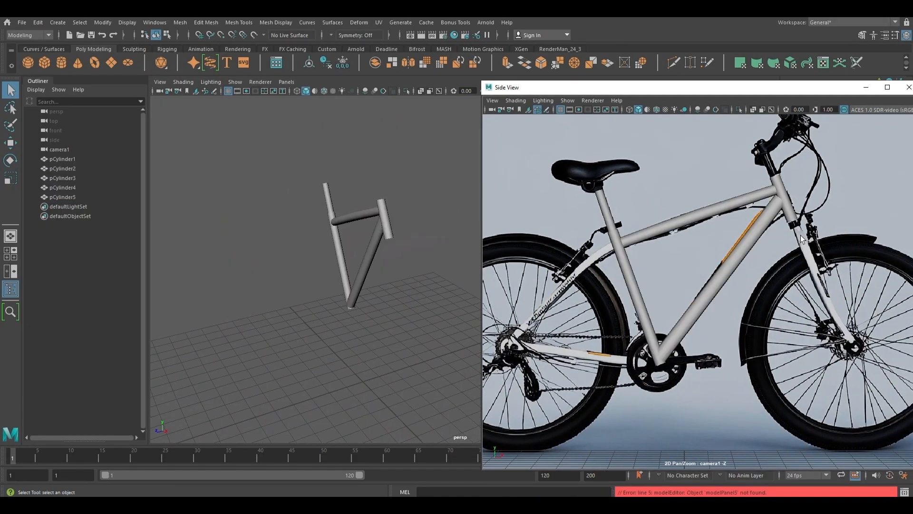
# - Duplicate the head tube cylinder and slide the copy up along its axis toward the handlebar stem
pyautogui.hotkey('ctrl', 'z')
pyautogui.hotkey('ctrl', 'd')
pyautogui.press('w')
pyautogui.moveTo(362, 262); pyautogui.dragTo(316, 113)
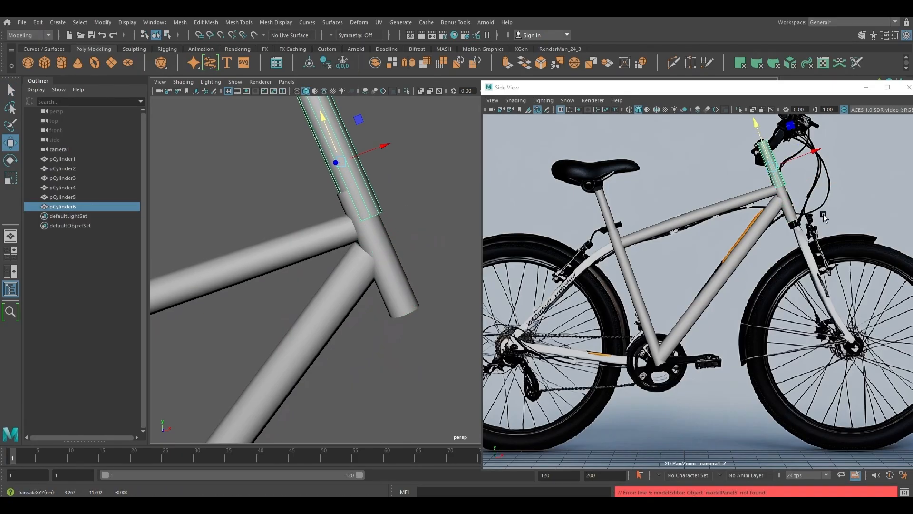
pyautogui.scroll(3, 719, 333)
pyautogui.scroll(2, 719, 333)
pyautogui.scroll(-3, 360, 262)
# - Scale the copied cylinder thinner than the head tube, align it along the tube's axis and adjust its end vertices
pyautogui.press('r')
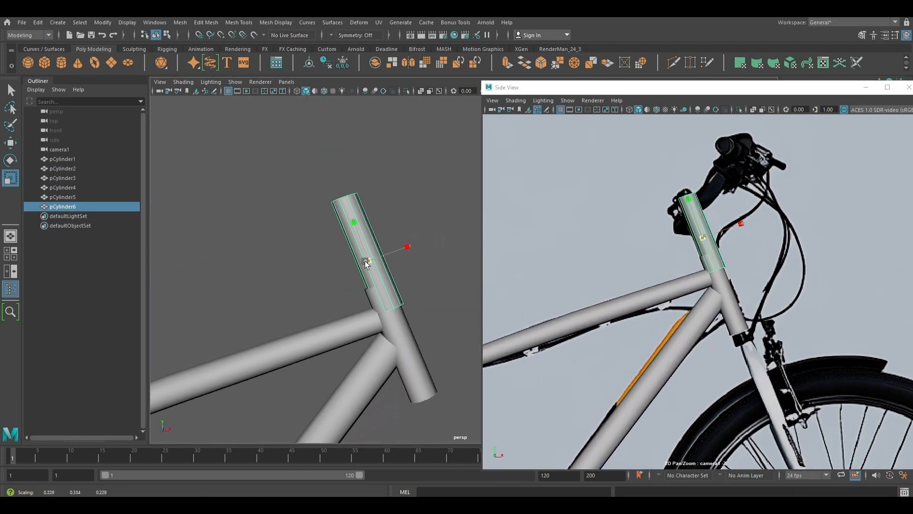
pyautogui.press('w')
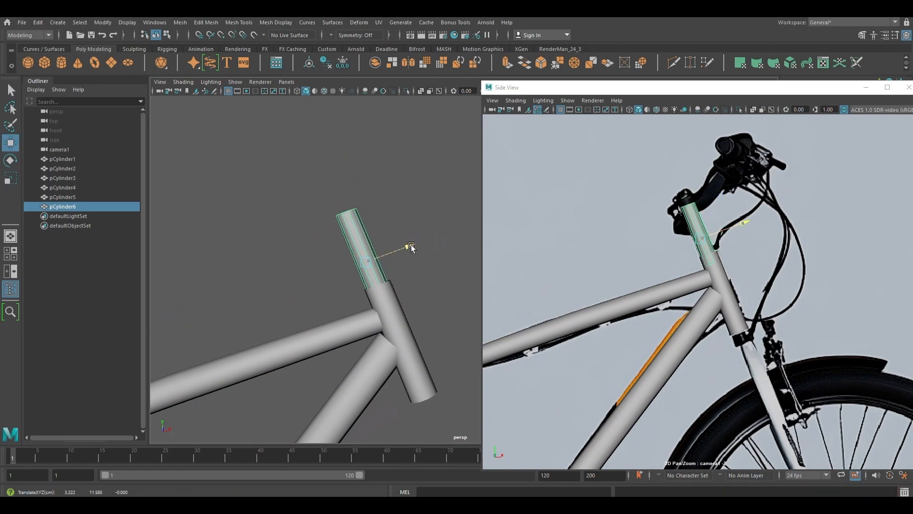
pyautogui.keyDown('alt'); pyautogui.moveTo(407, 249); pyautogui.dragTo(395, 295); pyautogui.keyUp('alt')
pyautogui.click(426, 343)
pyautogui.click(373, 274)
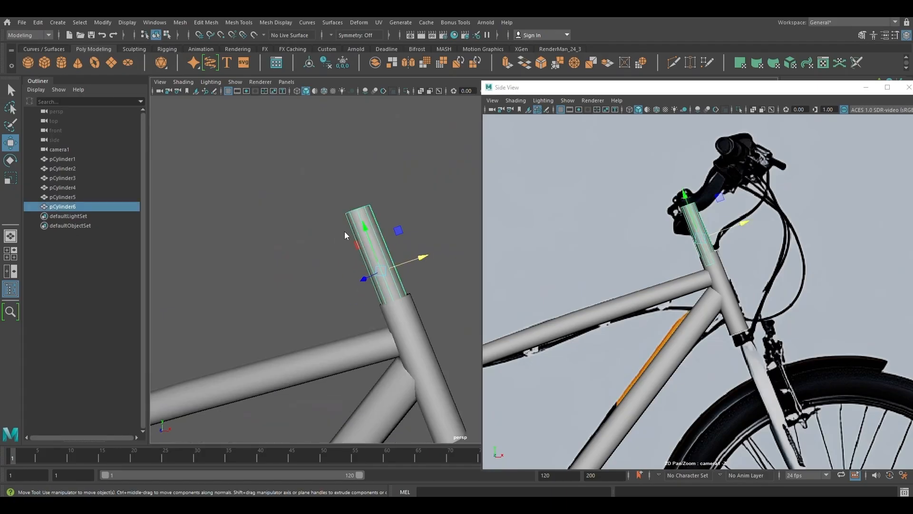
pyautogui.press('F9')
pyautogui.moveTo(342, 237); pyautogui.dragTo(354, 219)
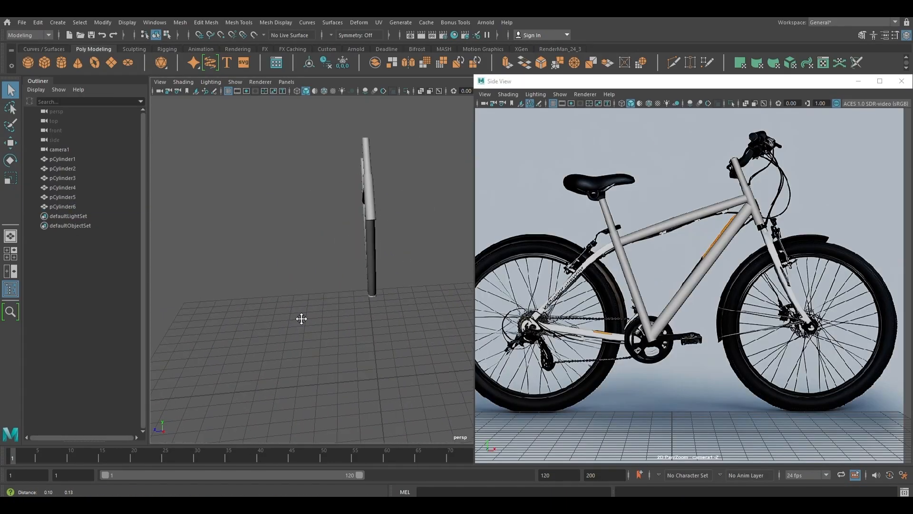
# - Draw a CV curve in the wireframe side view, starting at the head tube and running down as one fork leg
pyautogui.press('space')
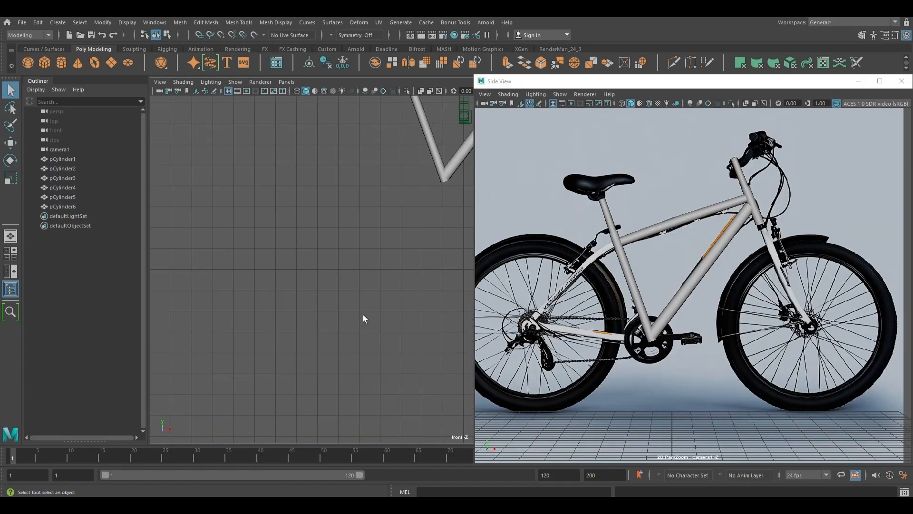
pyautogui.press('space')
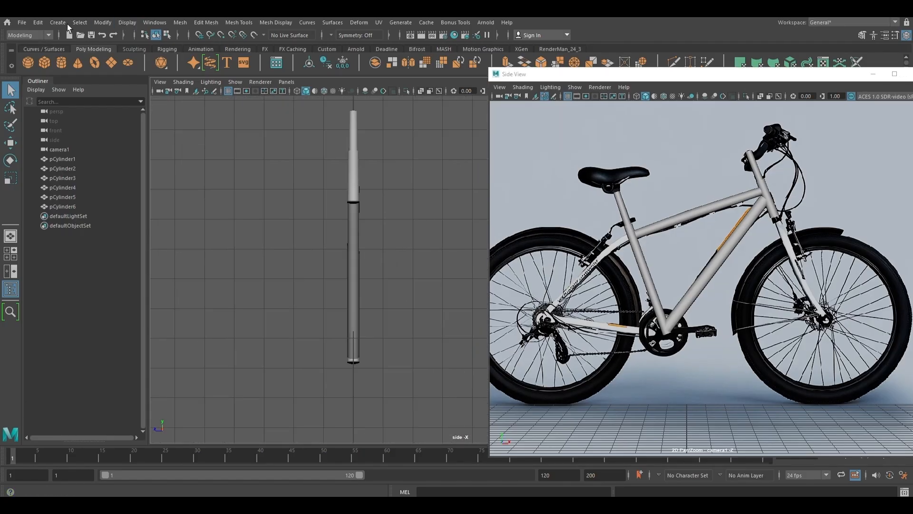
pyautogui.click(58, 22)
pyautogui.moveTo(72, 95)
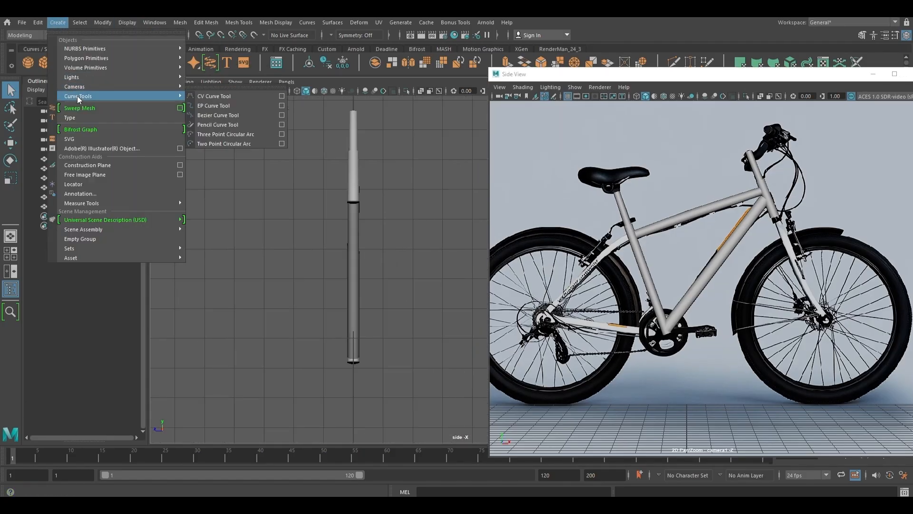
pyautogui.click(252, 95)
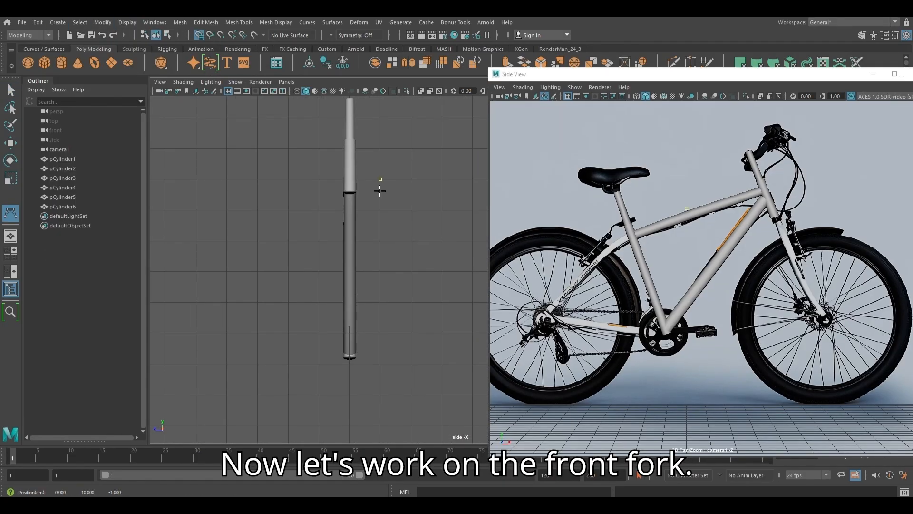
pyautogui.click(350, 179)
pyautogui.press('4')
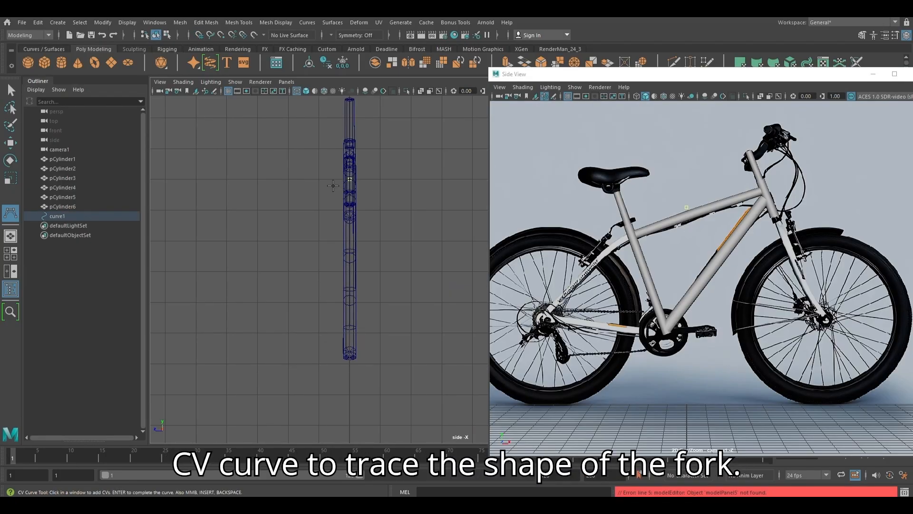
pyautogui.press('BackSpace')
pyautogui.click(347, 215)
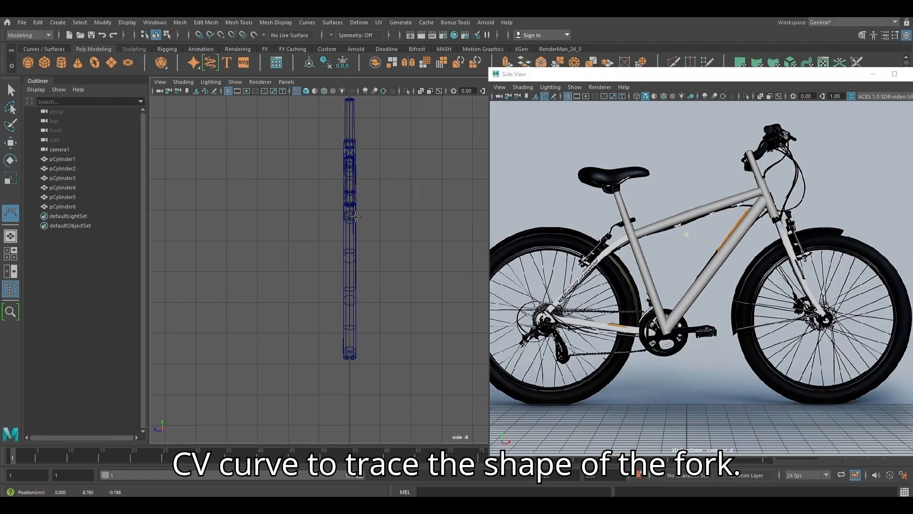
pyautogui.click(332, 225)
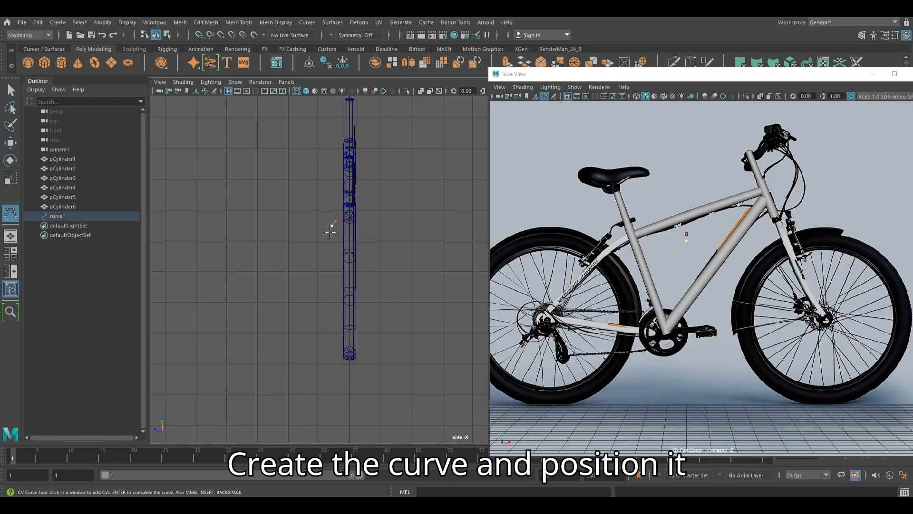
pyautogui.moveTo(329, 249); pyautogui.dragTo(330, 250)
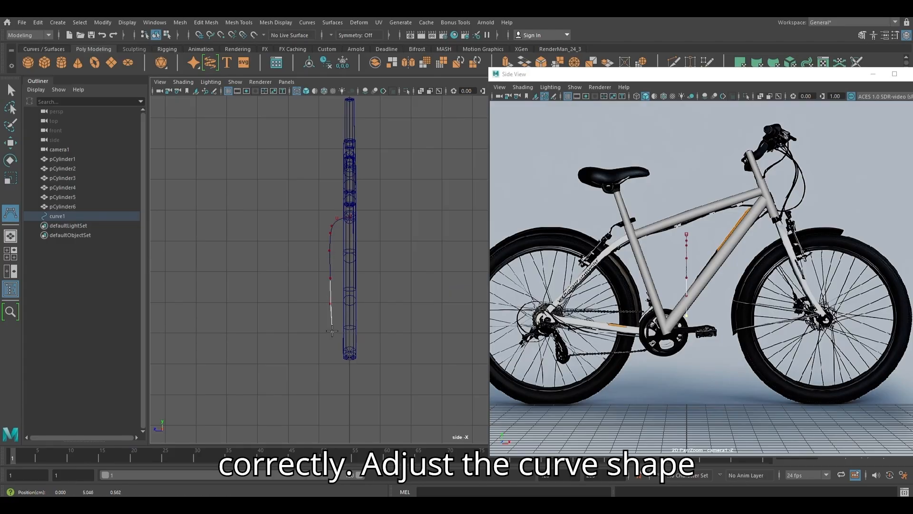
pyautogui.moveTo(332, 330); pyautogui.dragTo(430, 233)
pyautogui.press('Return')
# - Center the pivot of the fork curve in the perspective view
pyautogui.press('space')
pyautogui.keyDown('alt'); pyautogui.moveTo(430, 233); pyautogui.dragTo(433, 169, button='middle'); pyautogui.keyUp('alt')
pyautogui.scroll(-3, 344, 314)
pyautogui.press('w')
pyautogui.keyDown('alt'); pyautogui.moveTo(344, 315); pyautogui.dragTo(339, 312, button='middle'); pyautogui.keyUp('alt')
pyautogui.click(103, 22)
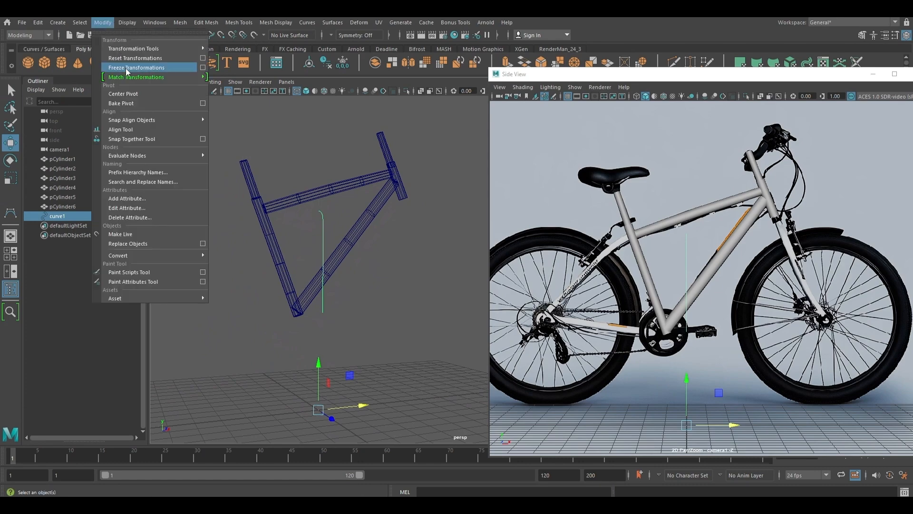
pyautogui.click(123, 92)
# - Move the curve over the front fork in the reference and tilt it to match the fork leg's angle
pyautogui.keyDown('alt'); pyautogui.moveTo(365, 299); pyautogui.dragTo(356, 306); pyautogui.keyUp('alt')
pyautogui.keyDown('alt'); pyautogui.moveTo(376, 285); pyautogui.dragTo(369, 314, button='middle'); pyautogui.keyUp('alt')
pyautogui.moveTo(731, 283); pyautogui.dragTo(834, 276)
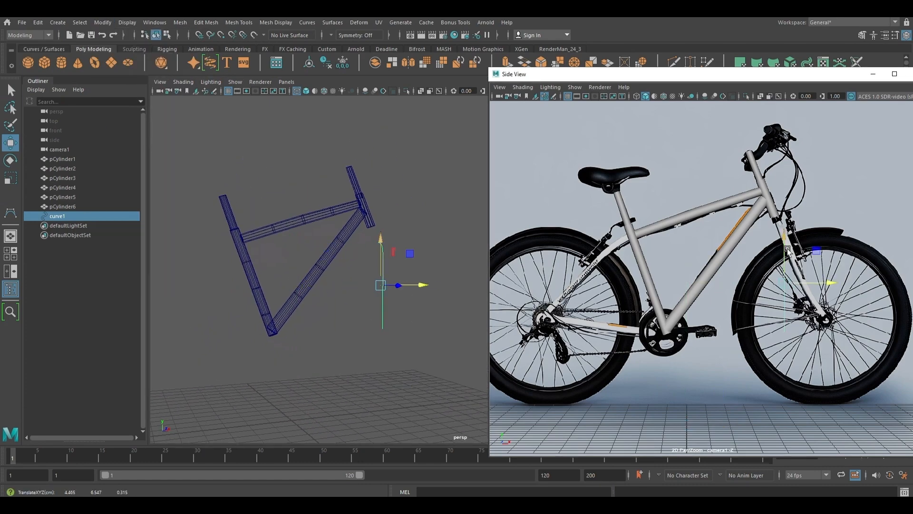
pyautogui.keyDown('alt'); pyautogui.moveTo(409, 276); pyautogui.dragTo(427, 272); pyautogui.keyUp('alt')
pyautogui.press('e')
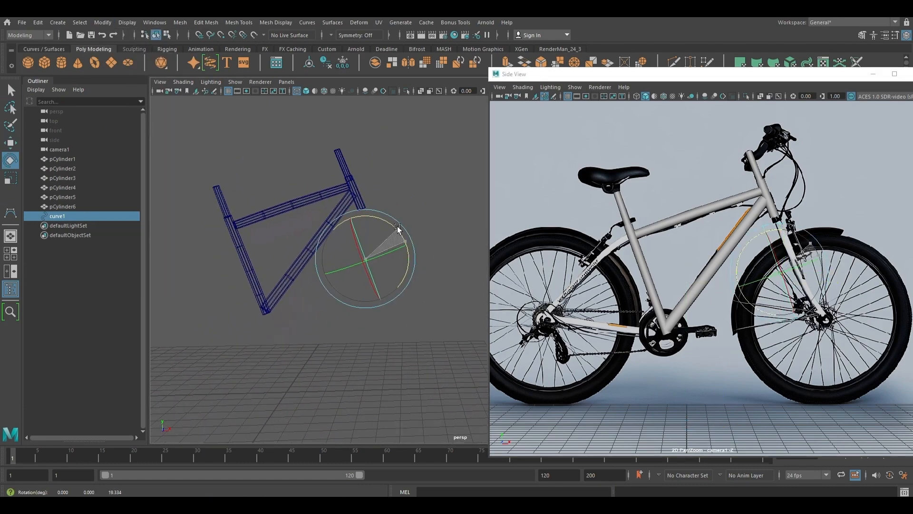
pyautogui.moveTo(405, 241)
pyautogui.mouseDown()
pyautogui.moveTo(394, 223)
pyautogui.moveTo(370, 284)
pyautogui.moveTo(398, 247)
pyautogui.mouseUp()
pyautogui.press('w')
pyautogui.moveTo(816, 252); pyautogui.dragTo(831, 244)
pyautogui.scroll(5, 433, 292)
pyautogui.press('e')
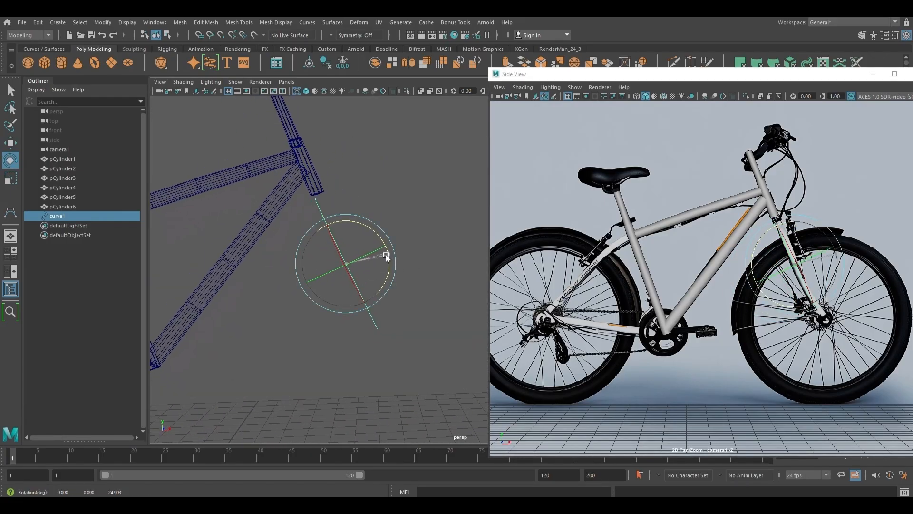
pyautogui.moveTo(388, 259); pyautogui.dragTo(408, 224)
# - Pull the curve's lower end control vertex down along the fork to the front wheel hub
pyautogui.press('w')
pyautogui.moveTo(357, 206); pyautogui.dragTo(264, 206, button='right')
pyautogui.moveTo(361, 255); pyautogui.dragTo(404, 287)
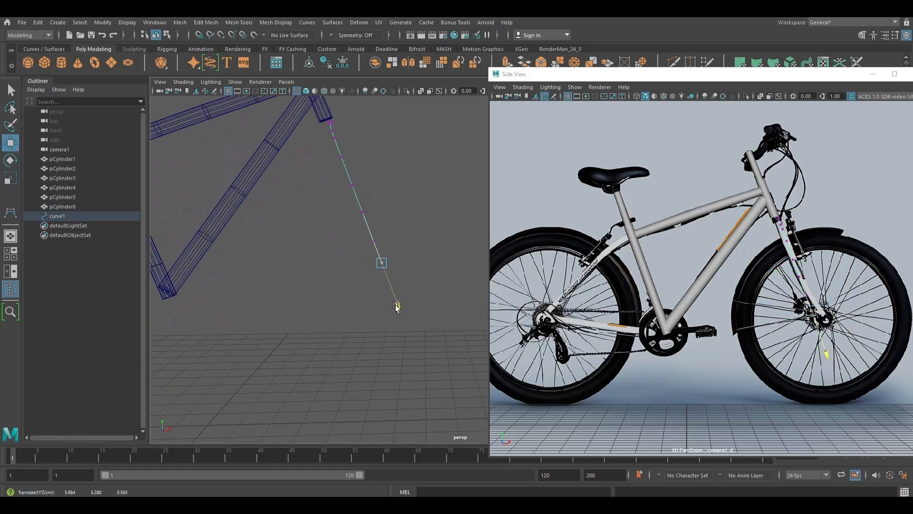
pyautogui.keyDown('alt'); pyautogui.moveTo(421, 305); pyautogui.dragTo(398, 310, button='middle'); pyautogui.keyUp('alt')
# - Try to bend the fork curve forward in the front view by moving its lower and middle control vertices
pyautogui.press('space')
pyautogui.moveTo(417, 308); pyautogui.dragTo(416, 333)
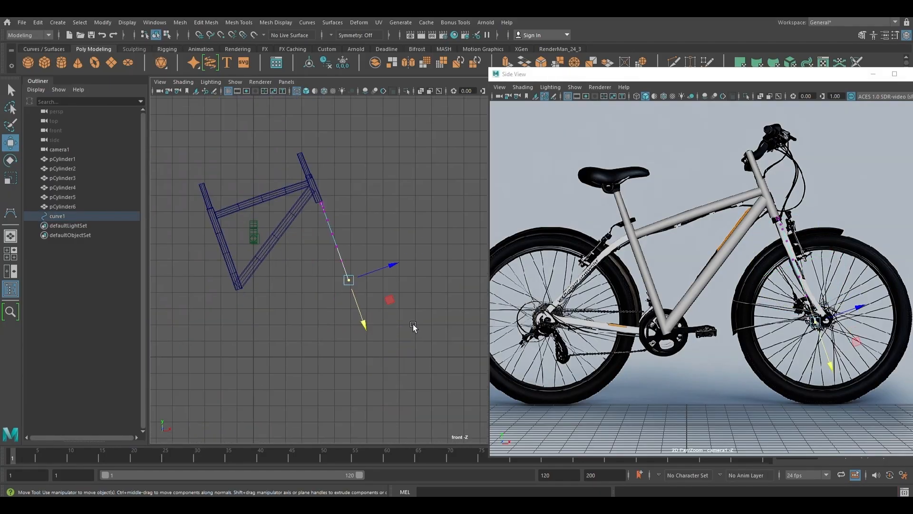
pyautogui.scroll(4, 414, 329)
pyautogui.scroll(1, 405, 290)
pyautogui.moveTo(302, 258); pyautogui.dragTo(349, 287)
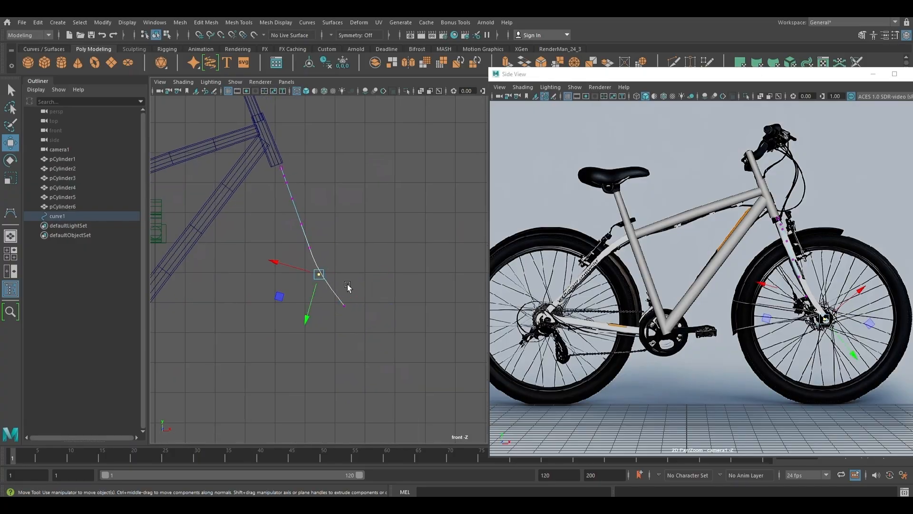
pyautogui.keyDown('ctrl'); pyautogui.keyDown('shift'); pyautogui.moveTo(381, 243); pyautogui.dragTo(343, 229, button='right'); pyautogui.keyUp('shift'); pyautogui.keyUp('ctrl')
pyautogui.scroll(1, 358, 256)
pyautogui.keyDown('alt'); pyautogui.moveTo(314, 248); pyautogui.dragTo(381, 276, button='middle'); pyautogui.keyUp('alt')
pyautogui.scroll(2, 381, 276)
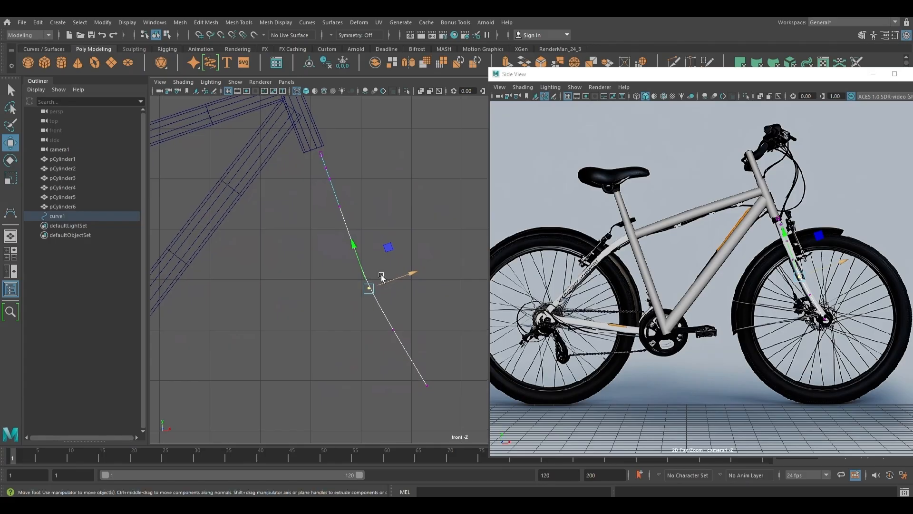
# - Try to smooth the curve's upper part by shifting the control vertices just below the head tube
pyautogui.moveTo(405, 230); pyautogui.dragTo(381, 190)
pyautogui.keyDown('alt'); pyautogui.moveTo(322, 191); pyautogui.dragTo(340, 216, button='middle'); pyautogui.keyUp('alt')
pyautogui.scroll(1, 339, 216)
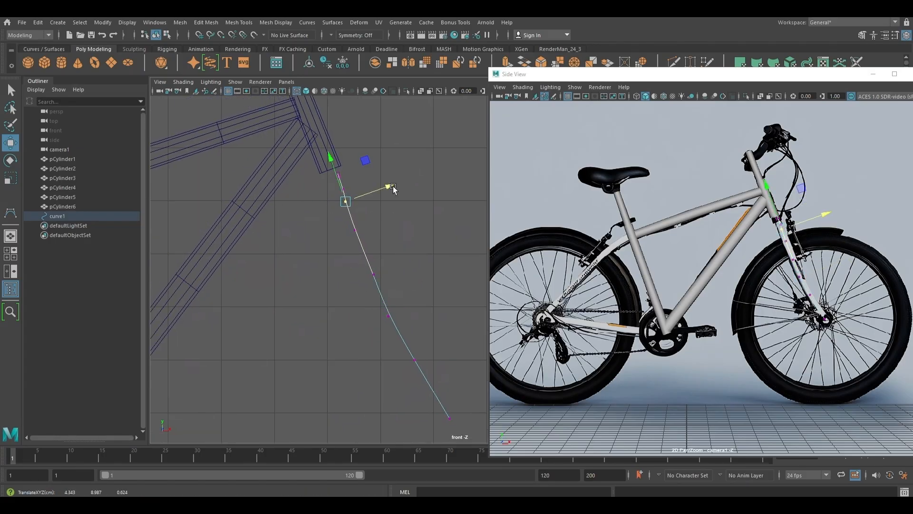
pyautogui.keyDown('alt'); pyautogui.moveTo(419, 272); pyautogui.dragTo(374, 252, button='middle'); pyautogui.keyUp('alt')
pyautogui.scroll(-2, 375, 252)
pyautogui.keyDown('alt'); pyautogui.moveTo(402, 280); pyautogui.dragTo(391, 260, button='middle'); pyautogui.keyUp('alt')
# - Rotate and move the whole fork curve in object mode to line it up with the fork in the reference
pyautogui.moveTo(335, 241); pyautogui.dragTo(384, 227, button='right')
pyautogui.click(346, 265)
pyautogui.press('e')
pyautogui.moveTo(365, 208); pyautogui.dragTo(365, 208)
pyautogui.press('w')
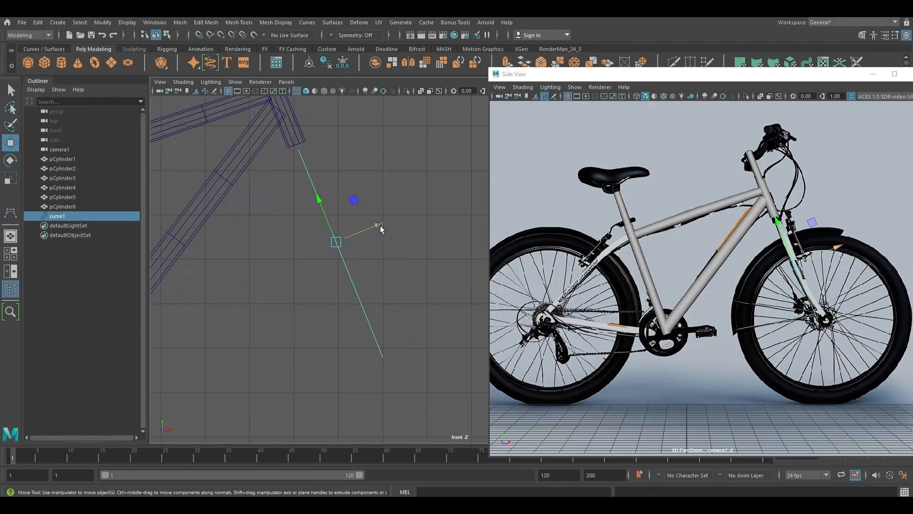
# - Shift the curve's lower control vertices forward in the front view to follow the fork's bend toward the wheel hub
pyautogui.keyDown('alt'); pyautogui.moveTo(431, 382); pyautogui.dragTo(405, 344, button='middle'); pyautogui.keyUp('alt')
pyautogui.scroll(1, 405, 344)
pyautogui.press('F9')
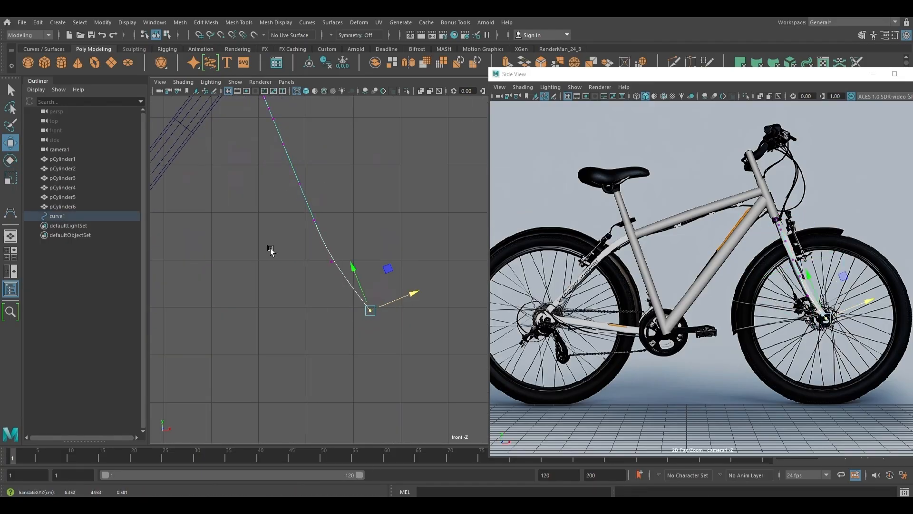
pyautogui.moveTo(380, 245); pyautogui.dragTo(380, 243)
pyautogui.scroll(1, 380, 243)
pyautogui.keyDown('alt'); pyautogui.moveTo(380, 243); pyautogui.dragTo(430, 279, button='middle'); pyautogui.keyUp('alt')
pyautogui.click(347, 219)
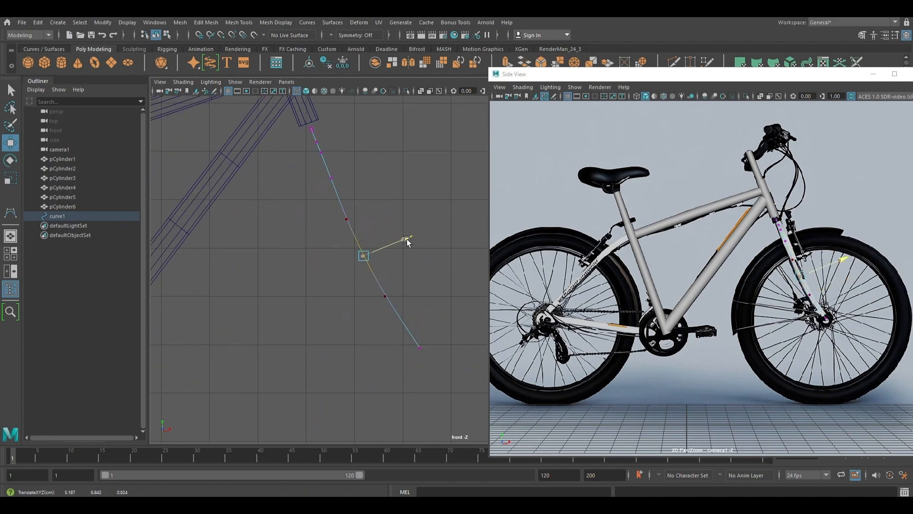
pyautogui.keyDown('alt'); pyautogui.moveTo(282, 111); pyautogui.dragTo(275, 141, button='middle'); pyautogui.keyUp('alt')
pyautogui.scroll(1, 275, 142)
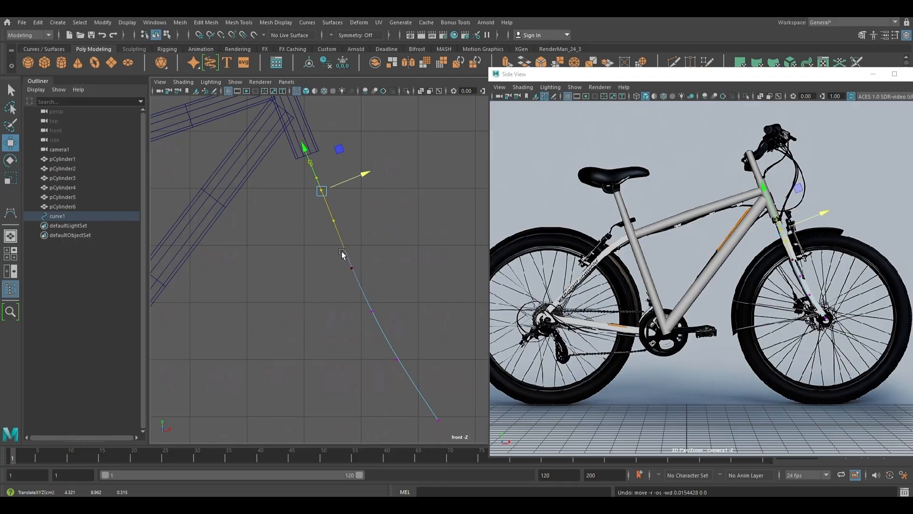
# - Fine-tune the curve's middle and upper control vertices one by one to match the fork's outline in the reference
pyautogui.click(351, 268)
pyautogui.moveTo(397, 250); pyautogui.dragTo(400, 249)
pyautogui.keyDown('alt'); pyautogui.moveTo(401, 250); pyautogui.dragTo(383, 190, button='middle'); pyautogui.keyUp('alt')
pyautogui.click(355, 251)
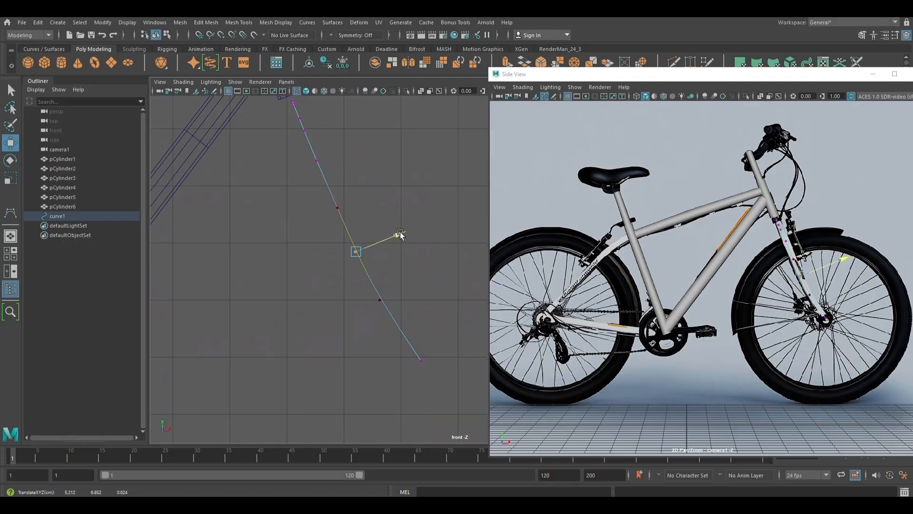
pyautogui.moveTo(400, 232); pyautogui.dragTo(368, 214)
pyautogui.moveTo(381, 189); pyautogui.dragTo(382, 187)
pyautogui.keyDown('alt'); pyautogui.moveTo(408, 273); pyautogui.dragTo(352, 195, button='middle'); pyautogui.keyUp('alt')
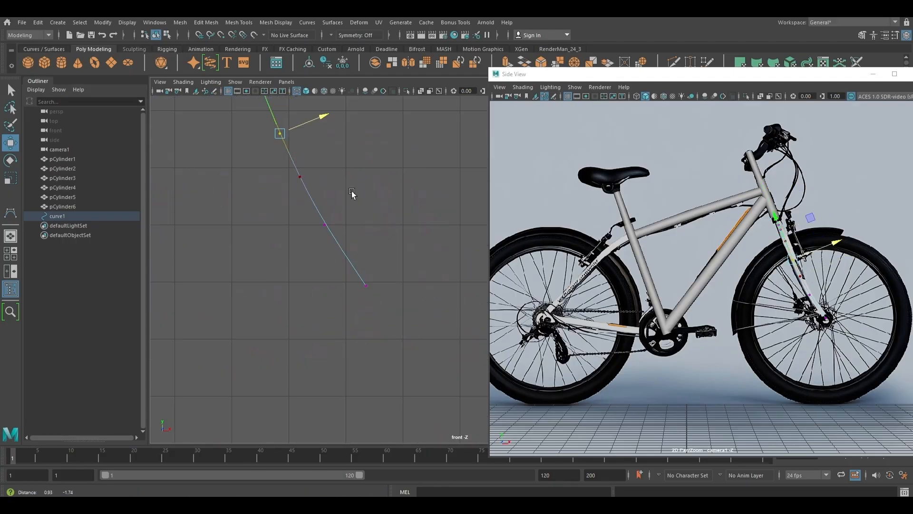
# - Move the control vertices below the curve's top sideways in the perspective view, bowing the fork leg out from the head tube
pyautogui.click(364, 281)
pyautogui.press('space')
pyautogui.moveTo(399, 204); pyautogui.dragTo(349, 190)
pyautogui.keyDown('alt'); pyautogui.moveTo(349, 190); pyautogui.dragTo(339, 243, button='middle'); pyautogui.keyUp('alt')
pyautogui.keyDown('alt'); pyautogui.moveTo(339, 244); pyautogui.dragTo(548, 184); pyautogui.keyUp('alt')
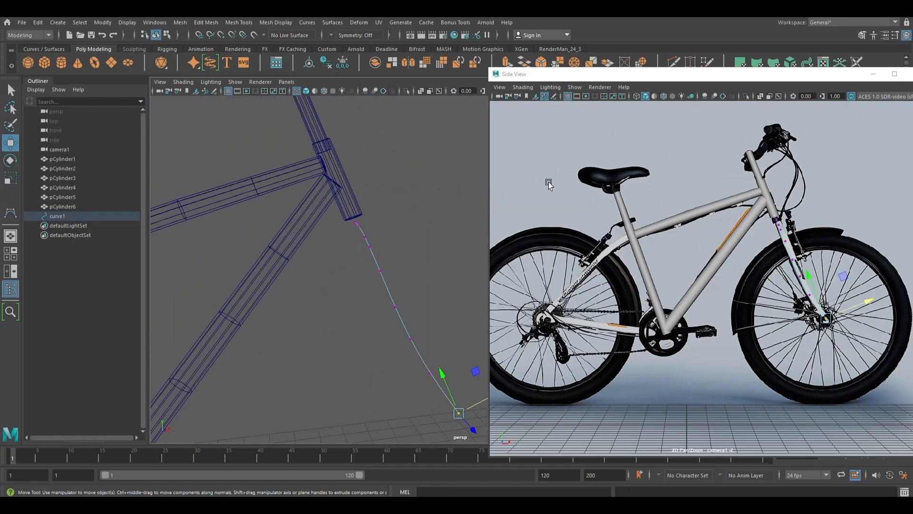
pyautogui.keyDown('alt'); pyautogui.moveTo(332, 214); pyautogui.dragTo(267, 239); pyautogui.keyUp('alt')
pyautogui.keyDown('alt'); pyautogui.moveTo(267, 239); pyautogui.dragTo(238, 174, button='middle'); pyautogui.keyUp('alt')
pyautogui.scroll(2, 252, 195)
pyautogui.moveTo(257, 205); pyautogui.dragTo(278, 220)
pyautogui.press('b')
pyautogui.keyDown('alt'); pyautogui.moveTo(279, 219); pyautogui.dragTo(299, 212, button='middle'); pyautogui.keyUp('alt')
pyautogui.moveTo(289, 159)
pyautogui.mouseDown()
pyautogui.moveTo(290, 167)
pyautogui.moveTo(290, 151)
pyautogui.mouseUp()
pyautogui.moveTo(287, 225); pyautogui.dragTo(303, 245)
pyautogui.keyDown('alt'); pyautogui.moveTo(303, 245); pyautogui.dragTo(366, 210); pyautogui.keyUp('alt')
pyautogui.moveTo(364, 162); pyautogui.dragTo(364, 164)
pyautogui.keyDown('alt'); pyautogui.moveTo(418, 252); pyautogui.dragTo(333, 261); pyautogui.keyUp('alt')
# - Delete the two closely spaced control vertices in the middle of the fork curve in the front view
pyautogui.moveTo(335, 252); pyautogui.dragTo(410, 219, button='right')
pyautogui.press('q')
pyautogui.click(410, 219)
pyautogui.keyDown('alt'); pyautogui.moveTo(323, 238); pyautogui.dragTo(407, 245); pyautogui.keyUp('alt')
pyautogui.click(346, 259)
pyautogui.press('space')
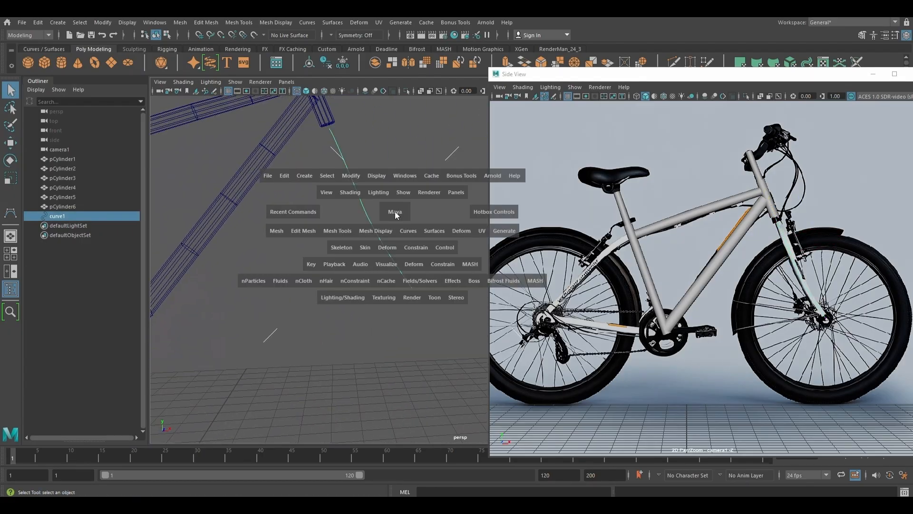
pyautogui.moveTo(395, 211); pyautogui.dragTo(394, 258)
pyautogui.moveTo(328, 210); pyautogui.dragTo(285, 191, button='right')
pyautogui.keyDown('alt'); pyautogui.moveTo(285, 181); pyautogui.dragTo(327, 244, button='middle'); pyautogui.keyUp('alt')
pyautogui.moveTo(326, 245); pyautogui.dragTo(351, 232)
pyautogui.keyDown('alt'); pyautogui.moveTo(376, 245); pyautogui.dragTo(389, 257, button='middle'); pyautogui.keyUp('alt')
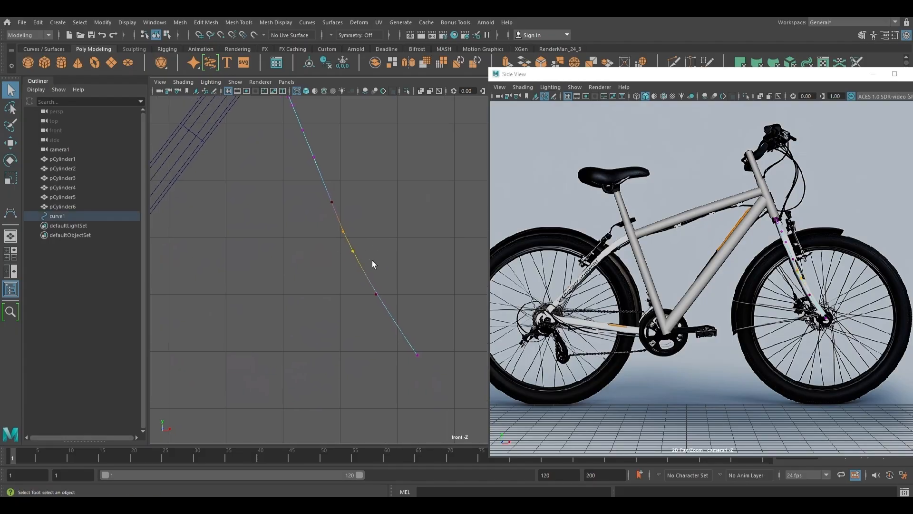
pyautogui.press('Delete')
pyautogui.press('Delete')
# - Adjust the remaining control vertices to smooth the bend along the fork, and return the curve to object mode in perspective
pyautogui.keyDown('alt'); pyautogui.moveTo(345, 238); pyautogui.dragTo(361, 279, button='middle'); pyautogui.keyUp('alt')
pyautogui.moveTo(335, 230); pyautogui.dragTo(350, 256)
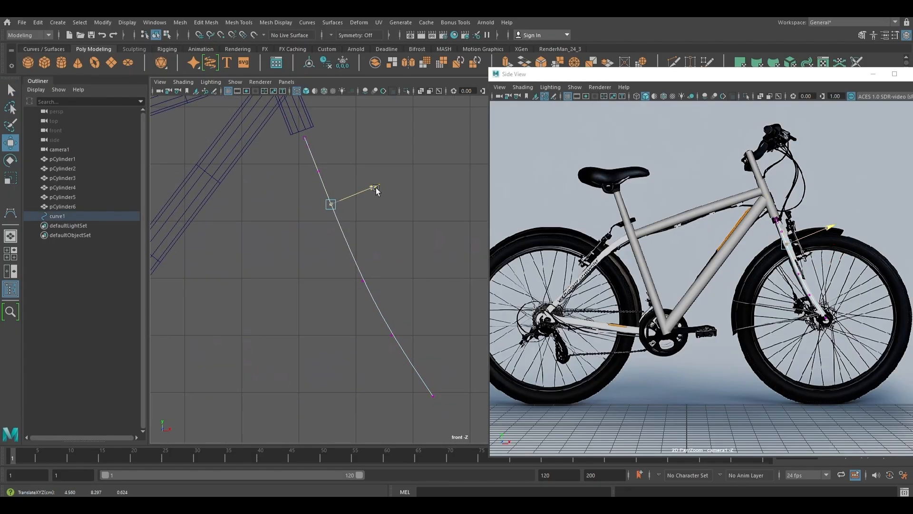
pyautogui.keyDown('alt'); pyautogui.moveTo(404, 284); pyautogui.dragTo(376, 227, button='middle'); pyautogui.keyUp('alt')
pyautogui.moveTo(390, 319); pyautogui.dragTo(436, 371)
pyautogui.press('space')
pyautogui.moveTo(403, 261); pyautogui.dragTo(329, 288)
pyautogui.scroll(3, 347, 256)
pyautogui.click(347, 256)
pyautogui.moveTo(328, 287); pyautogui.dragTo(354, 264, button='right')
pyautogui.keyDown('alt'); pyautogui.moveTo(333, 281); pyautogui.dragTo(329, 285); pyautogui.keyUp('alt')
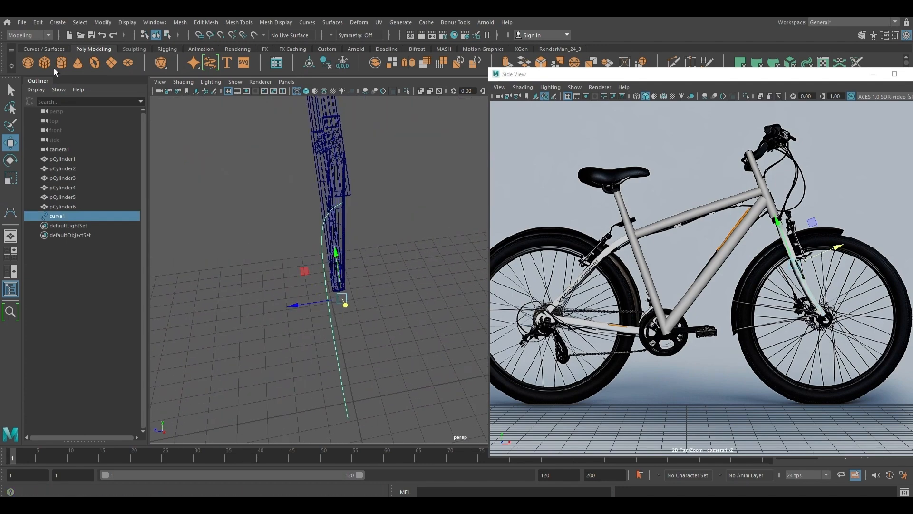
# - Create a polygon cylinder and delete its side and bottom faces, leaving only the top cap as a disc
pyautogui.click(61, 65)
pyautogui.moveTo(653, 74); pyautogui.dragTo(700, 63)
pyautogui.keyDown('alt'); pyautogui.moveTo(333, 298); pyautogui.dragTo(361, 221); pyautogui.keyUp('alt')
pyautogui.press('q')
pyautogui.press('F11')
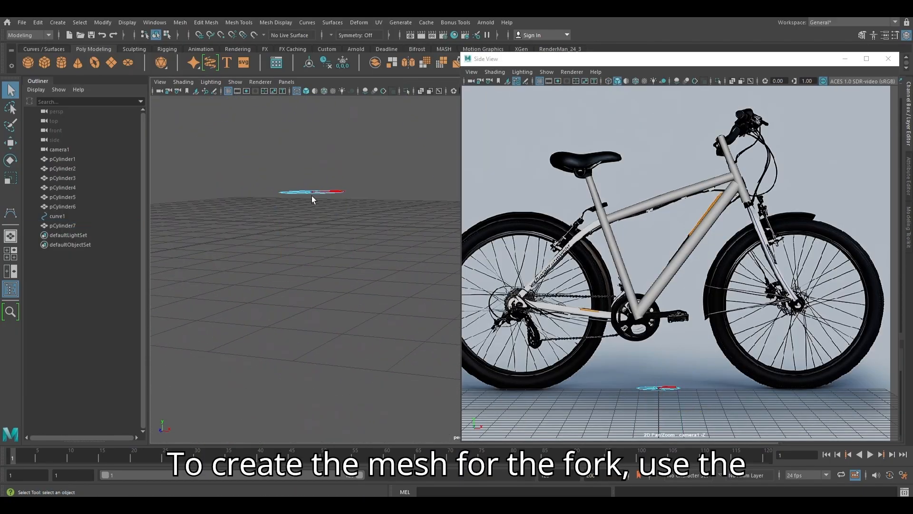
pyautogui.keyDown('alt'); pyautogui.moveTo(312, 195); pyautogui.dragTo(291, 284); pyautogui.keyUp('alt')
pyautogui.press('w')
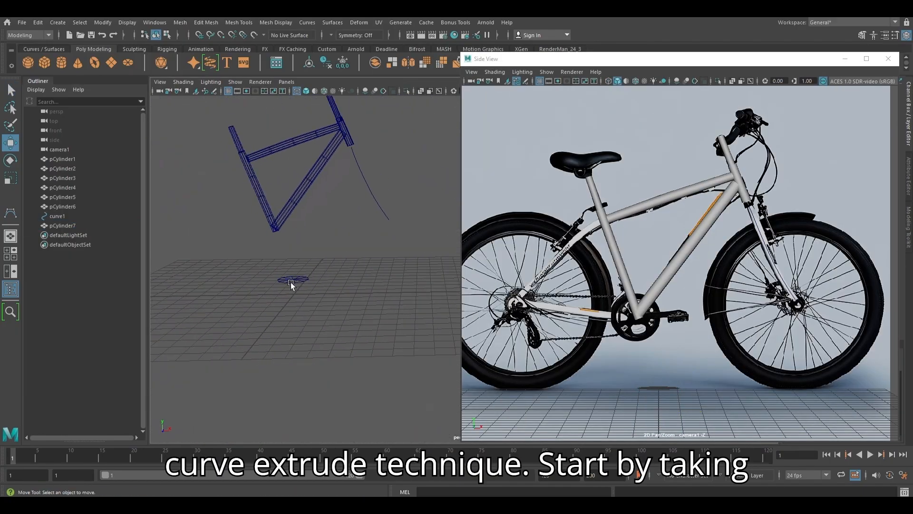
# - Center the disc's pivot and move the disc forward and up beside the head tube in the front view
pyautogui.click(291, 282)
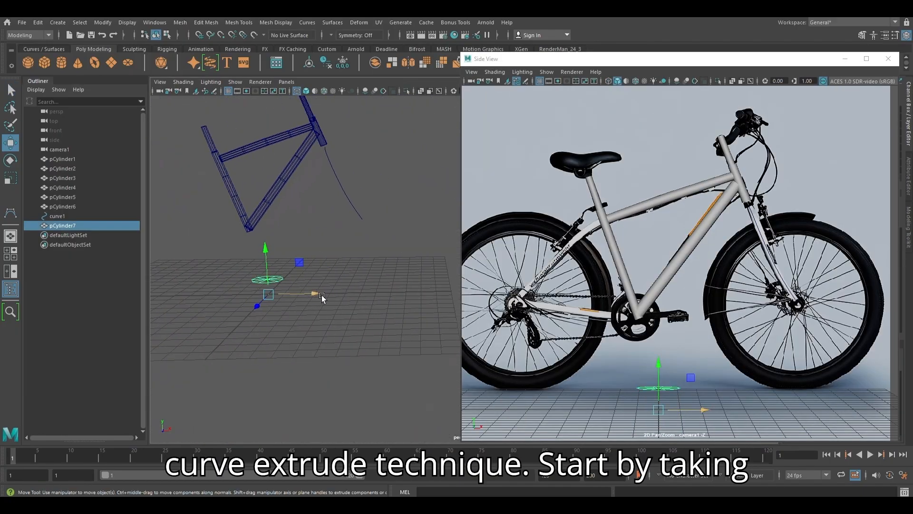
pyautogui.click(103, 23)
pyautogui.click(114, 94)
pyautogui.keyDown('alt'); pyautogui.moveTo(343, 309); pyautogui.dragTo(348, 284); pyautogui.keyUp('alt')
pyautogui.moveTo(317, 268); pyautogui.dragTo(413, 268)
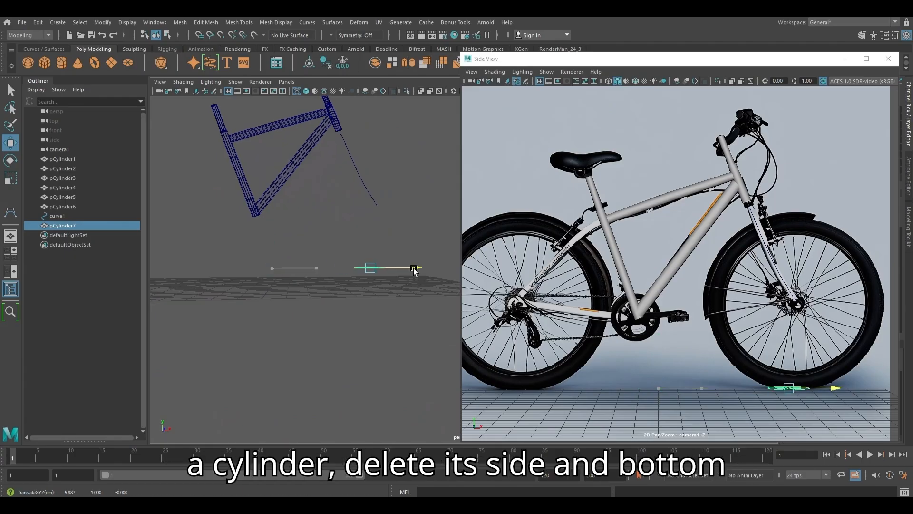
pyautogui.press('space')
pyautogui.moveTo(369, 311); pyautogui.dragTo(369, 342)
pyautogui.scroll(-5, 345, 289)
pyautogui.moveTo(298, 328); pyautogui.dragTo(298, 153)
pyautogui.scroll(2, 288, 155)
pyautogui.keyDown('alt'); pyautogui.moveTo(213, 181); pyautogui.dragTo(324, 254, button='middle'); pyautogui.keyUp('alt')
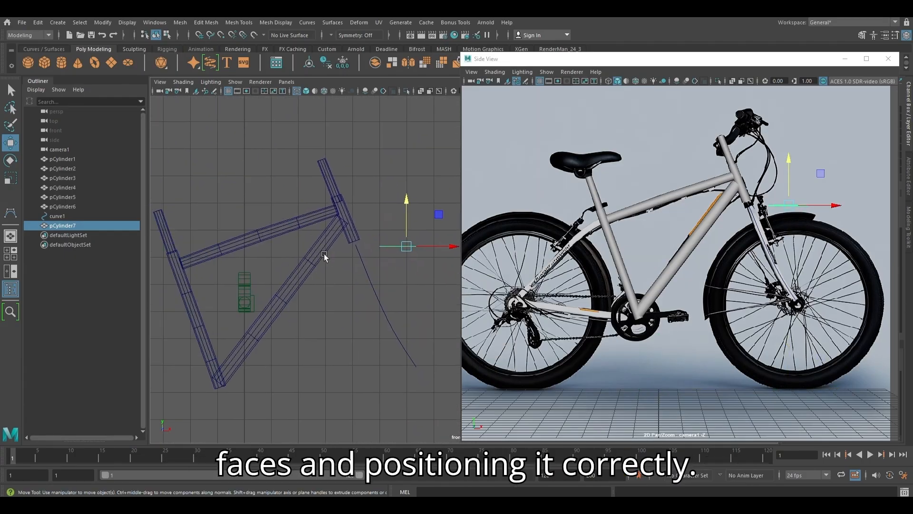
# - Position the disc on the fork curve's upper end, at about X 4.1 and Y 8.46
pyautogui.scroll(3, 324, 253)
pyautogui.keyDown('alt'); pyautogui.moveTo(437, 286); pyautogui.dragTo(363, 298, button='middle'); pyautogui.keyUp('alt')
pyautogui.moveTo(436, 251); pyautogui.dragTo(361, 250)
pyautogui.scroll(4, 302, 305)
pyautogui.keyDown('alt'); pyautogui.moveTo(302, 305); pyautogui.dragTo(340, 316, button='middle'); pyautogui.keyUp('alt')
pyautogui.moveTo(398, 241); pyautogui.dragTo(393, 242)
pyautogui.keyDown('alt'); pyautogui.moveTo(368, 252); pyautogui.dragTo(348, 274, button='middle'); pyautogui.keyUp('alt')
pyautogui.moveTo(325, 216); pyautogui.dragTo(325, 205)
pyautogui.scroll(2, 333, 281)
pyautogui.keyDown('alt'); pyautogui.moveTo(362, 299); pyautogui.dragTo(346, 279, button='middle'); pyautogui.keyUp('alt')
pyautogui.moveTo(361, 229); pyautogui.dragTo(336, 218)
# - Tilt the disc about 22.6 degrees around Z so that it sits square to the start of the fork curve
pyautogui.press('e')
pyautogui.scroll(-10, 314, 297)
pyautogui.scroll(2, 371, 302)
pyautogui.press('space')
pyautogui.moveTo(365, 269); pyautogui.dragTo(357, 192)
pyautogui.keyDown('alt'); pyautogui.moveTo(356, 192); pyautogui.dragTo(330, 304, button='middle'); pyautogui.keyUp('alt')
pyautogui.scroll(5, 342, 295)
pyautogui.keyDown('alt'); pyautogui.moveTo(347, 292); pyautogui.dragTo(378, 301); pyautogui.keyUp('alt')
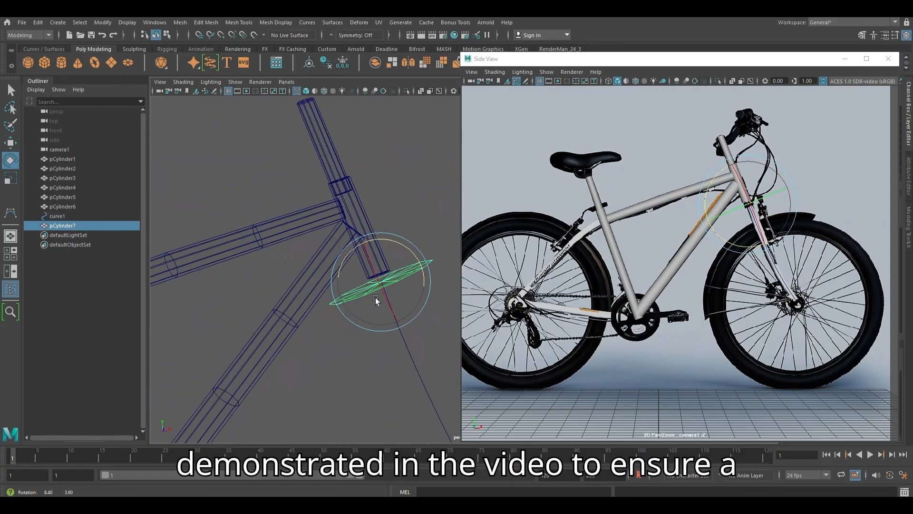
# - Turn the disc upright to face sideways by setting its Rotate X to 90
pyautogui.keyDown('alt'); pyautogui.moveTo(378, 301); pyautogui.dragTo(361, 290, button='middle'); pyautogui.keyUp('alt')
pyautogui.scroll(2, 361, 290)
pyautogui.moveTo(320, 260); pyautogui.dragTo(285, 183)
pyautogui.moveTo(760, 64); pyautogui.dragTo(734, 206)
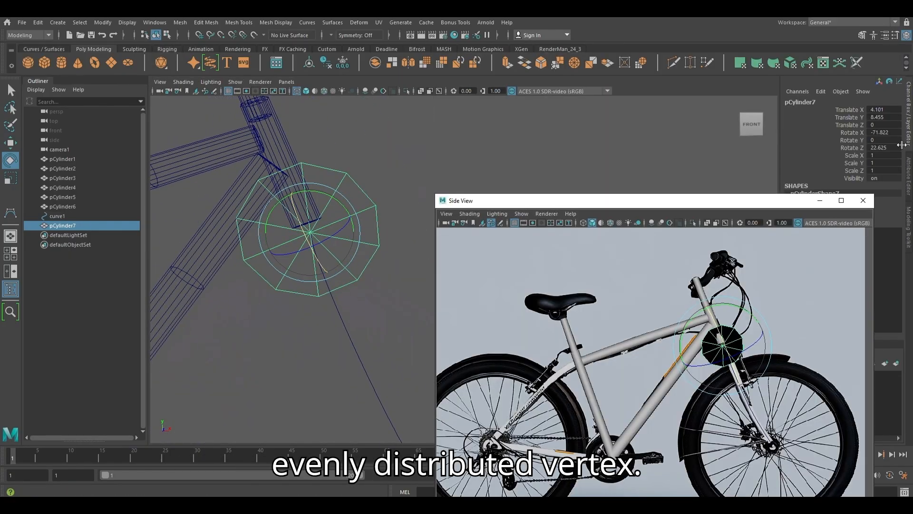
pyautogui.click(884, 133)
pyautogui.write('90')
pyautogui.press('Return')
# - Show the model shaded and scale the disc uniformly to about 0.2 to suit the fork leg's thickness
pyautogui.moveTo(409, 204)
pyautogui.keyDown('alt'); pyautogui.mouseDown()
pyautogui.moveTo(337, 213)
pyautogui.moveTo(320, 238)
pyautogui.moveTo(326, 257)
pyautogui.mouseUp(); pyautogui.keyUp('alt')
pyautogui.press('5')
pyautogui.scroll(3, 326, 257)
pyautogui.keyDown('alt'); pyautogui.moveTo(325, 257); pyautogui.dragTo(323, 224, button='middle'); pyautogui.keyUp('alt')
pyautogui.press('w')
pyautogui.keyDown('alt'); pyautogui.moveTo(323, 227); pyautogui.dragTo(253, 202); pyautogui.keyUp('alt')
pyautogui.press('r')
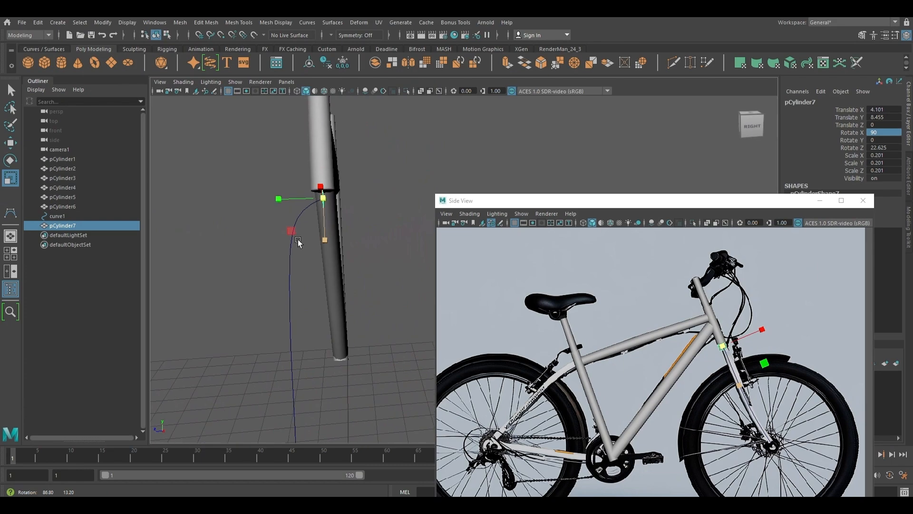
# - Rebuild the fork curve as a uniform cubic curve with 4 spans, keeping its ends
pyautogui.click(359, 255)
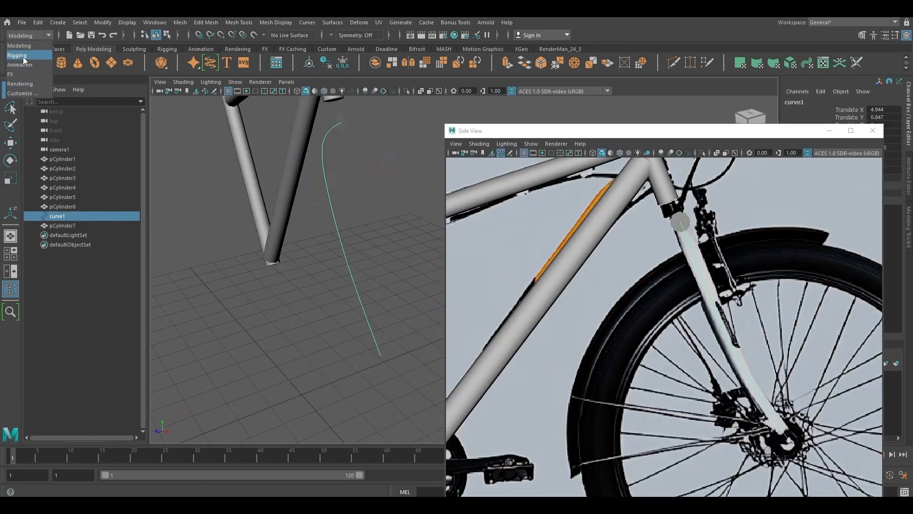
pyautogui.click(24, 46)
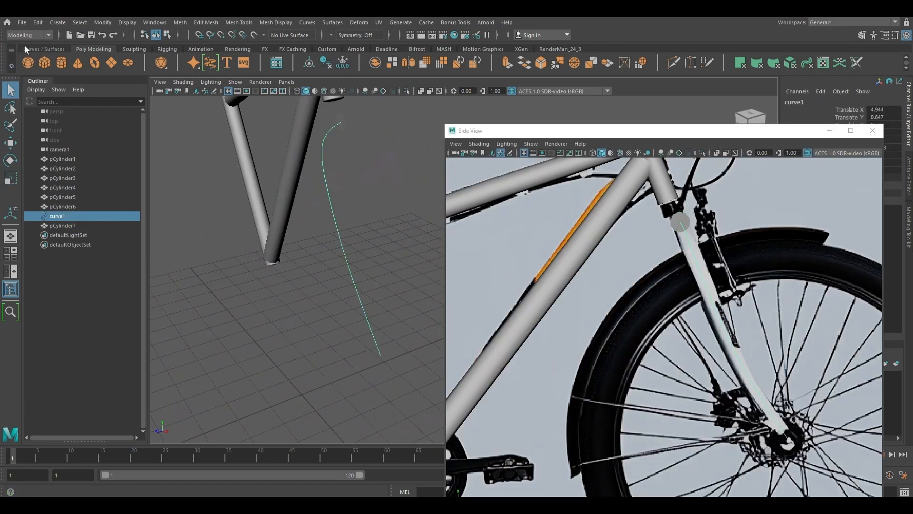
pyautogui.click(308, 23)
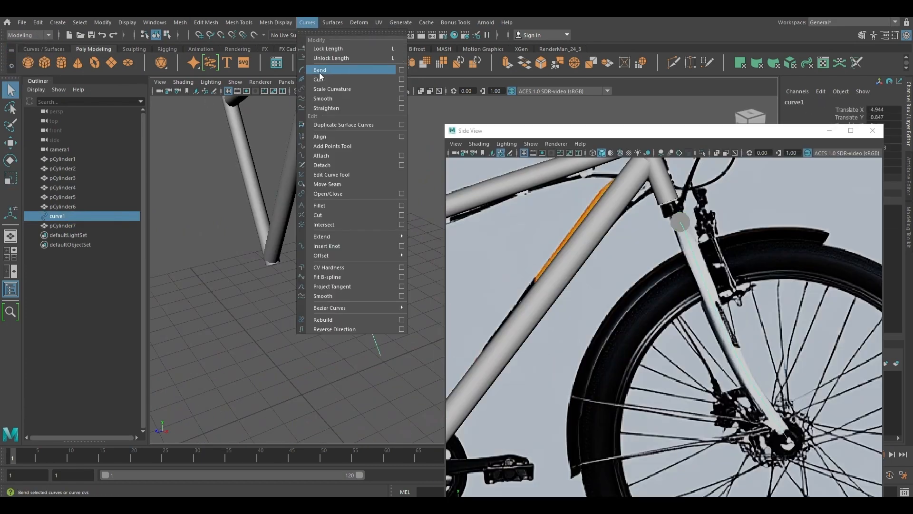
pyautogui.click(401, 320)
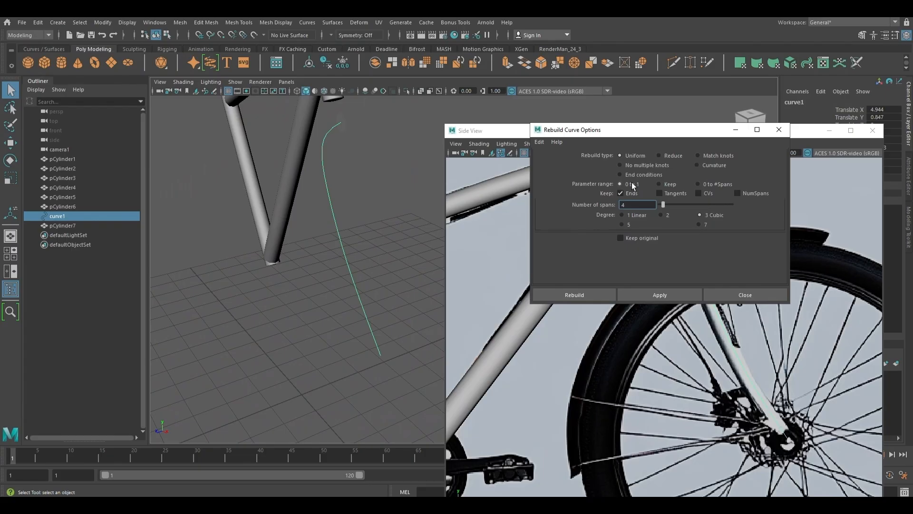
pyautogui.click(575, 292)
# - Extrude the disc's face along the fork curve to form the fork leg mesh
pyautogui.moveTo(273, 235); pyautogui.dragTo(387, 217, button='right')
pyautogui.click(388, 218)
pyautogui.click(340, 222)
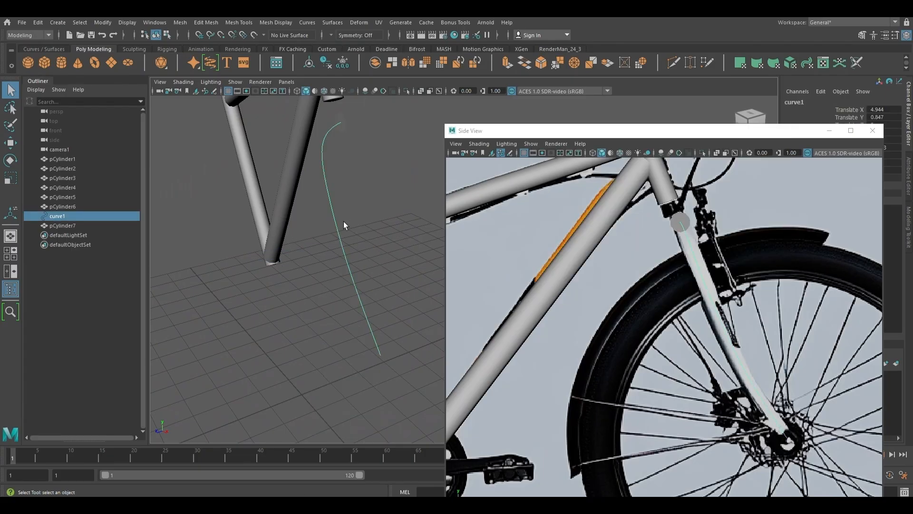
pyautogui.keyDown('alt'); pyautogui.moveTo(343, 221); pyautogui.dragTo(362, 166); pyautogui.keyUp('alt')
pyautogui.click(339, 156)
pyautogui.keyDown('shift'); pyautogui.click(355, 236); pyautogui.keyUp('shift')
pyautogui.click(505, 63)
pyautogui.press('q')
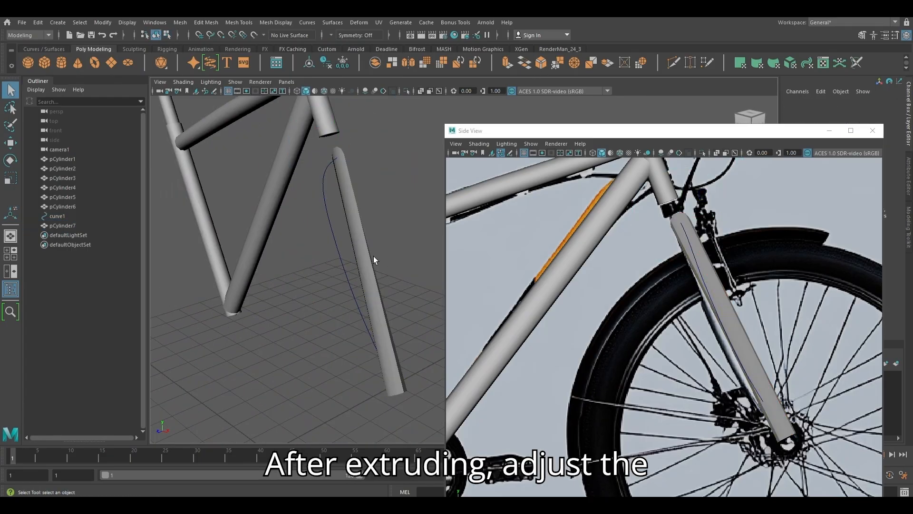
# - Set the fork leg extrusion's divisions to 15 and move the Side View window clear of the perspective view
pyautogui.click(373, 256)
pyautogui.moveTo(731, 131); pyautogui.dragTo(600, 97)
pyautogui.click(811, 209)
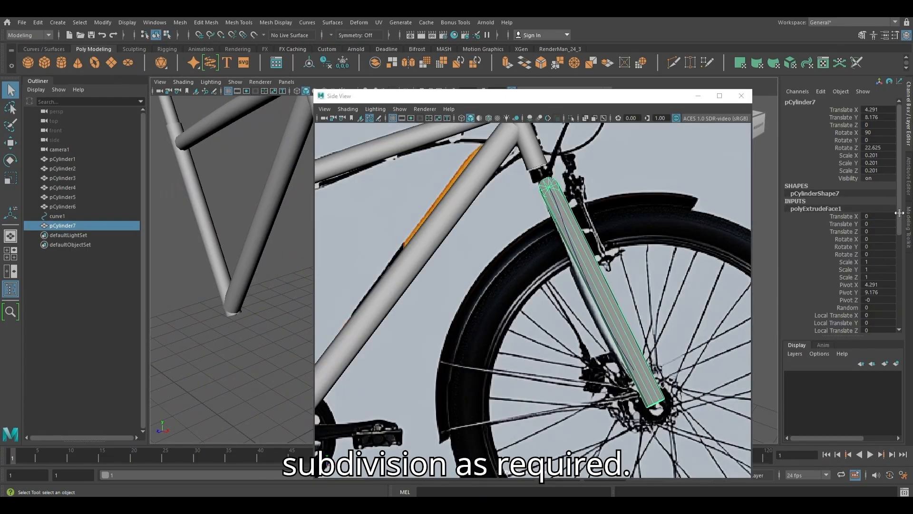
pyautogui.scroll(-3, 837, 247)
pyautogui.click(875, 269)
pyautogui.press('Return')
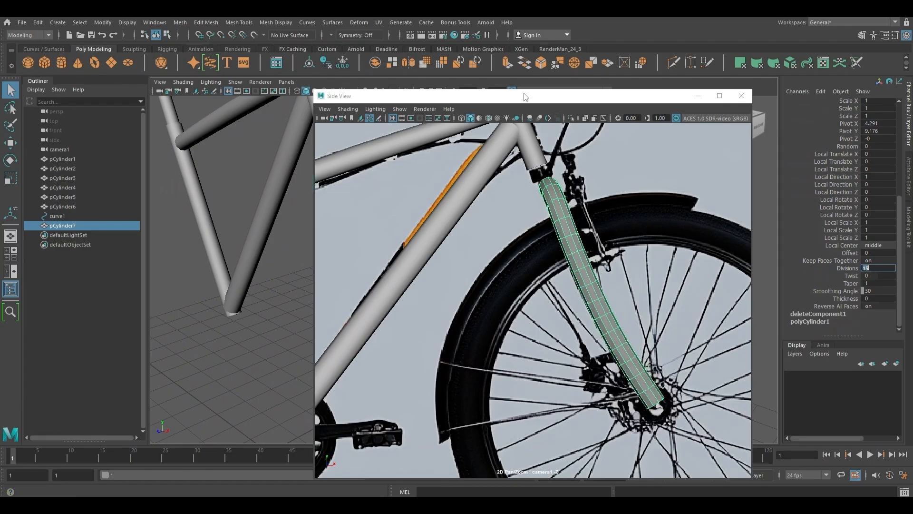
pyautogui.moveTo(526, 96); pyautogui.dragTo(691, 94)
# - Reduce the number of divisions in the fork leg's extrusion for a lighter mesh, checking the leg in the perspective view
pyautogui.keyDown('alt'); pyautogui.moveTo(339, 307); pyautogui.dragTo(379, 294); pyautogui.keyUp('alt')
pyautogui.click(379, 293)
pyautogui.keyDown('alt'); pyautogui.moveTo(379, 294); pyautogui.dragTo(362, 287); pyautogui.keyUp('alt')
pyautogui.click(375, 259)
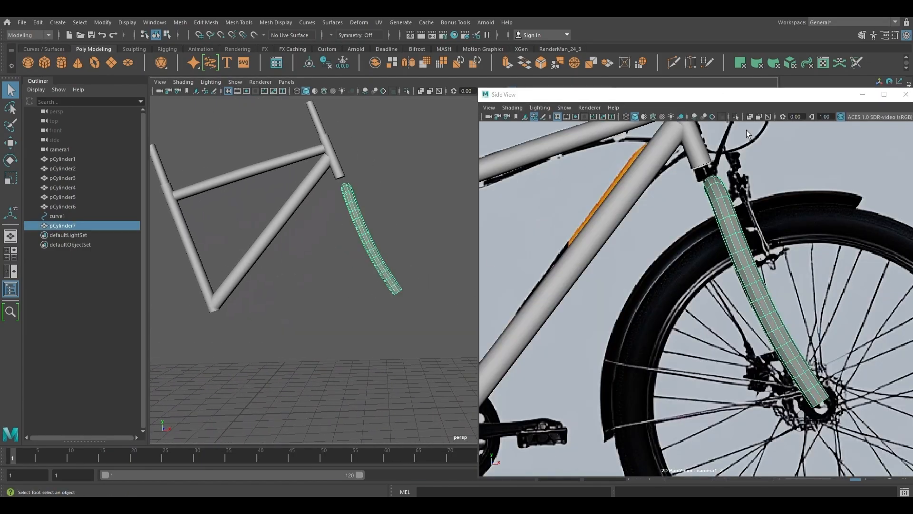
pyautogui.moveTo(779, 99); pyautogui.dragTo(630, 85)
pyautogui.click(823, 225)
pyautogui.click(816, 208)
pyautogui.scroll(-3, 848, 284)
pyautogui.scroll(-4, 848, 284)
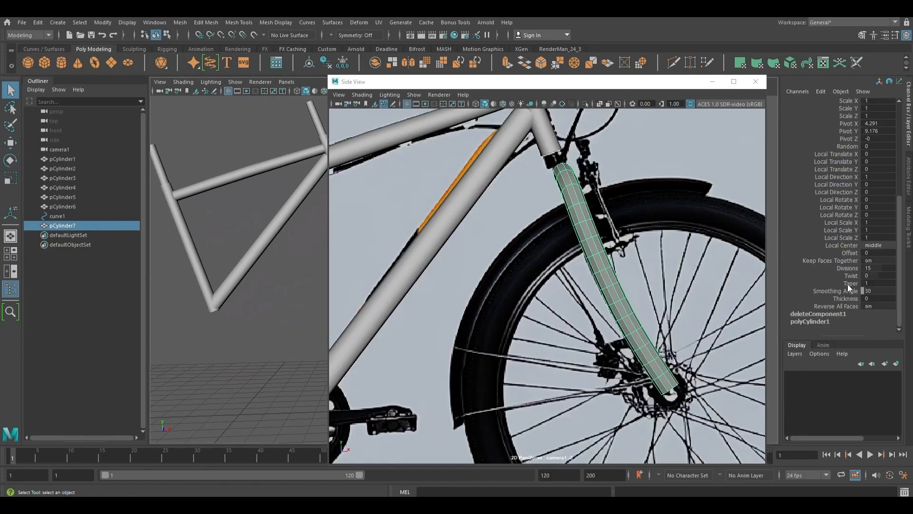
pyautogui.click(877, 268)
pyautogui.moveTo(454, 81); pyautogui.dragTo(632, 82)
pyautogui.keyDown('alt'); pyautogui.moveTo(361, 212); pyautogui.dragTo(304, 224); pyautogui.keyUp('alt')
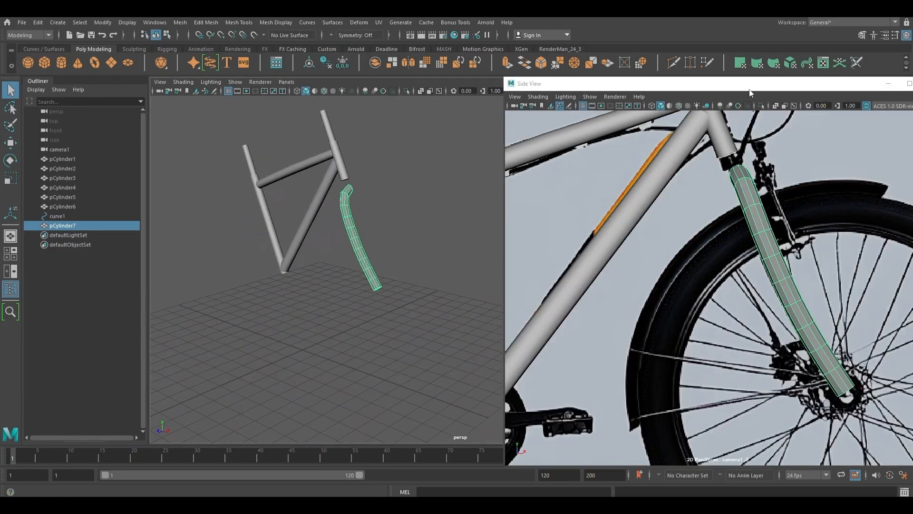
# - Set the fork leg extrusion's divisions to 15 and move the Side View window off the leg's attribute values
pyautogui.moveTo(750, 87); pyautogui.dragTo(701, 81)
pyautogui.click(877, 269)
pyautogui.write('15')
pyautogui.press('Return')
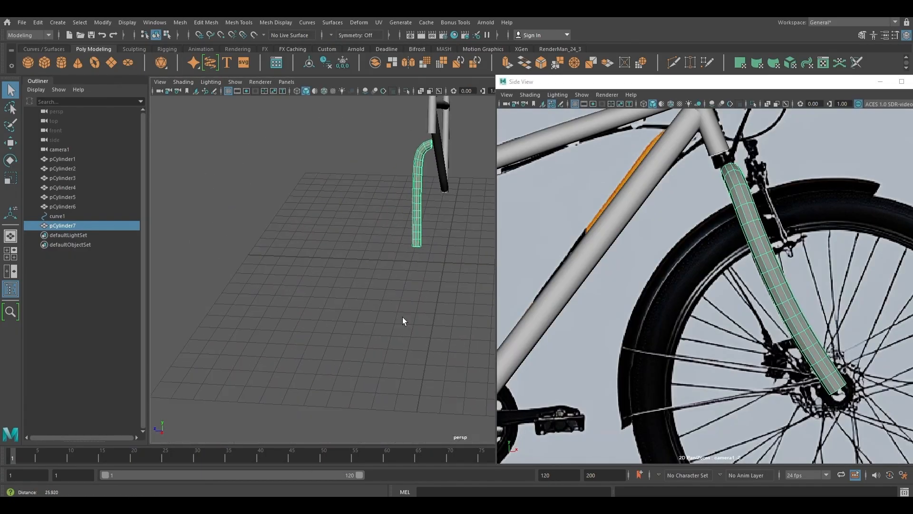
pyautogui.keyDown('alt'); pyautogui.moveTo(403, 317); pyautogui.dragTo(384, 320); pyautogui.keyUp('alt')
pyautogui.moveTo(701, 82); pyautogui.dragTo(416, 58)
pyautogui.moveTo(215, 52); pyautogui.dragTo(389, 123)
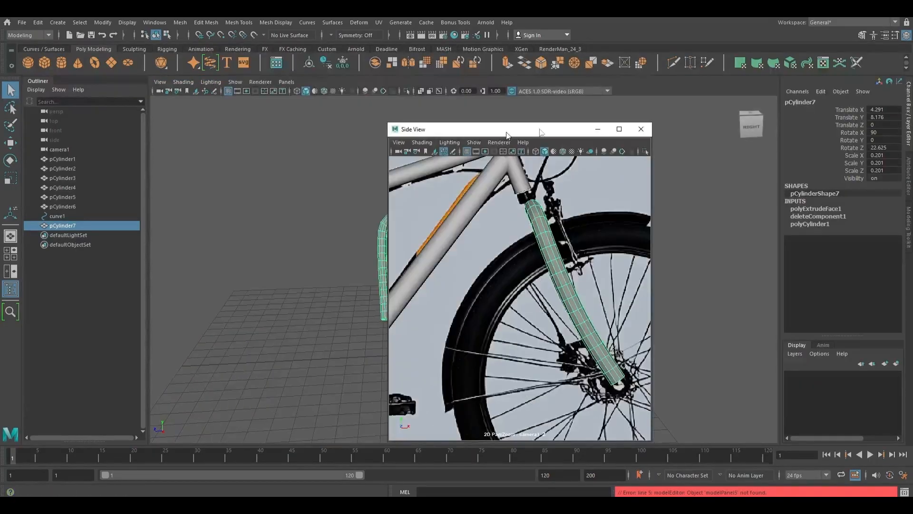
pyautogui.moveTo(507, 131); pyautogui.dragTo(616, 105)
# - Reduce the taper of the fork leg's extrusion so the tube narrows toward the wheel hub, checking it against the bicycle reference
pyautogui.keyDown('alt'); pyautogui.moveTo(416, 300); pyautogui.dragTo(395, 295); pyautogui.keyUp('alt')
pyautogui.hotkey('ctrl', 'z')
pyautogui.click(818, 209)
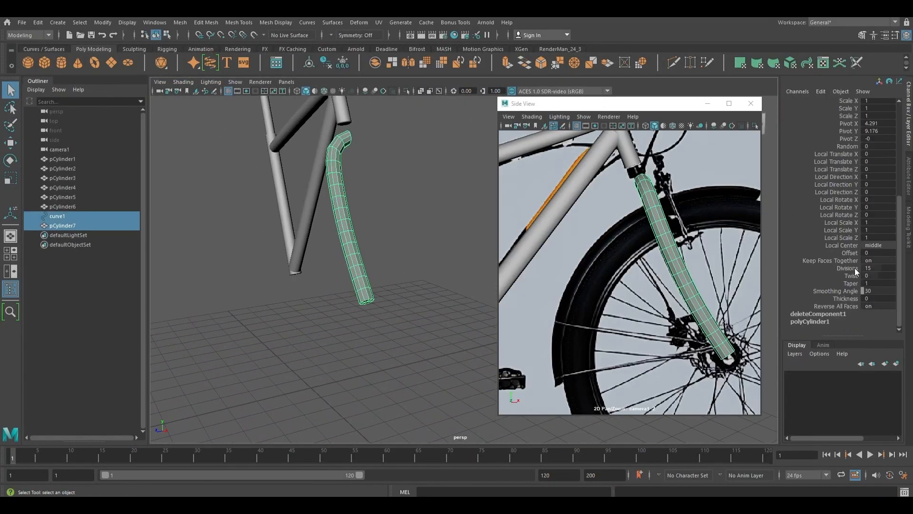
pyautogui.click(851, 283)
pyautogui.moveTo(402, 309); pyautogui.dragTo(382, 314, button='middle')
pyautogui.keyDown('alt'); pyautogui.moveTo(382, 314); pyautogui.dragTo(402, 201); pyautogui.keyUp('alt')
pyautogui.click(406, 235)
pyautogui.scroll(-5, 406, 235)
pyautogui.scroll(-5, 629, 272)
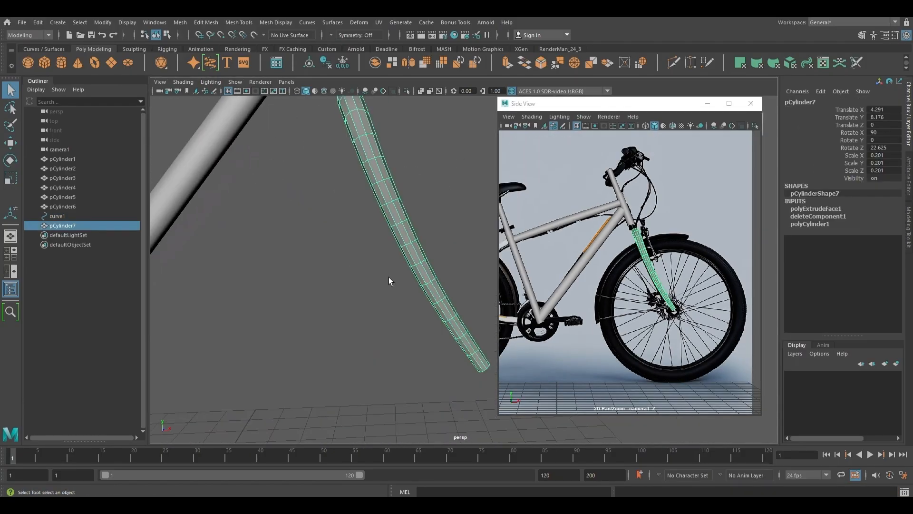
# - Soften the edges of the fork leg mesh and inspect the smooth shading with the leg deselected
pyautogui.keyDown('alt'); pyautogui.moveTo(417, 265); pyautogui.dragTo(378, 279, button='middle'); pyautogui.keyUp('alt')
pyautogui.keyDown('shift'); pyautogui.moveTo(368, 245); pyautogui.dragTo(421, 269, button='right'); pyautogui.keyUp('shift')
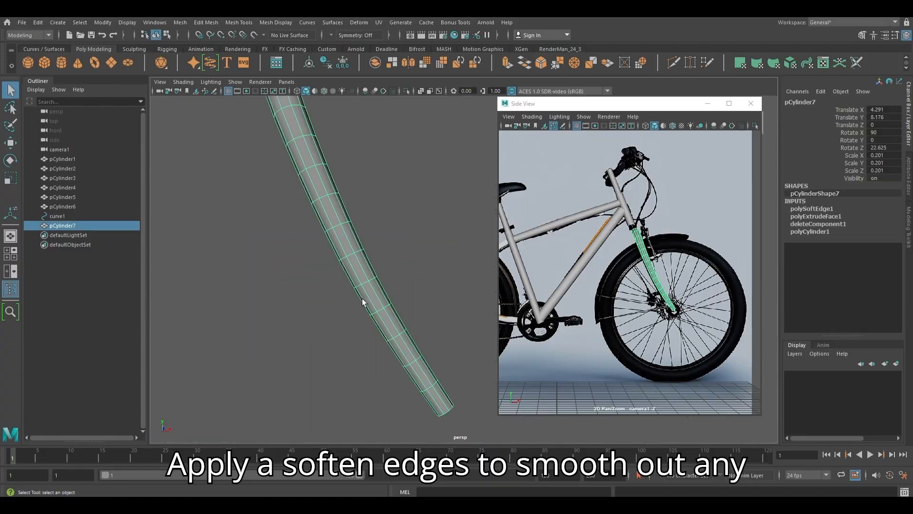
pyautogui.click(347, 330)
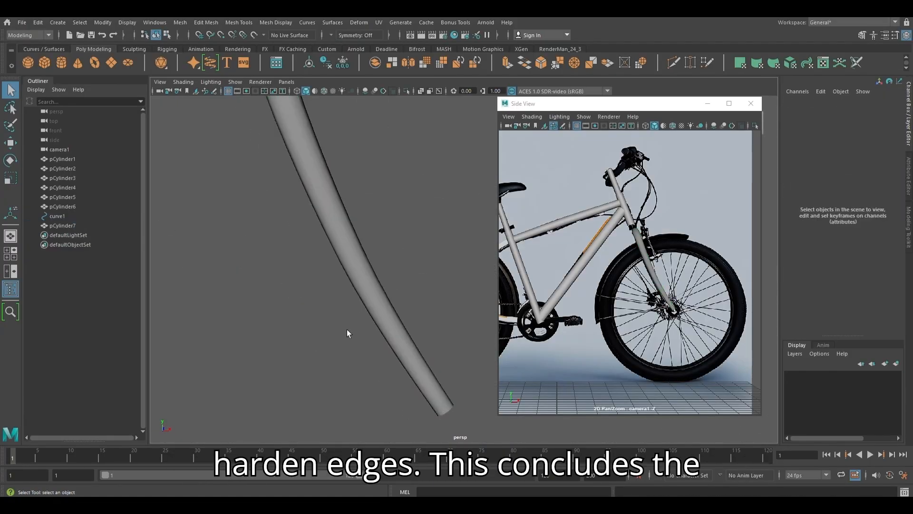
pyautogui.scroll(-3, 352, 314)
pyautogui.keyDown('alt'); pyautogui.moveTo(371, 260); pyautogui.dragTo(381, 280, button='middle'); pyautogui.keyUp('alt')
# - Switch the fork leg to edge editing with soft selection off and apply Edit Edge Flow to an edge loop near its upper bend
pyautogui.click(386, 253)
pyautogui.keyDown('alt'); pyautogui.moveTo(368, 205); pyautogui.dragTo(382, 229, button='middle'); pyautogui.keyUp('alt')
pyautogui.moveTo(383, 229); pyautogui.dragTo(380, 209, button='right')
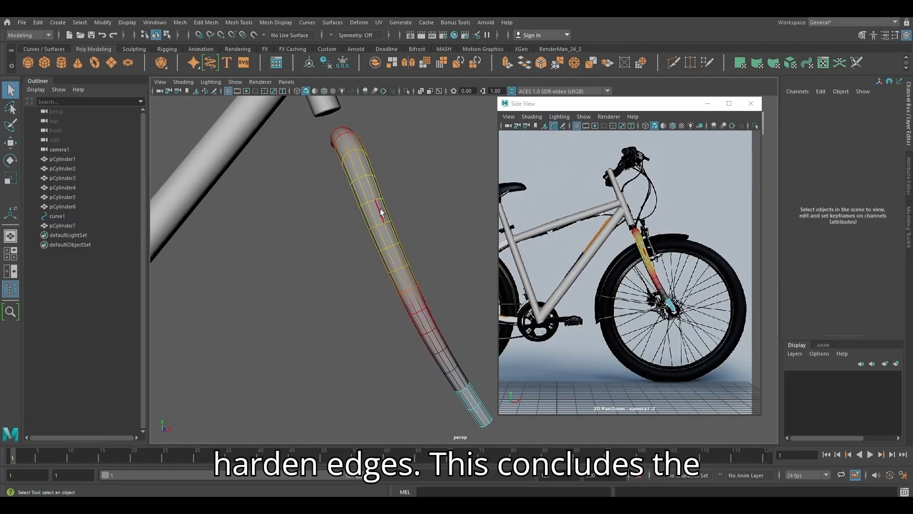
pyautogui.press('b')
pyautogui.keyDown('alt'); pyautogui.moveTo(380, 208); pyautogui.dragTo(349, 193); pyautogui.keyUp('alt')
pyautogui.click(349, 193)
pyautogui.keyDown('shift'); pyautogui.rightClick(395, 175); pyautogui.keyUp('shift')
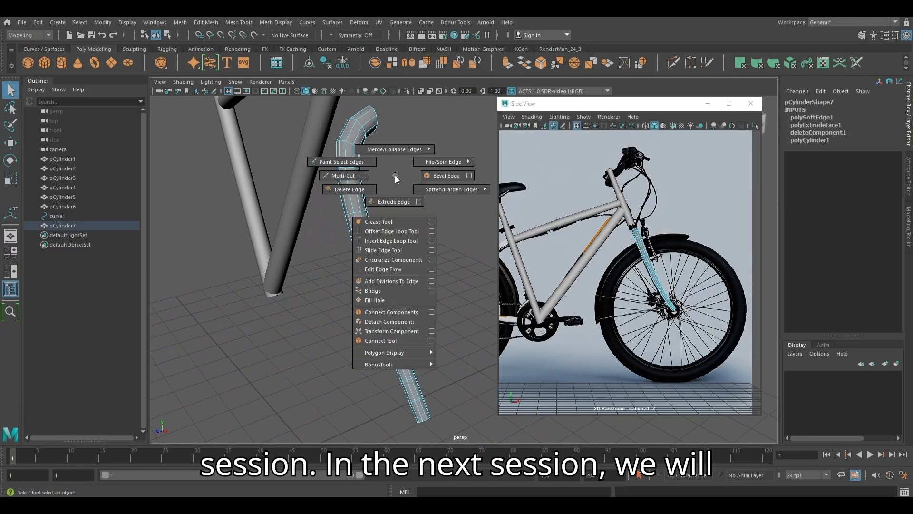
pyautogui.click(380, 270)
# - Repeat Edit Edge Flow on successive edge loops down the fork leg to even out its curvature
pyautogui.doubleClick(357, 213)
pyautogui.press('g')
pyautogui.doubleClick(363, 233)
pyautogui.press('g')
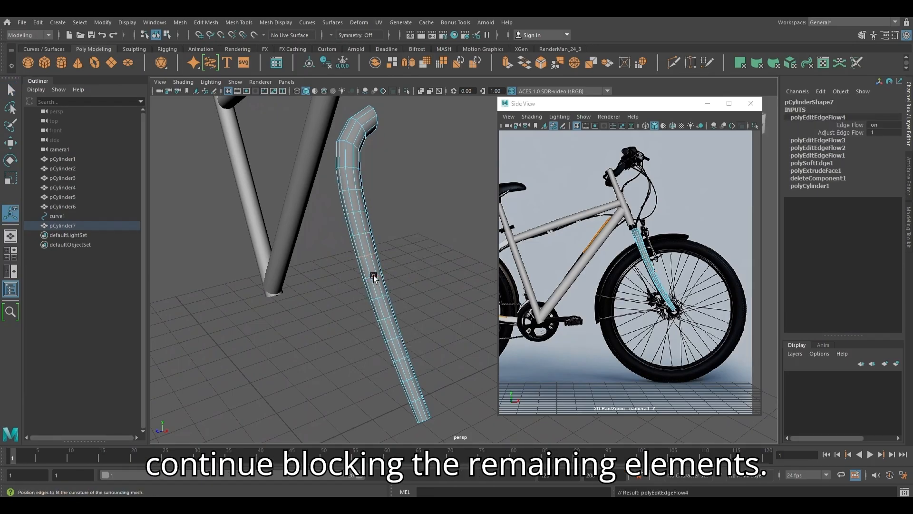
pyautogui.doubleClick(373, 276)
pyautogui.press('g')
pyautogui.doubleClick(381, 299)
pyautogui.press('g')
pyautogui.doubleClick(387, 319)
pyautogui.press('g')
pyautogui.doubleClick(394, 340)
pyautogui.press('g')
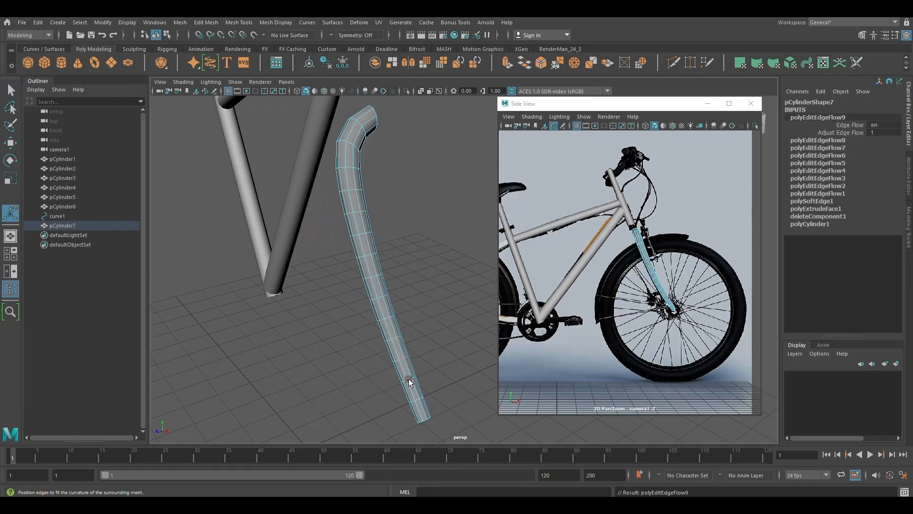
pyautogui.doubleClick(417, 400)
pyautogui.press('g')
pyautogui.hotkey('ctrl', 'z')
# - Return the fork leg to object mode and clear the selection to view the finished shape
pyautogui.keyDown('alt'); pyautogui.moveTo(436, 403); pyautogui.dragTo(399, 285); pyautogui.keyUp('alt')
pyautogui.moveTo(400, 285); pyautogui.dragTo(440, 266, button='right')
pyautogui.click(442, 261)
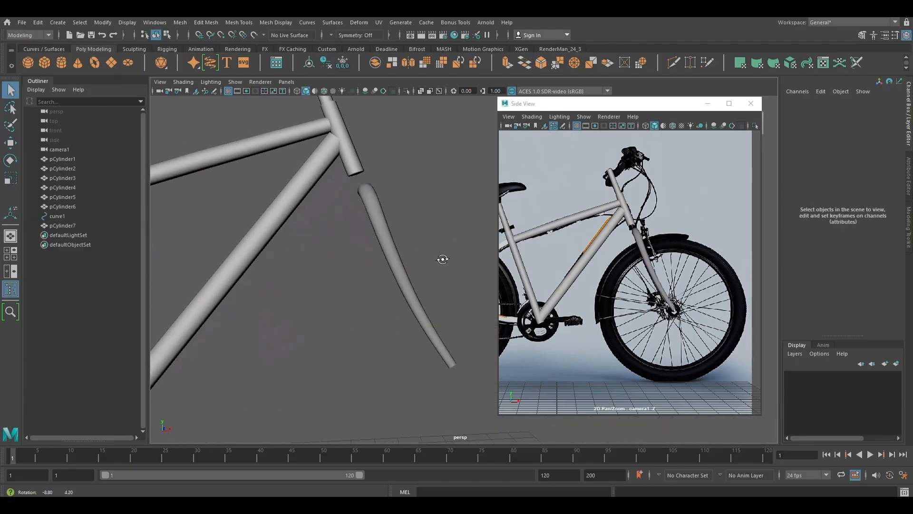
# - Hide the frame and fork meshes from both views and frame the reference image closely around the top of the front fork
pyautogui.click(373, 206)
pyautogui.moveTo(373, 207); pyautogui.dragTo(435, 470, button='right')
pyautogui.click(399, 362)
pyautogui.keyDown('alt'); pyautogui.moveTo(399, 361); pyautogui.dragTo(412, 329, button='right'); pyautogui.keyUp('alt')
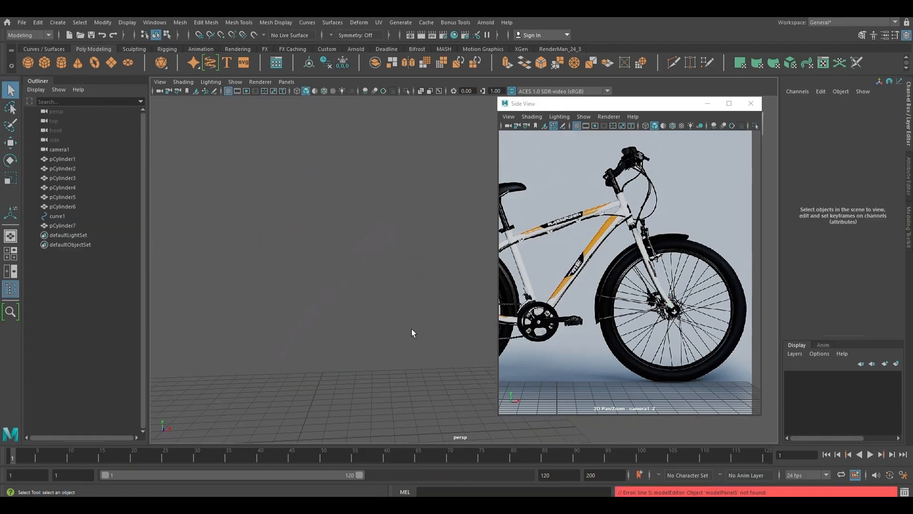
pyautogui.keyDown('alt'); pyautogui.moveTo(412, 330); pyautogui.dragTo(433, 368, button='middle'); pyautogui.keyUp('alt')
pyautogui.keyDown('alt'); pyautogui.moveTo(371, 333); pyautogui.dragTo(432, 395, button='right'); pyautogui.keyUp('alt')
pyautogui.moveTo(682, 377); pyautogui.dragTo(615, 235, button='right')
pyautogui.hotkey('ctrl', '1')
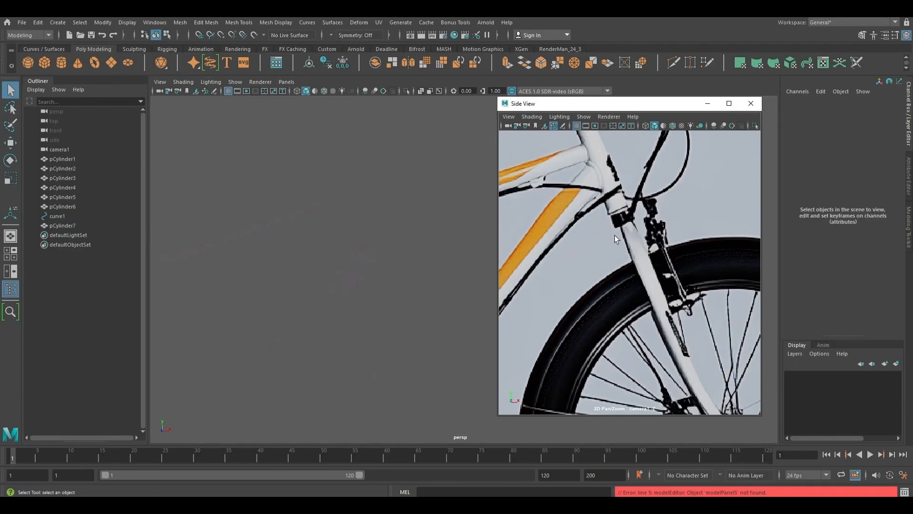